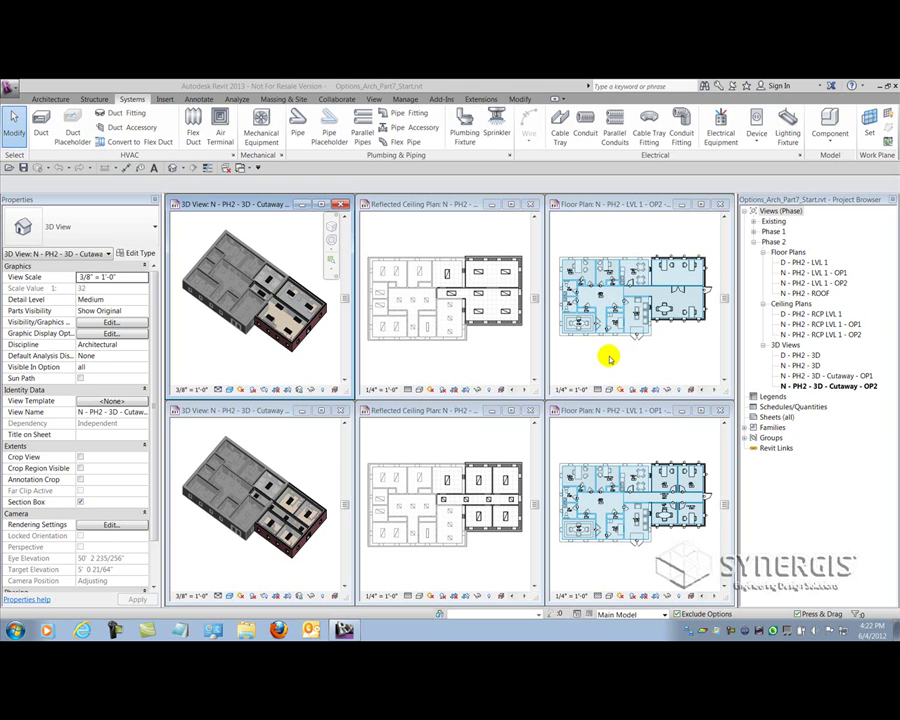
Maximize the N - PH2 - LVL 1 - OP2 floor plan window and pan and zoom it to fit
left_click(702, 205)
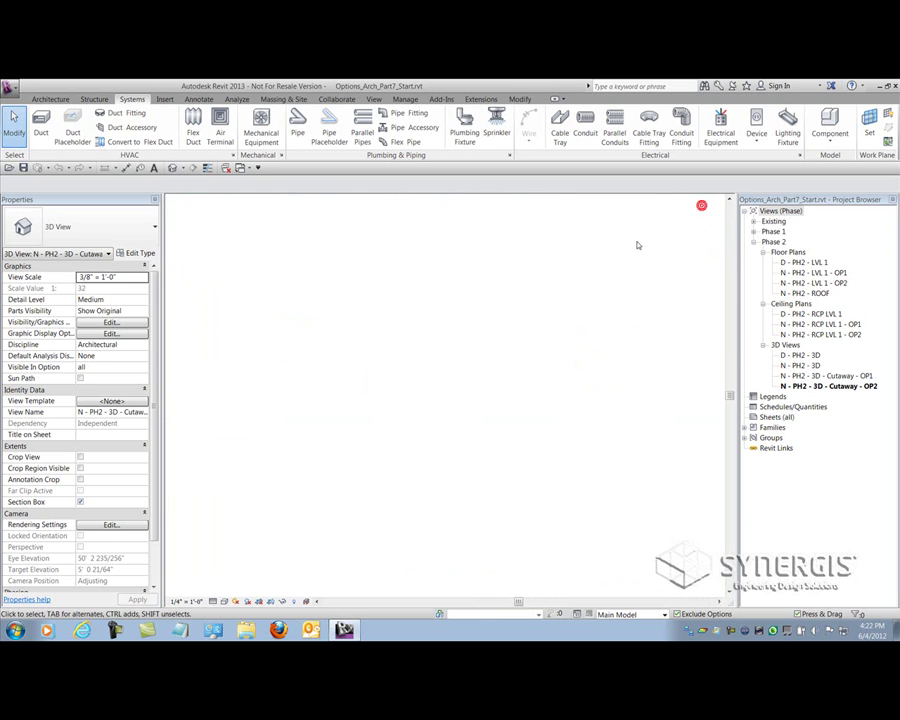
middle_click_drag(310, 348, 540, 470)
scroll(518, 478, "up", 5)
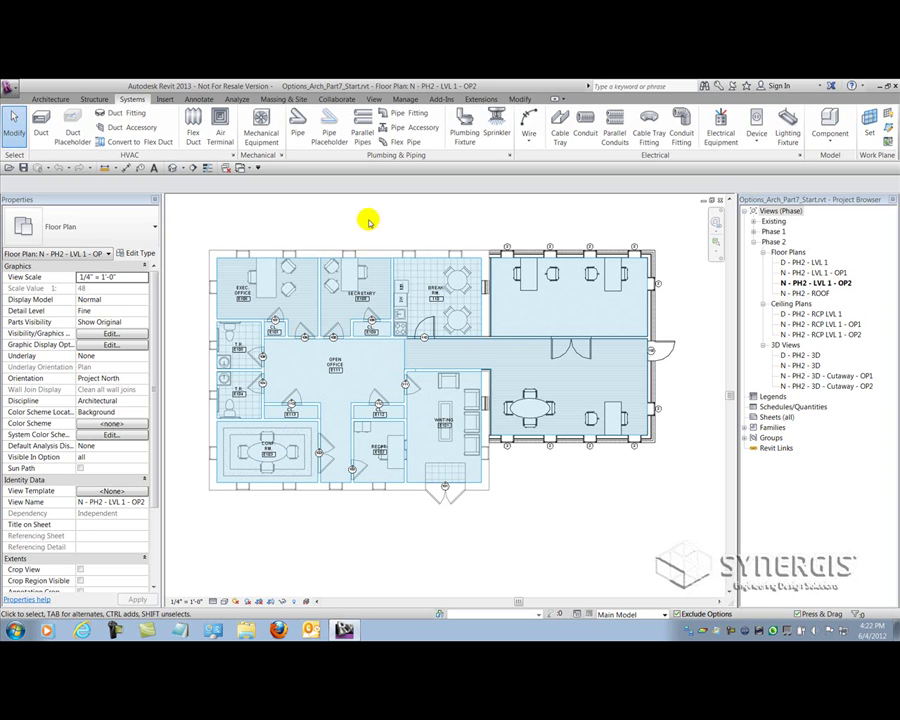
left_click(198, 100)
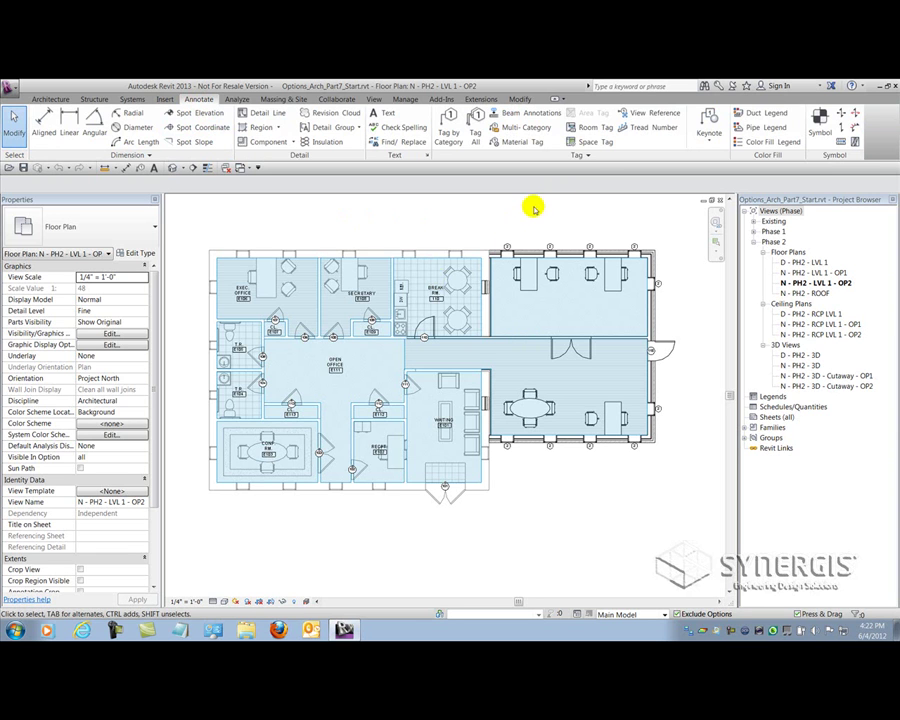
Tag the two east-wing rooms (215 SF and 399 SF), then start Tag by Category without a leader
left_click(592, 131)
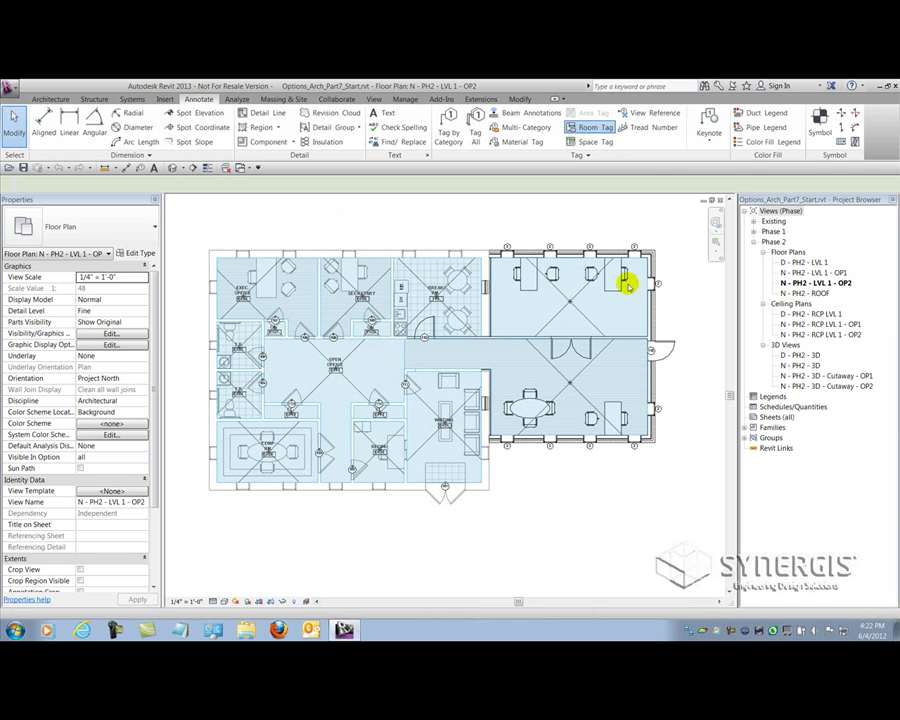
left_click(570, 299)
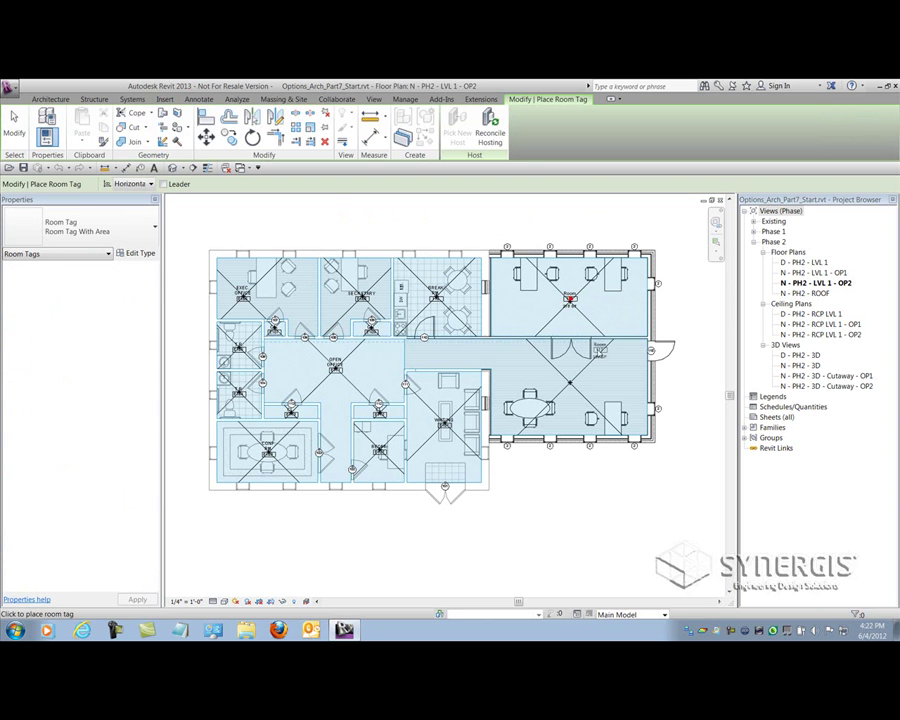
left_click(570, 386)
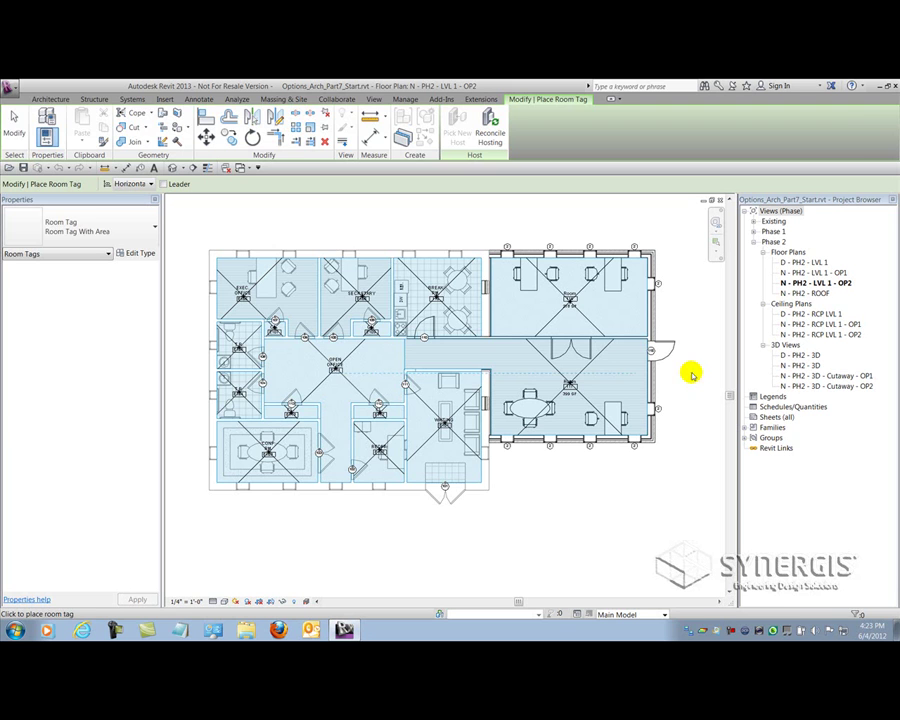
left_click(14, 118)
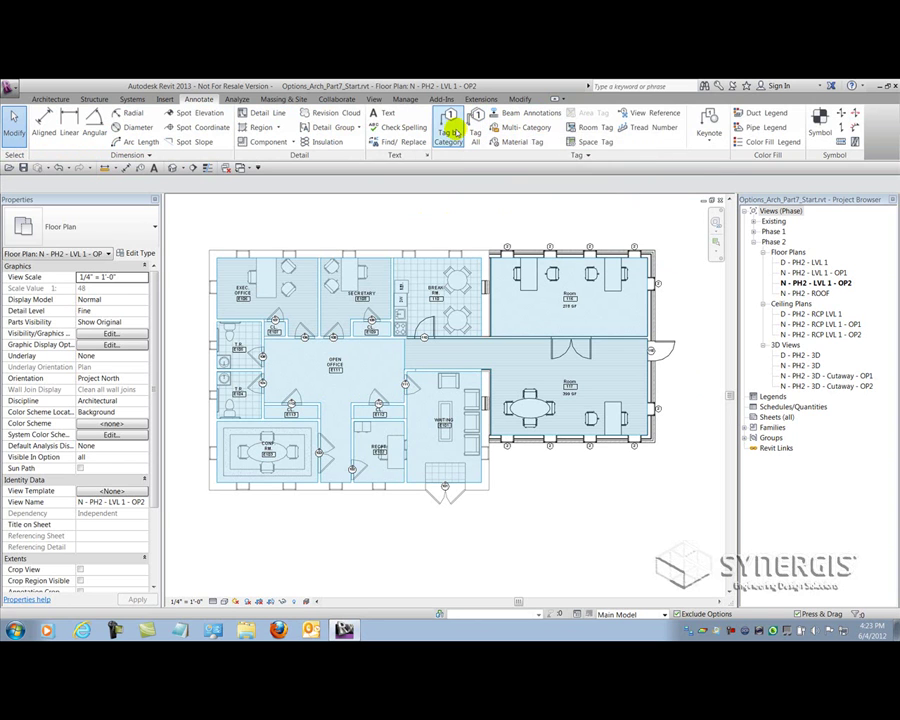
left_click(449, 130)
left_click(145, 184)
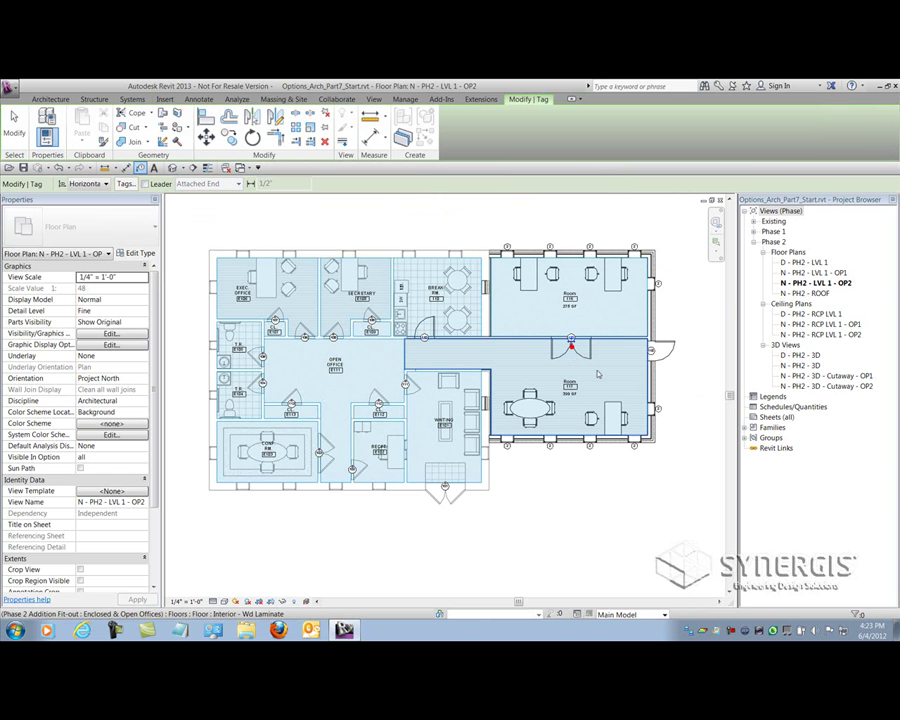
Rename the upper-right room (Room 116) to Enclosed Offices
key("Escape")
key("Escape")
left_click(623, 486)
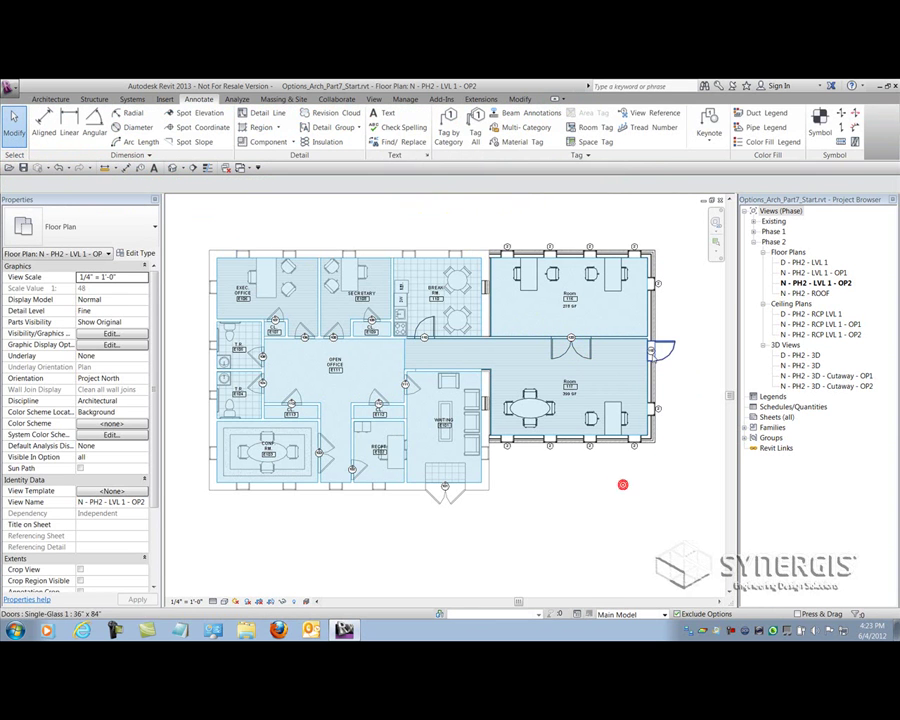
scroll(593, 388, "up", 3)
scroll(576, 348, "up", 2)
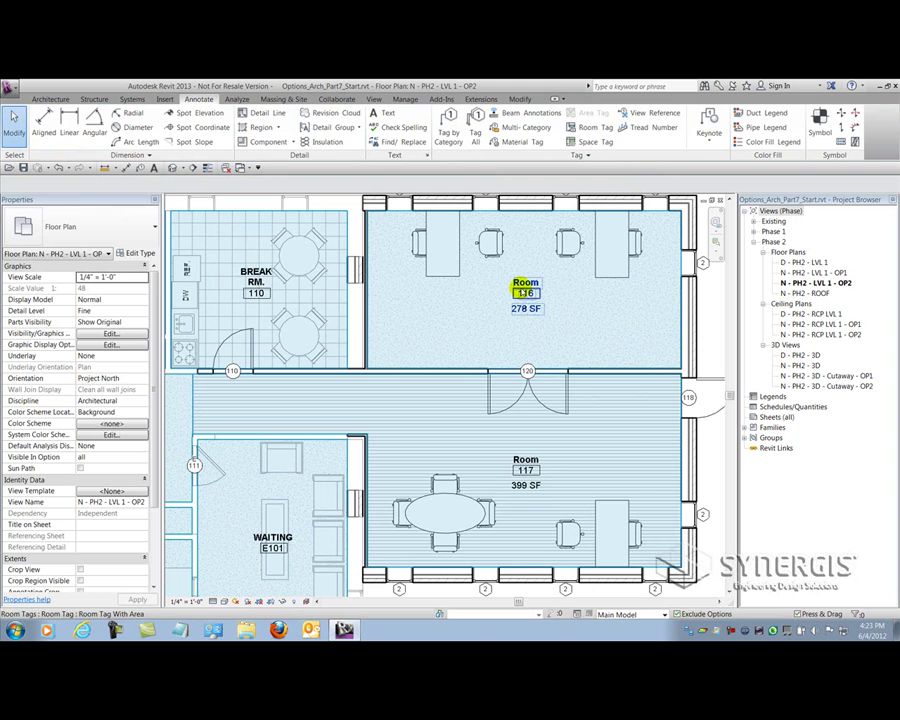
left_click(524, 282)
left_click(518, 283)
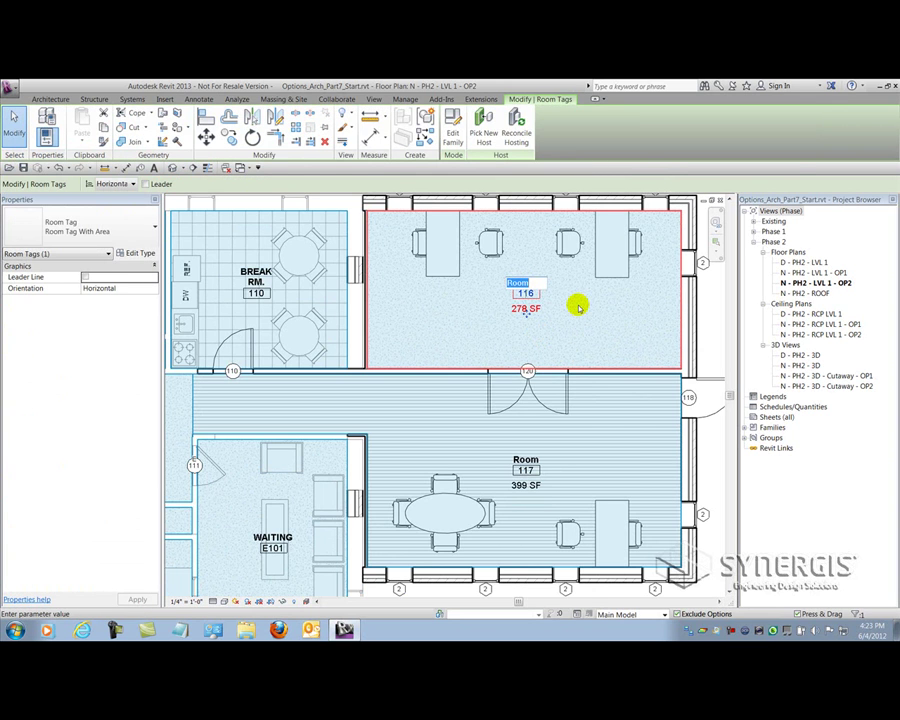
type("Enclo")
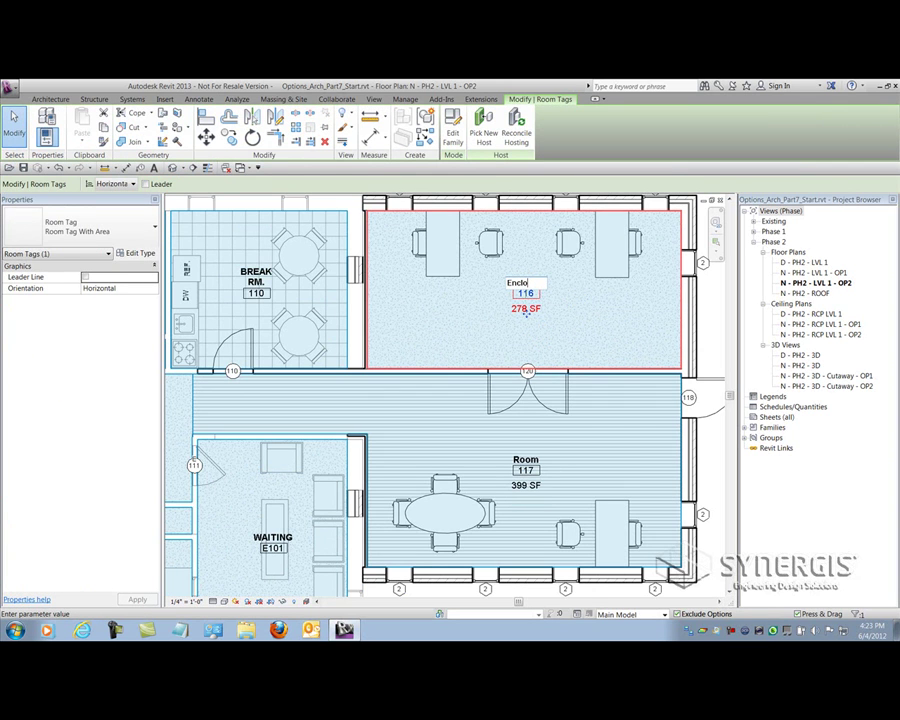
type("sed Offices")
key("Return")
Rename the lower-right room (Room 117) to Open Office, discarding an accidental tag family edit
left_click(526, 460)
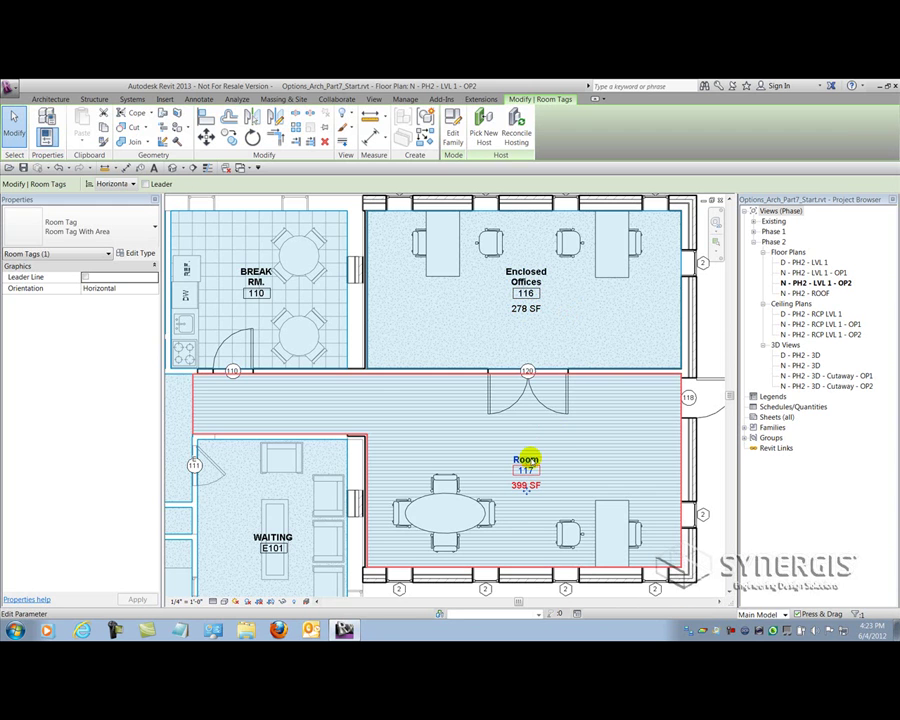
double_click(526, 460)
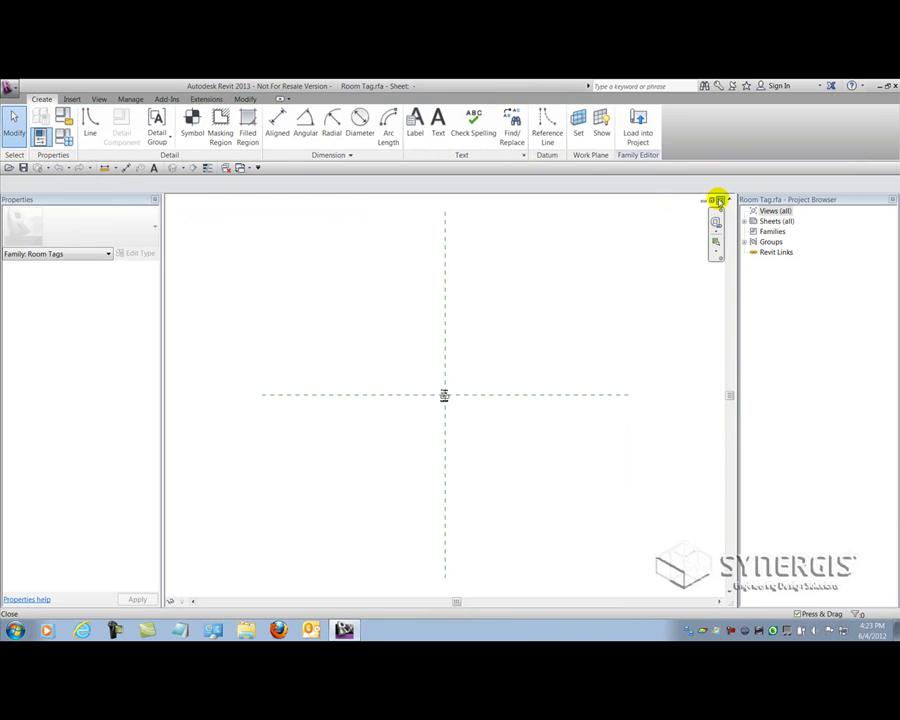
left_click(719, 200)
left_click(490, 357)
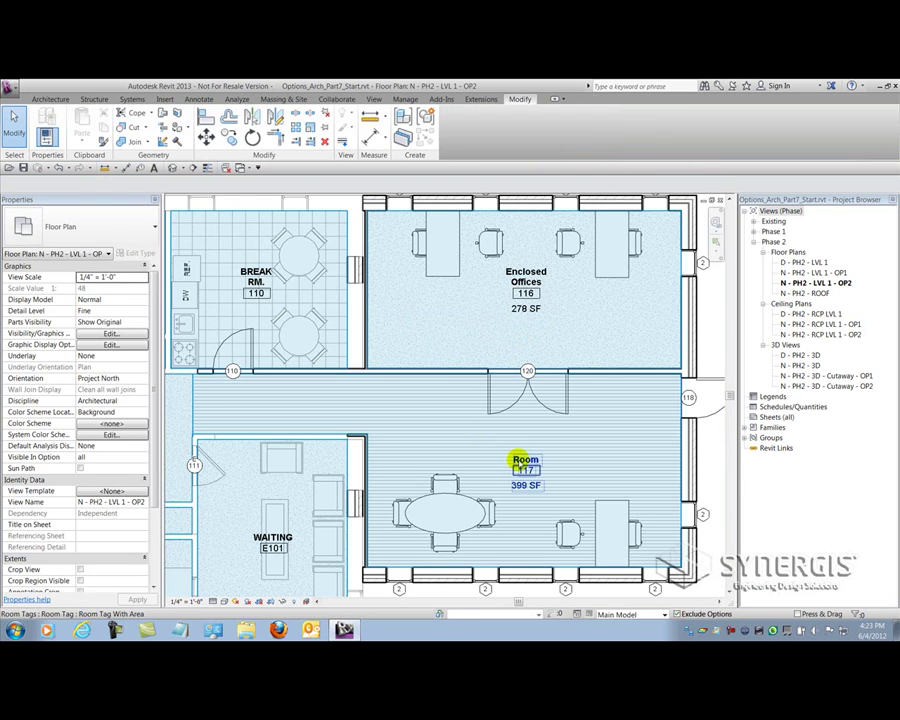
left_click(526, 460)
left_click(526, 462)
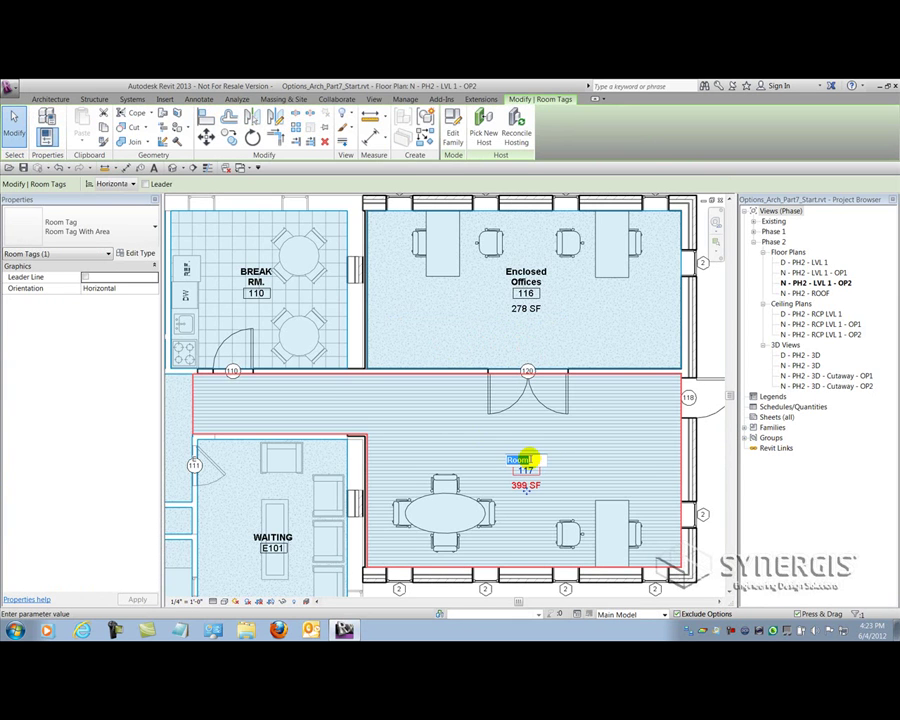
type("o")
type("pen Office")
key("Return")
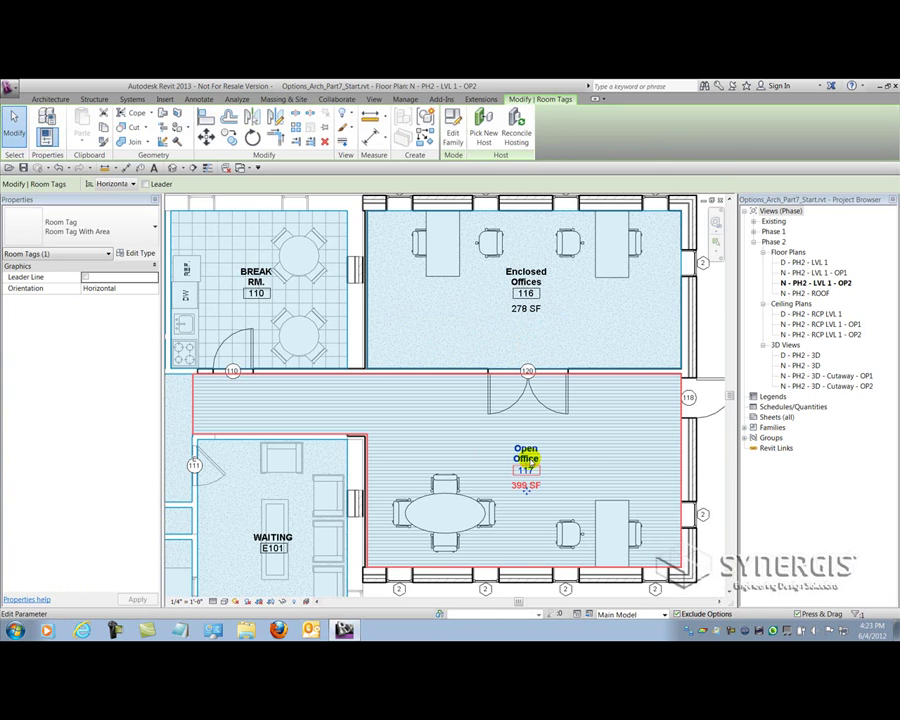
Renumber Enclosed Offices to 114 and Open Office to 115
left_click(530, 292)
left_click(527, 292)
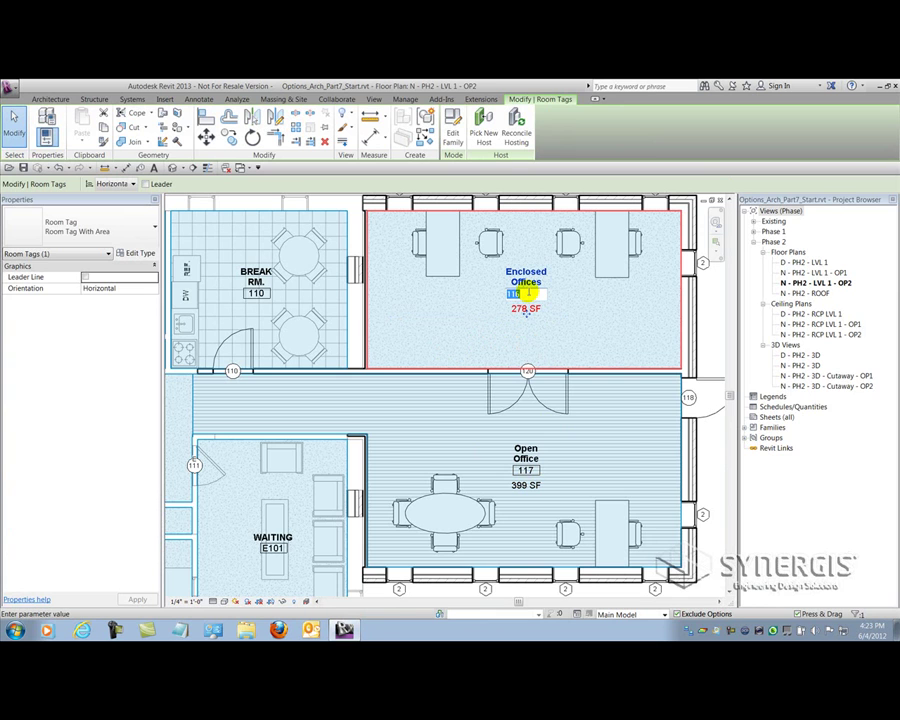
type("114")
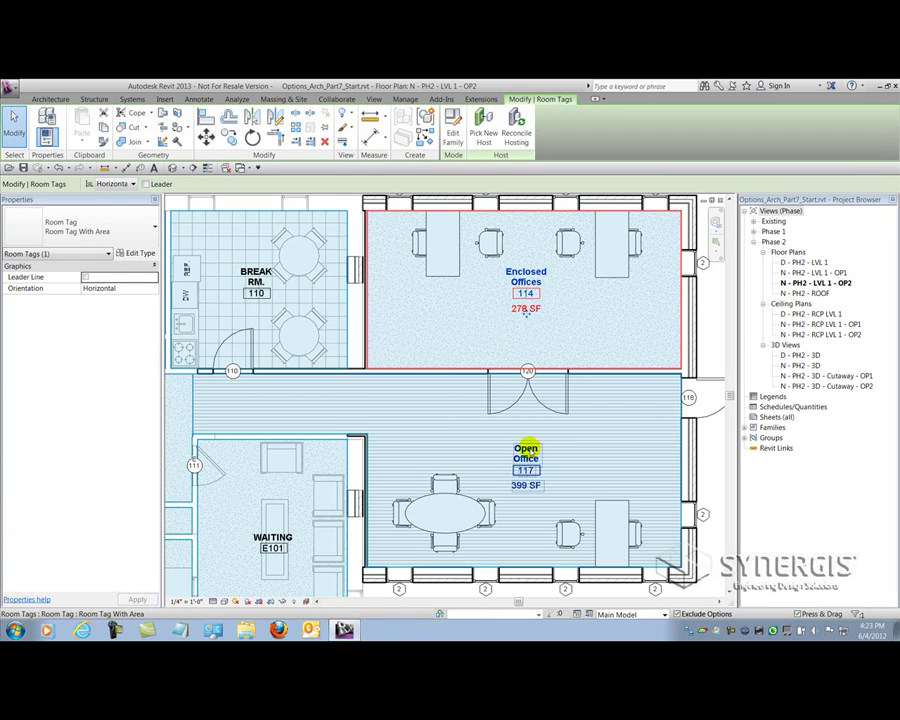
left_click(526, 469)
left_click(526, 470)
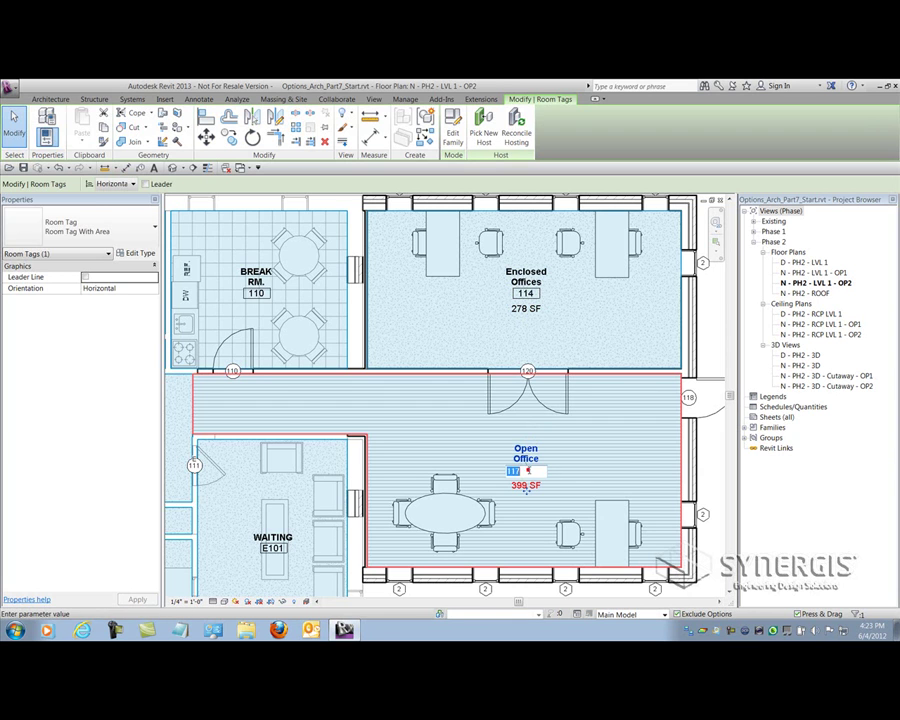
type("115")
key("Return")
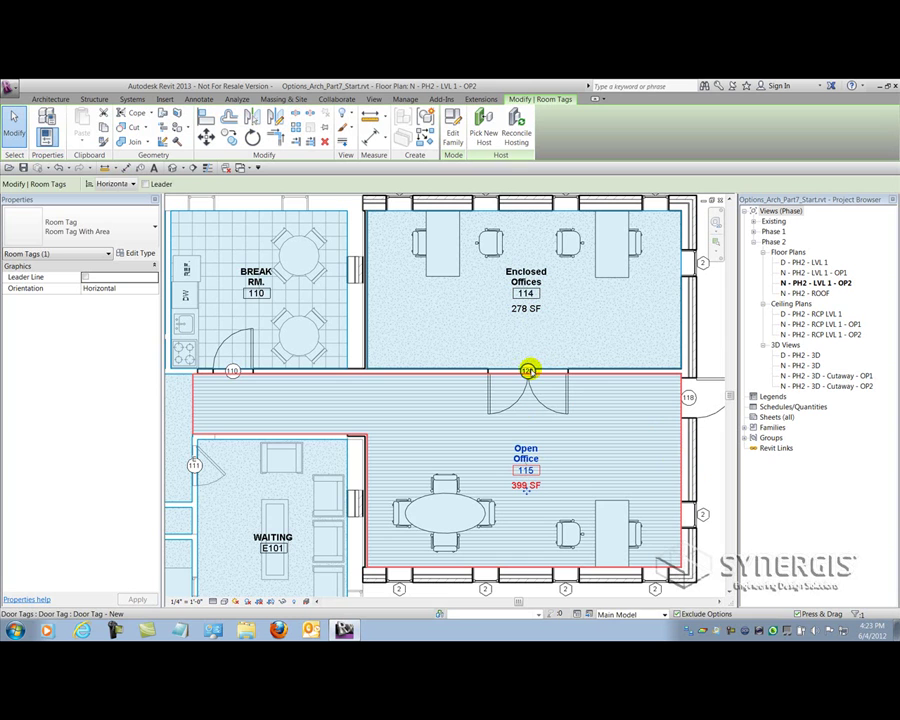
Change the connecting door's tag number from 120 to 114
left_click(527, 371)
left_click(527, 371)
type("1")
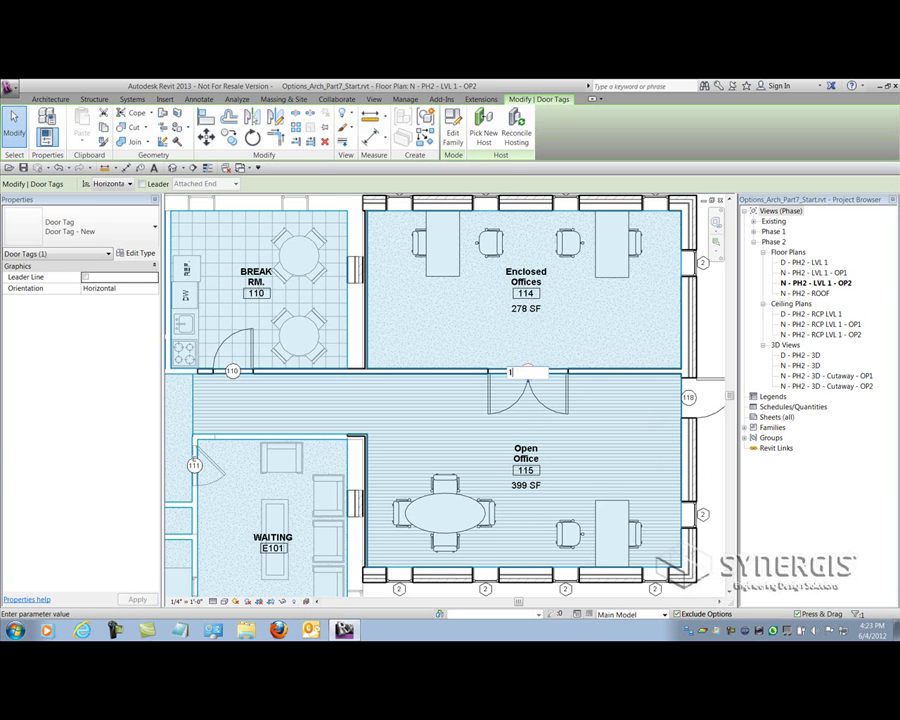
type("14")
left_click(527, 372)
left_click(711, 356)
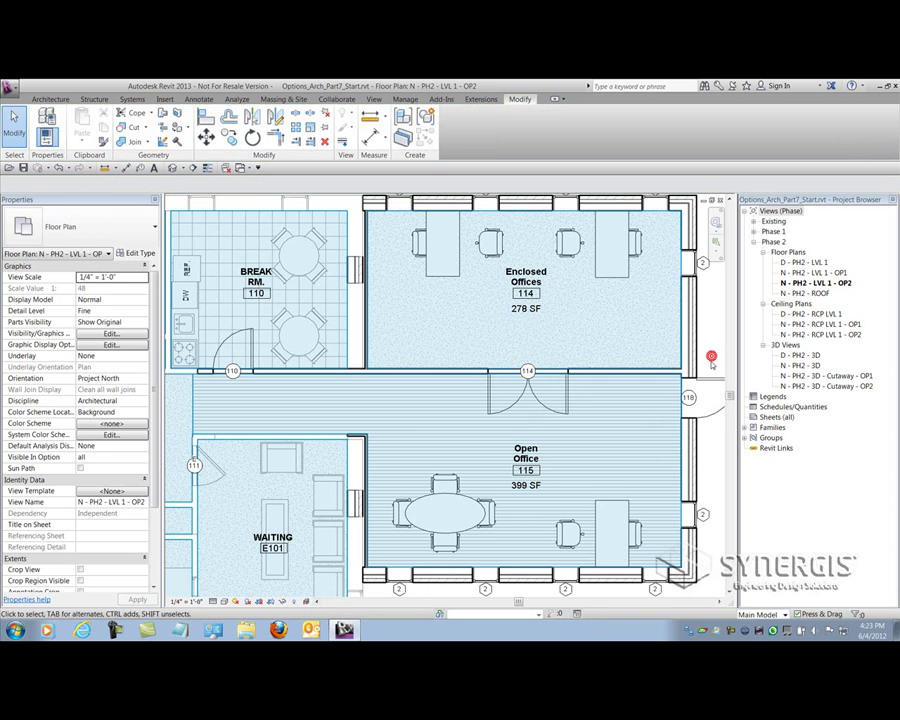
scroll(698, 375, "down", 3)
scroll(623, 376, "up", 1)
middle_click_drag(623, 376, 602, 380)
scroll(605, 386, "down", 1)
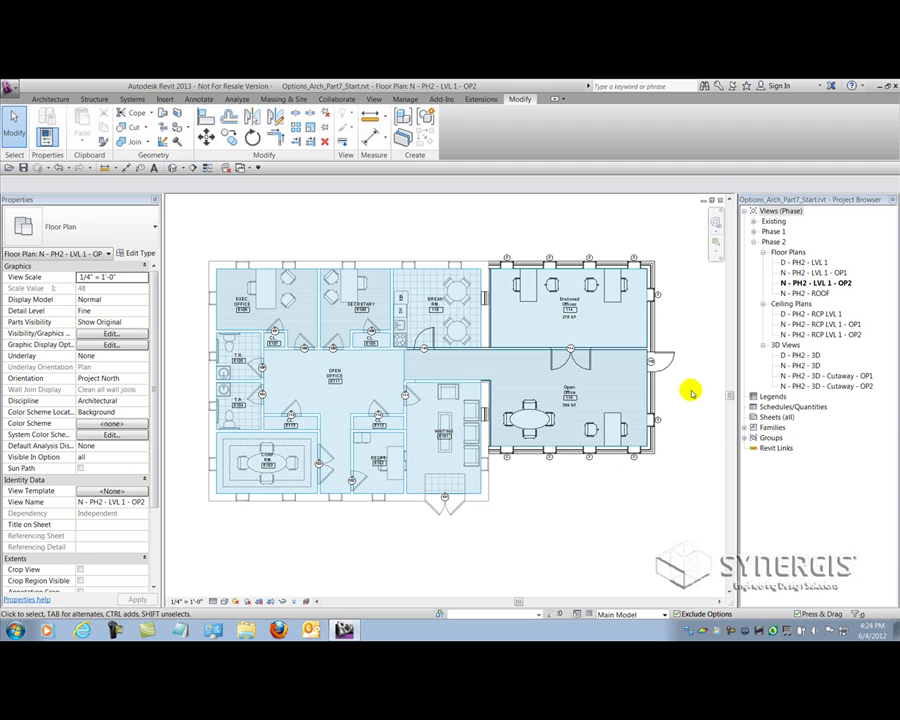
mouse_move(689, 374)
middle_mouse_down()
mouse_move(683, 384)
mouse_move(688, 375)
middle_mouse_up()
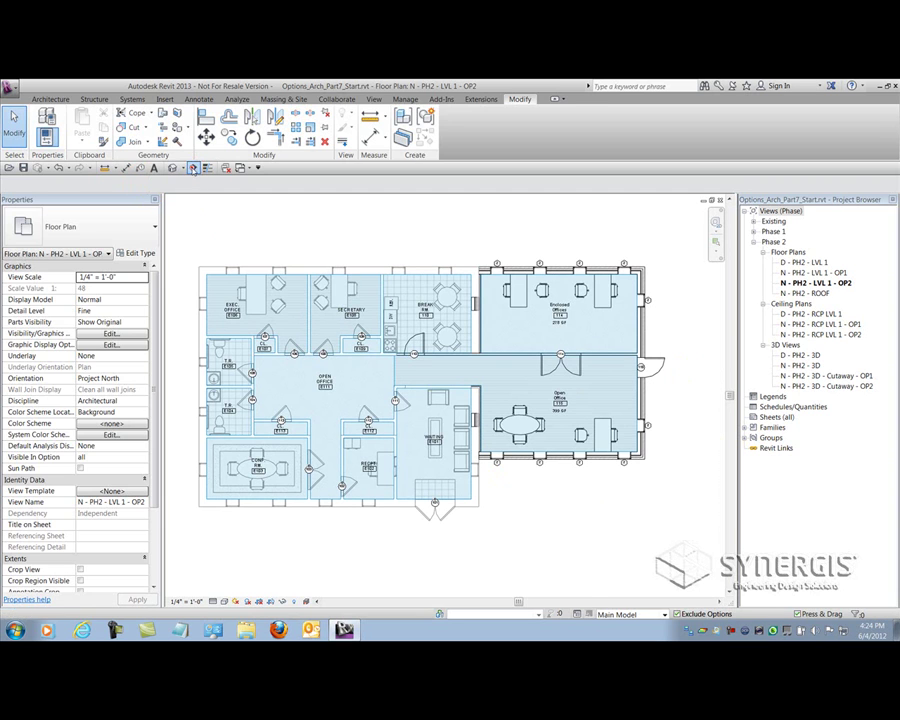
Draw a vertical building section through the east wing and open its Section 1 view
left_click(193, 167)
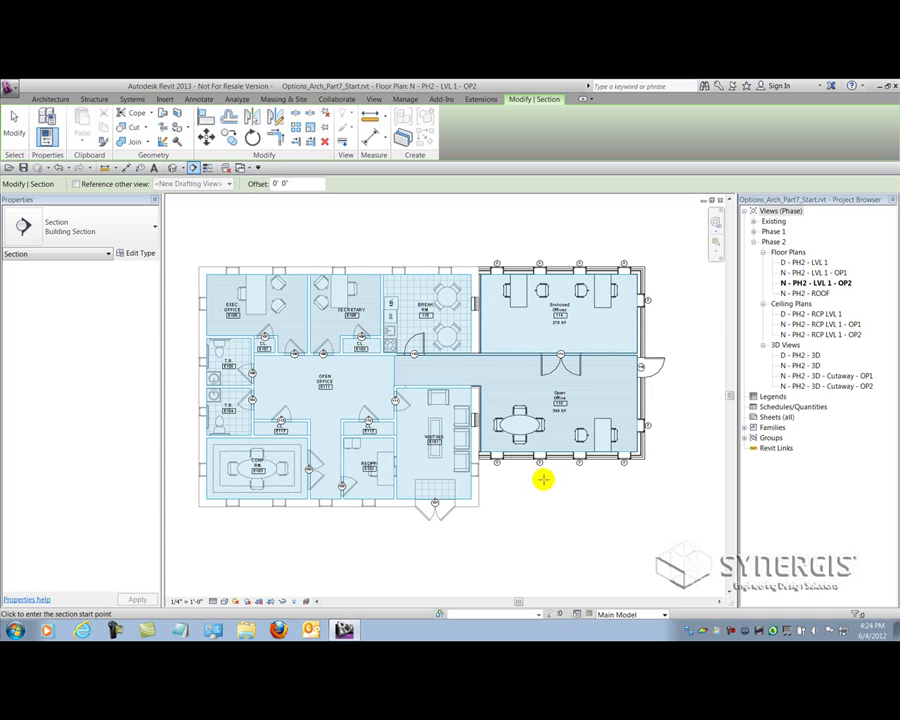
left_click(543, 242)
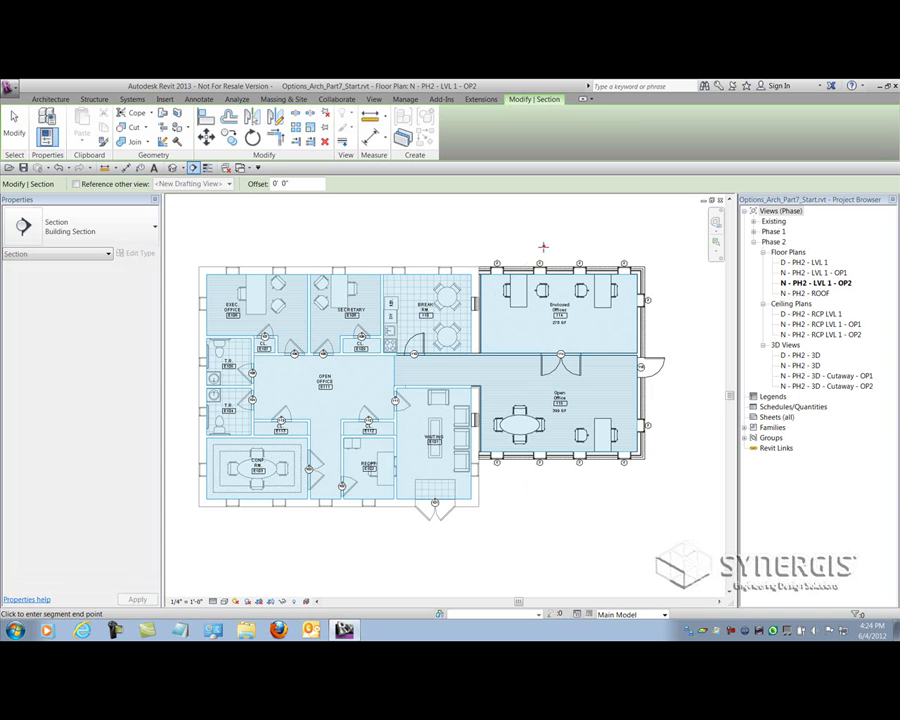
left_click(543, 478)
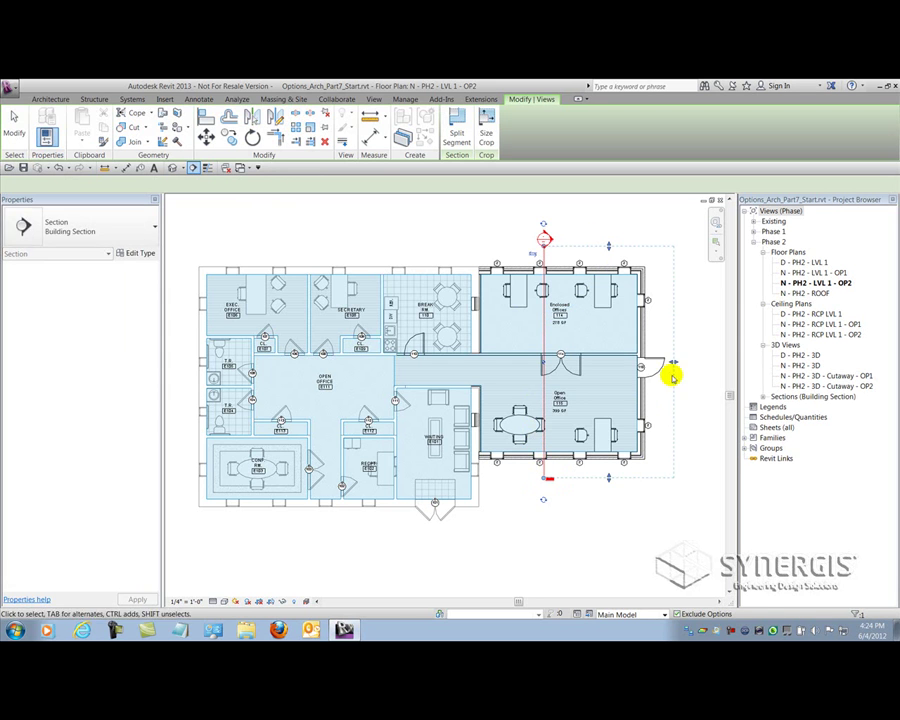
right_click(454, 227)
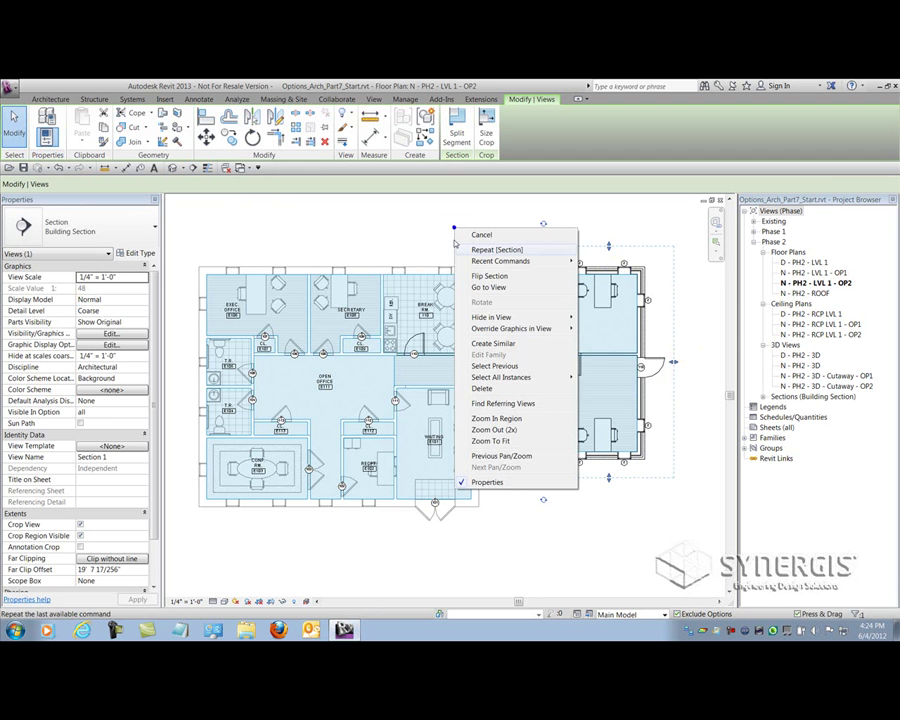
left_click(489, 287)
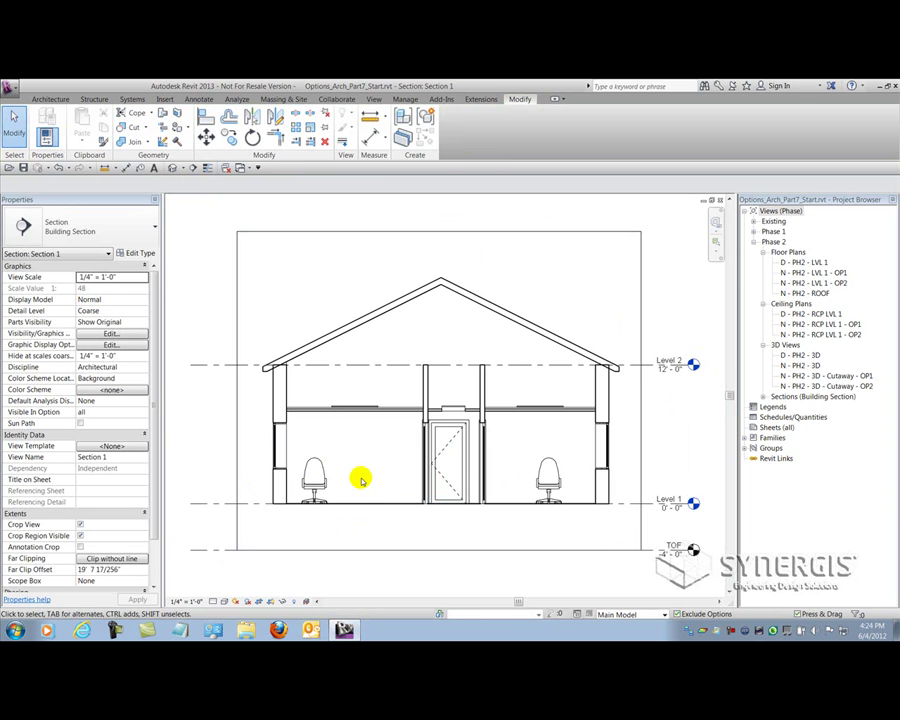
Select Section 1 in the Project Browser, then open and frame the N - PH2 - LVL 1 - OP1 plan
left_click(763, 397)
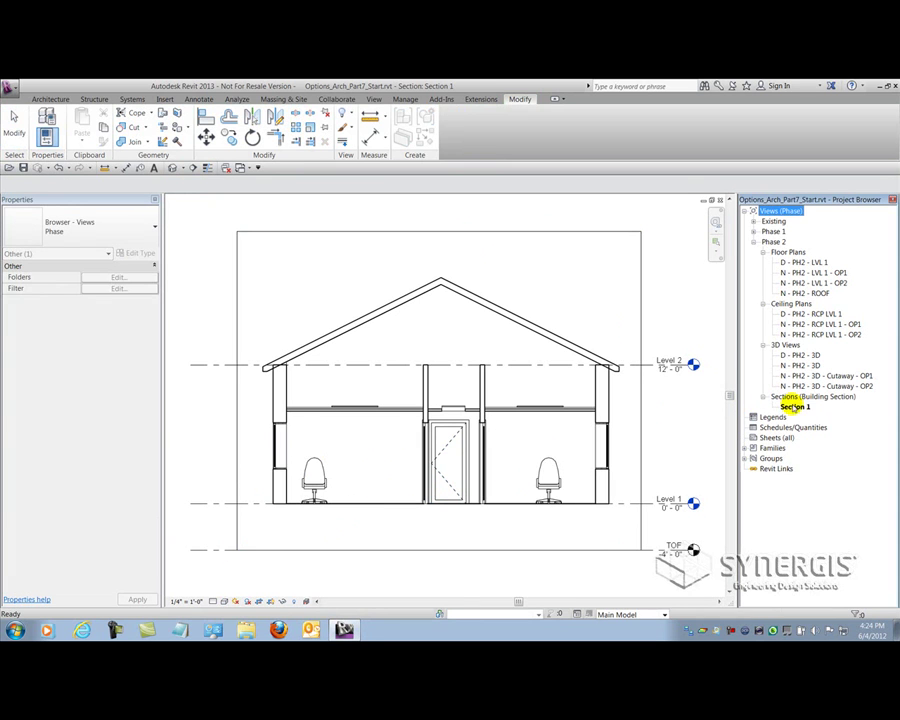
left_click(790, 406)
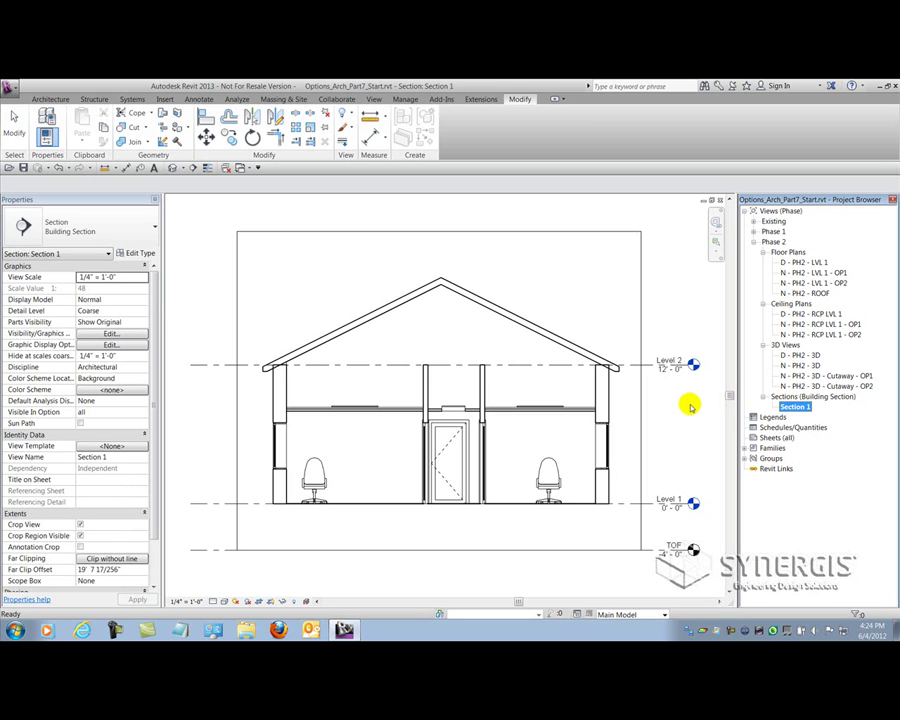
double_click(818, 273)
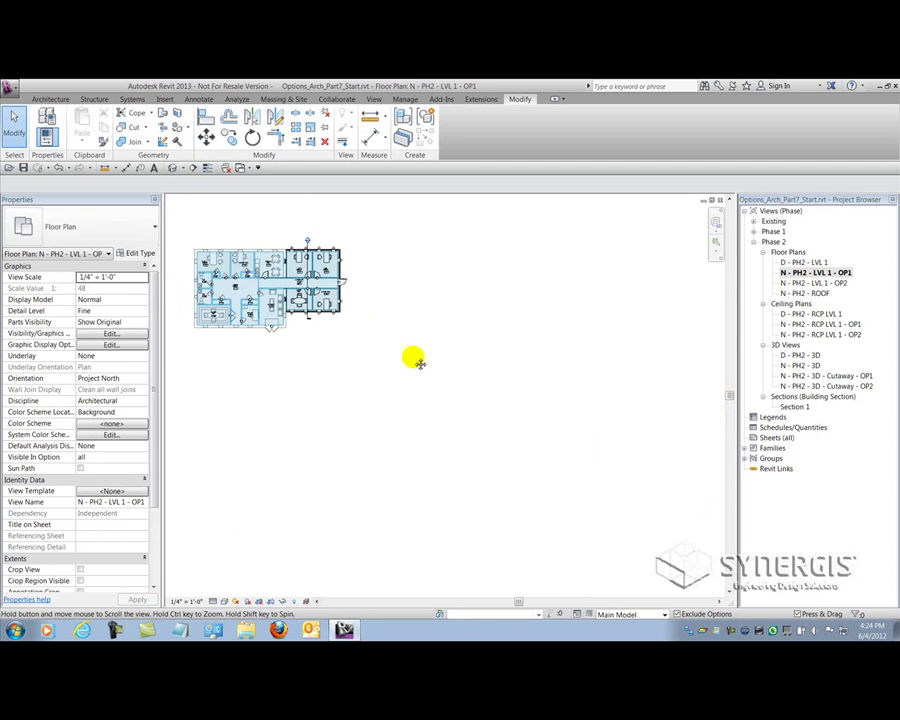
scroll(480, 362, "up", 5)
middle_click_drag(465, 313, 504, 258)
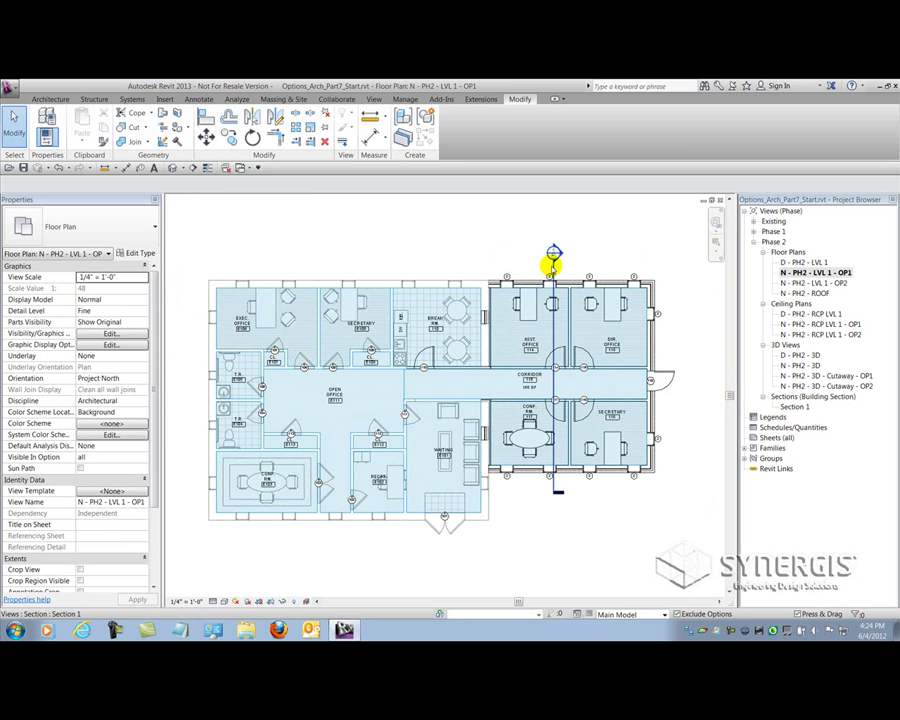
Make Section 1 visible only in Phase 2 Addition Fit-out : Enclosed & Open Offices, then switch to the OP2 plan
left_click(551, 262)
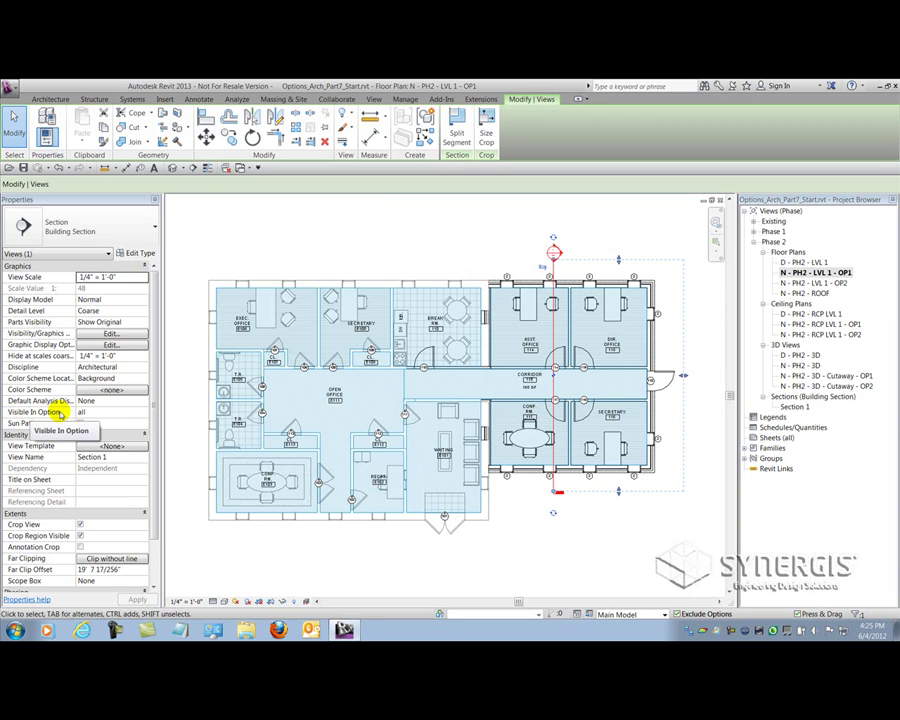
left_click(143, 411)
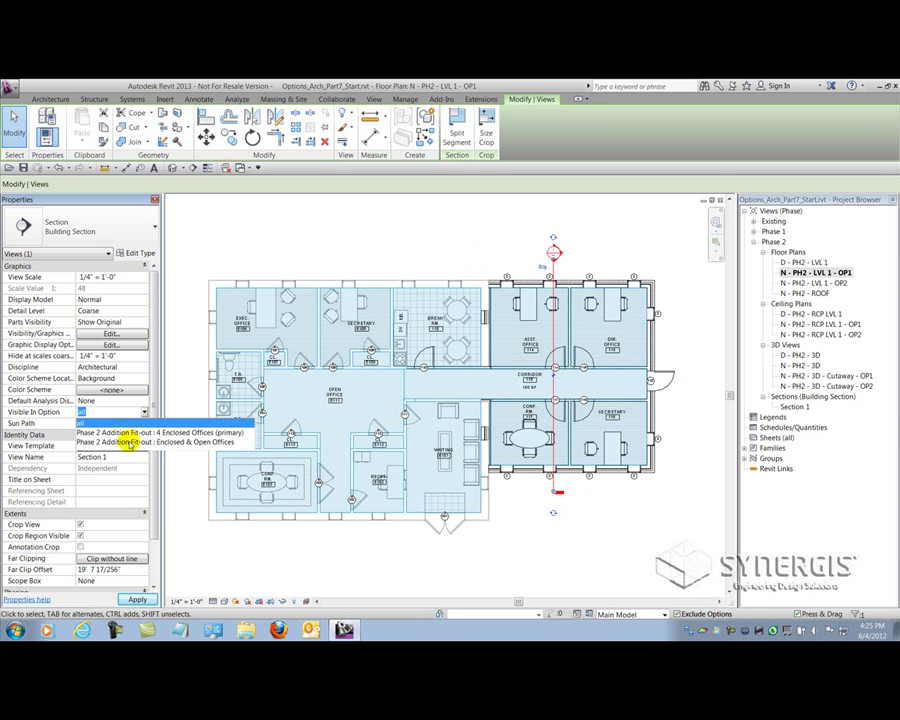
left_click(131, 443)
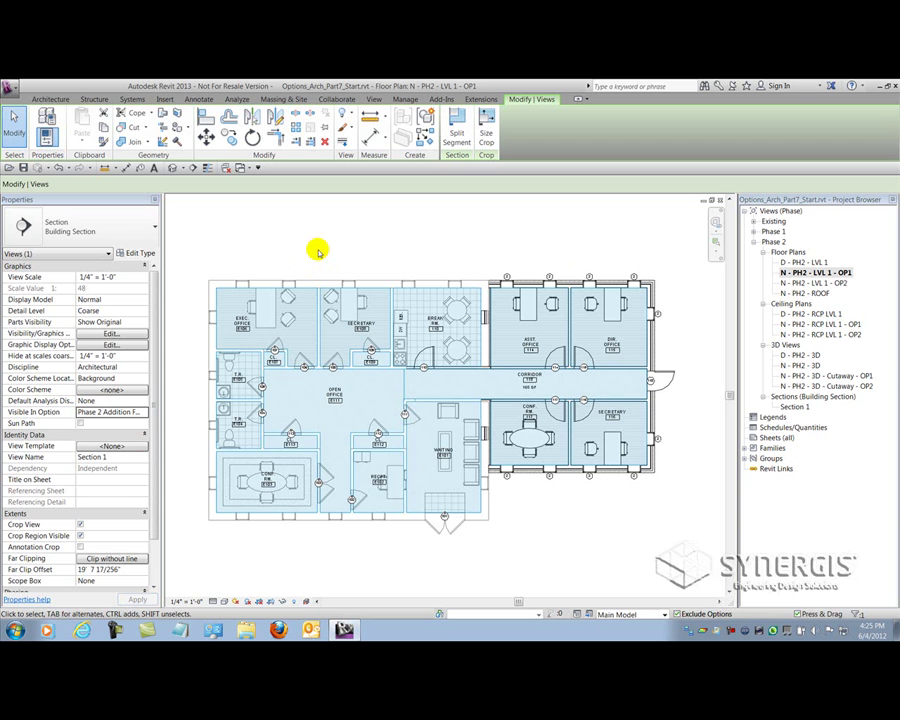
key("ctrl+Tab")
key("ctrl+Tab")
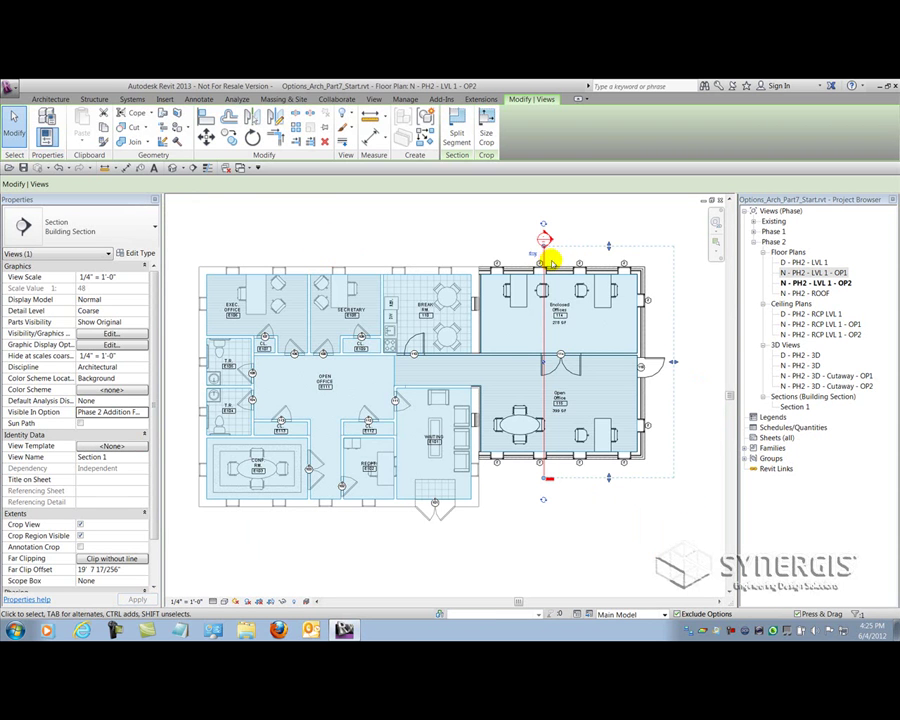
Tile the views (WT) and close the two 3D and two reflected ceiling plan windows
key("w")
key("t")
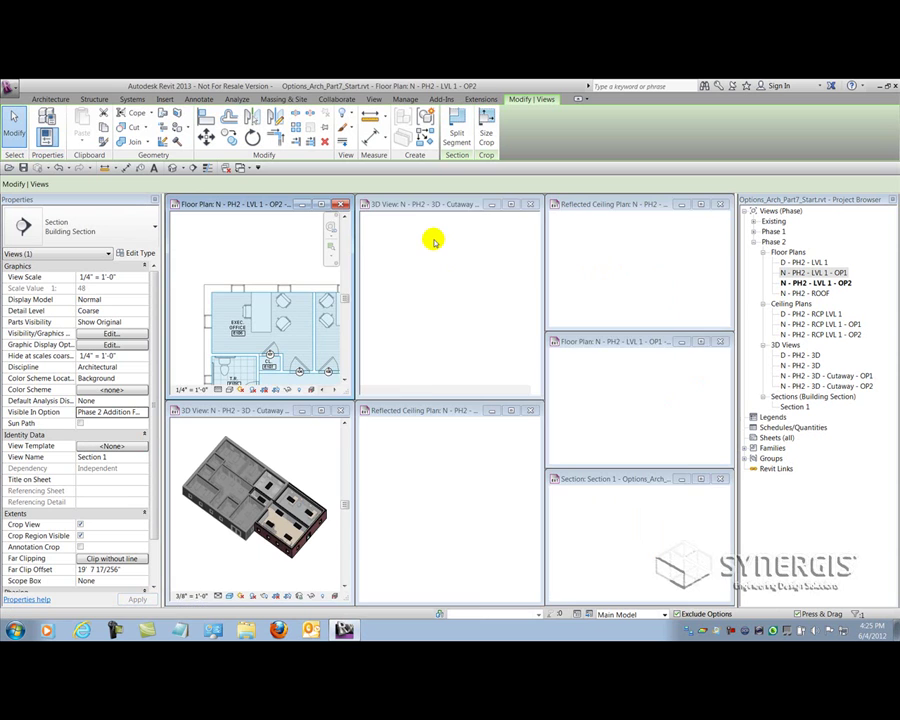
left_click(530, 204)
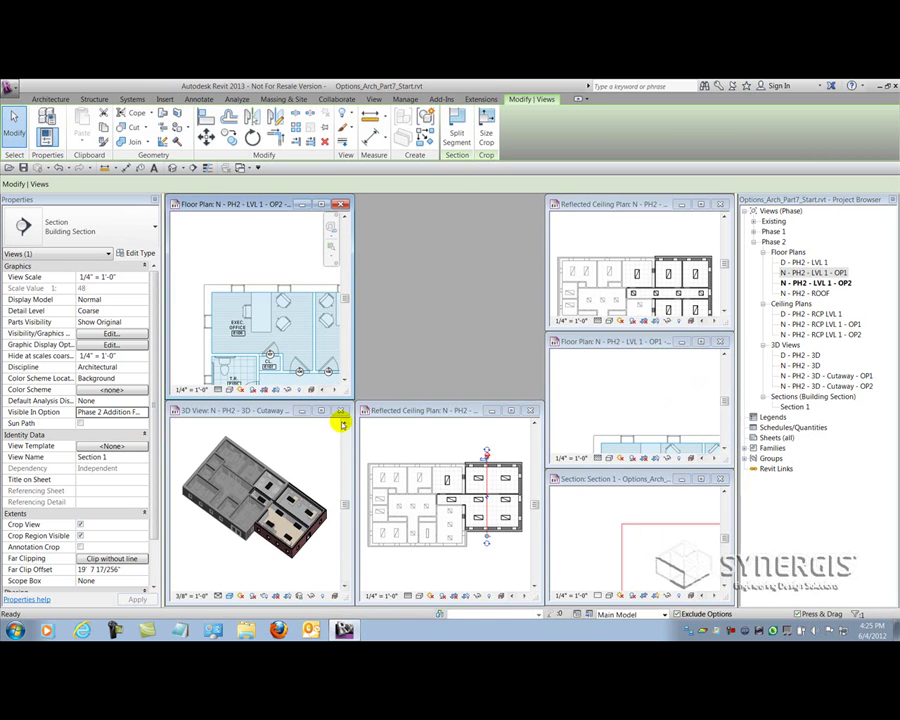
left_click(341, 410)
left_click(530, 410)
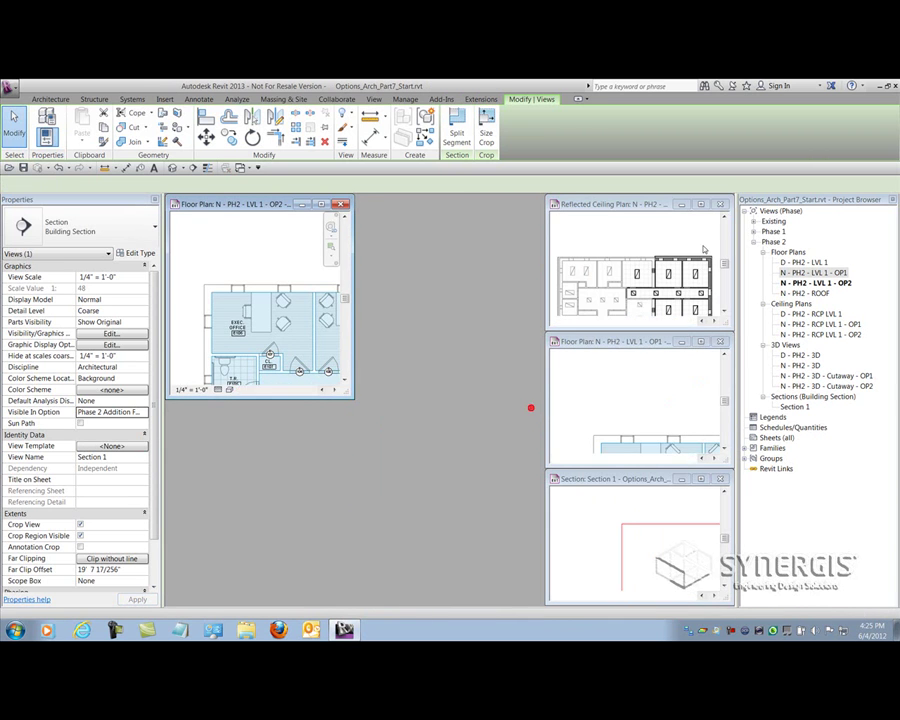
left_click(720, 204)
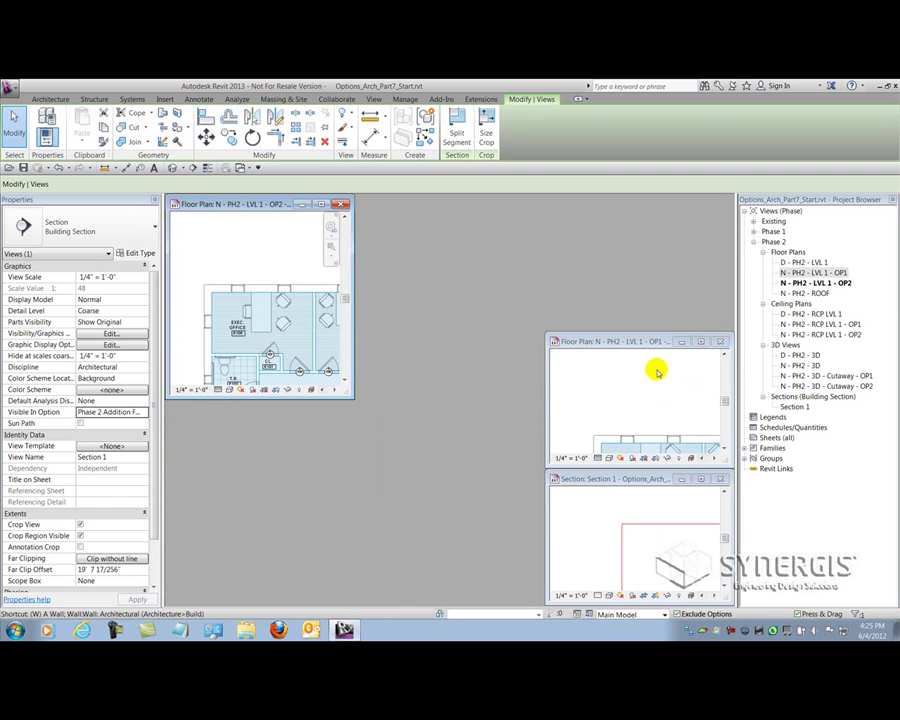
Re-tile the three remaining views, zoom all (ZA), and make the OP1 plan active
key("w")
key("t")
key("z")
key("a")
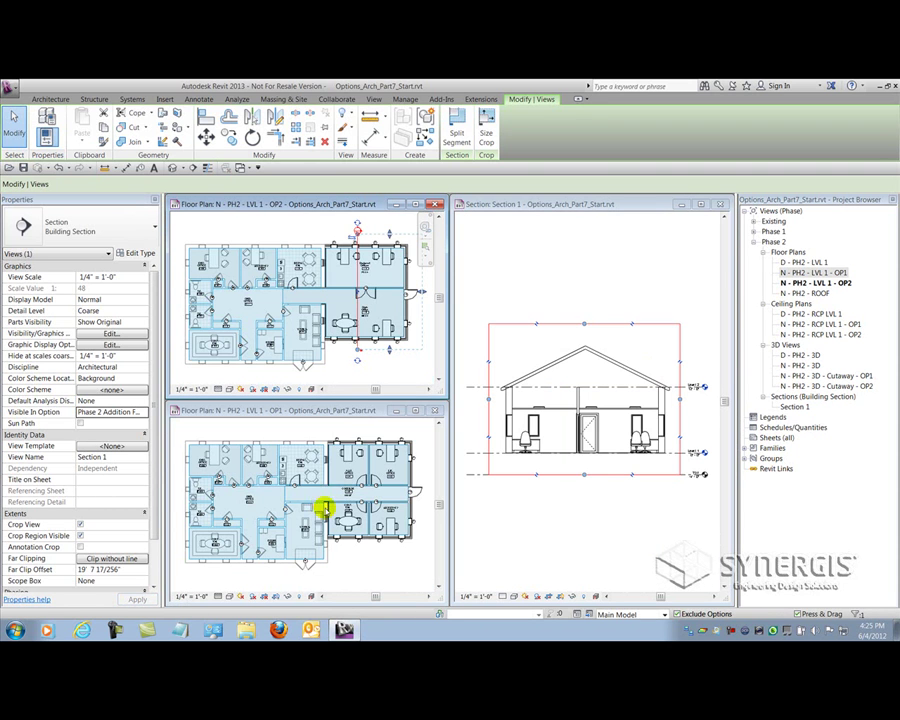
left_click(398, 541)
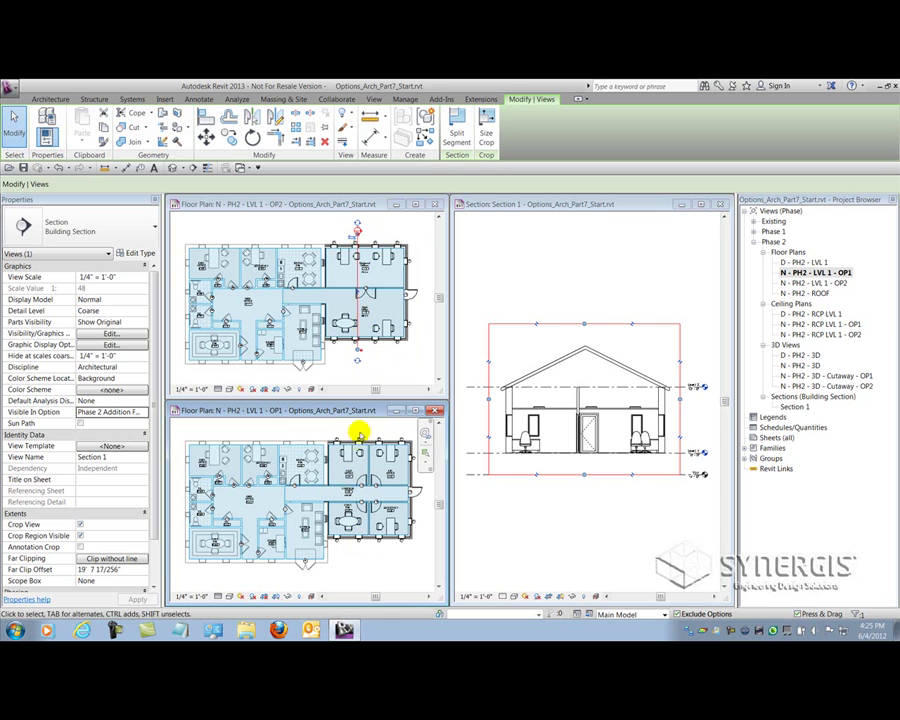
left_click(188, 167)
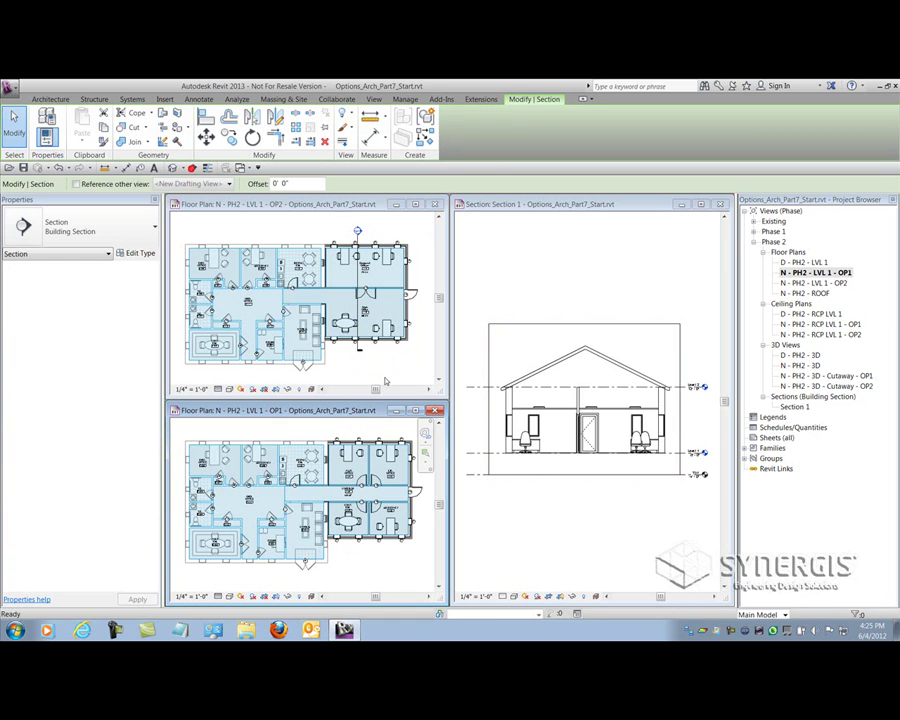
Draw Section 2 across the office wing in OP1, visible only in 4 Enclosed Offices
left_click(360, 430)
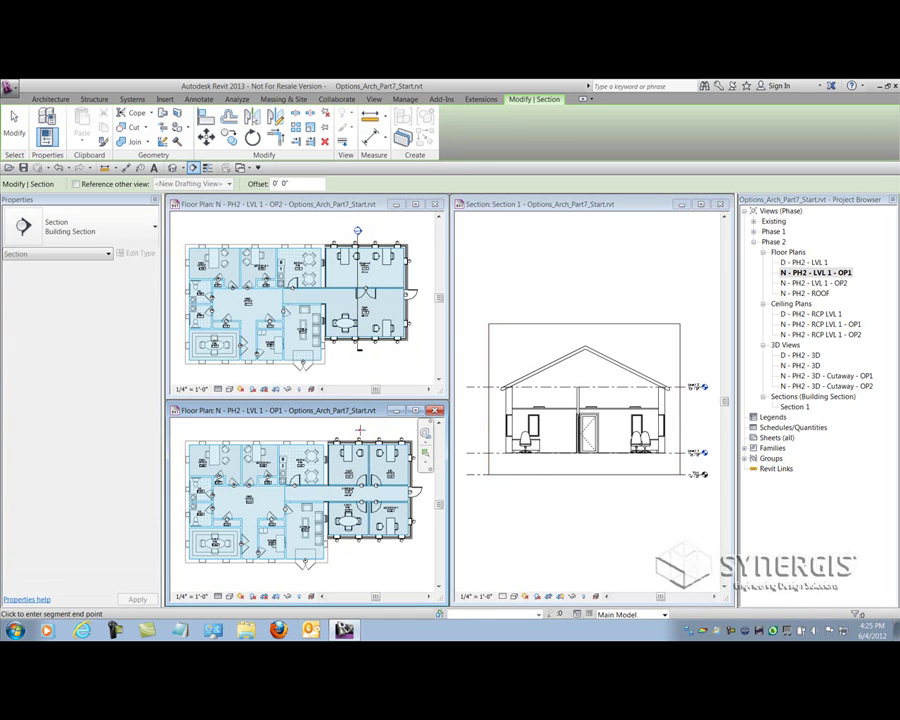
left_click(358, 550)
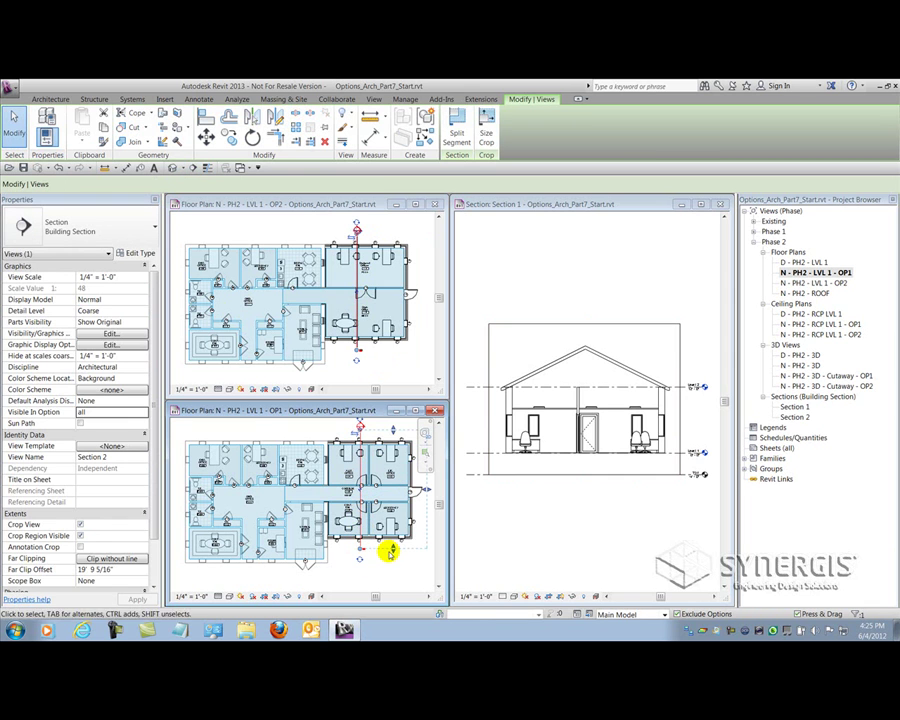
left_click(143, 412)
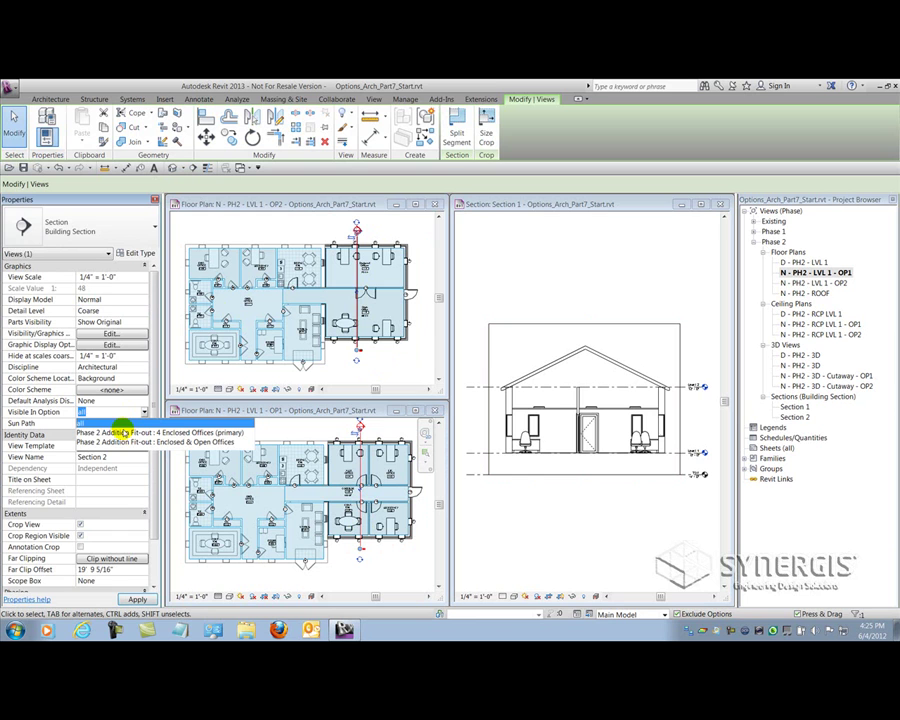
left_click(118, 432)
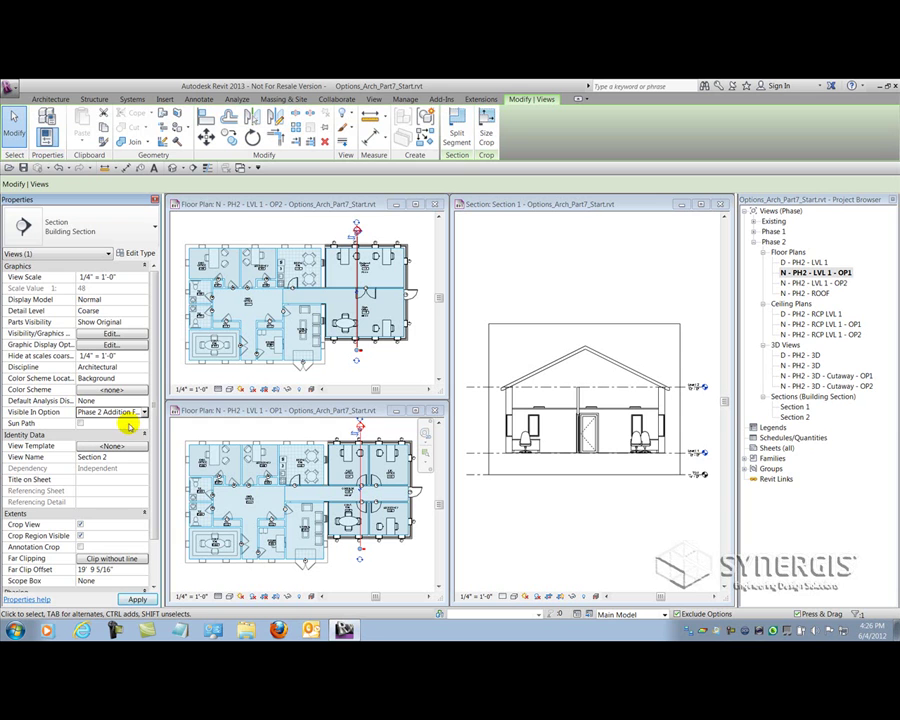
Rename Section 1 to N - PH2 - BS - OP2 and Section 2 to N - PH2 - BS - OP1
left_click(793, 407)
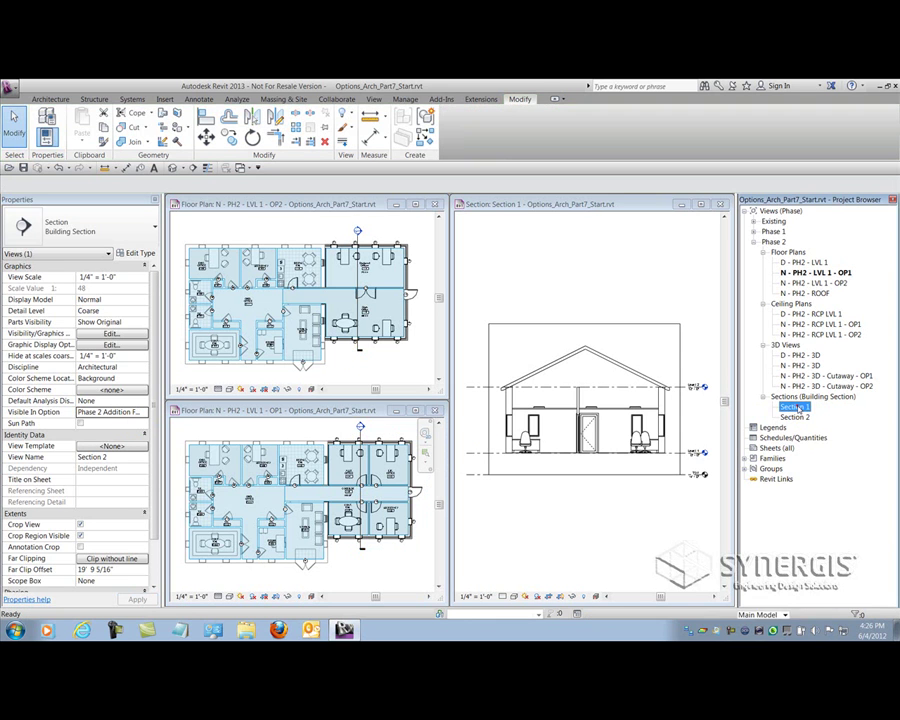
key("F2")
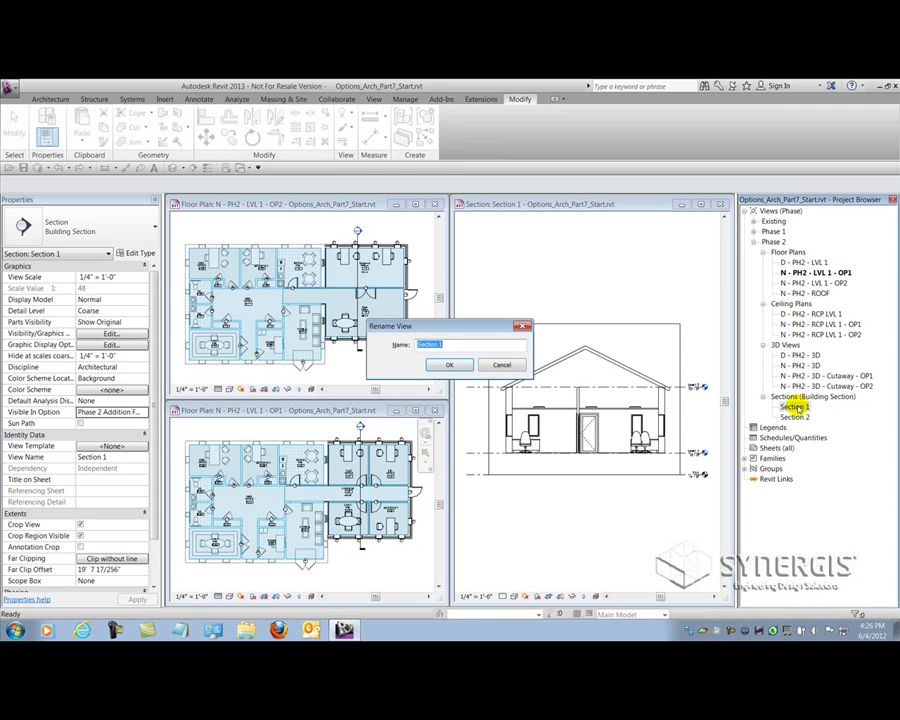
type("PH2 - BS - OP2")
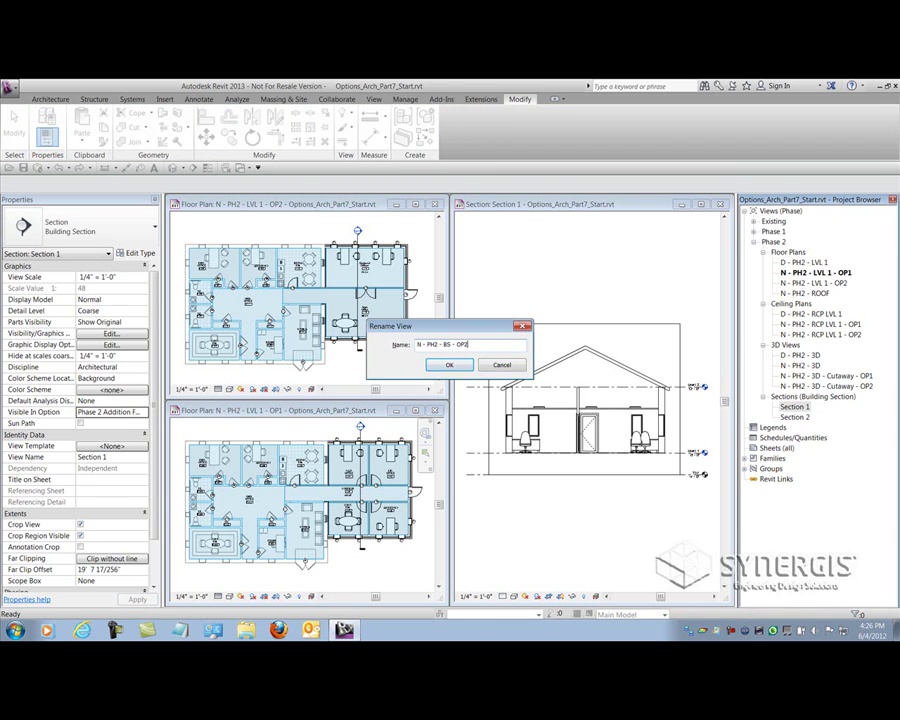
key("Return")
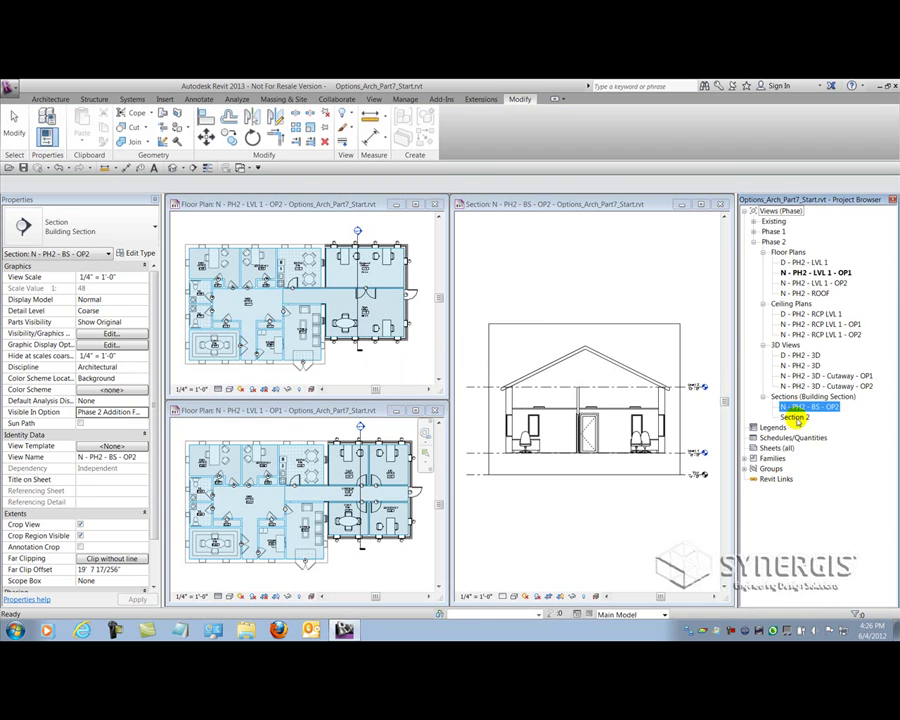
left_click(795, 417)
key("F2")
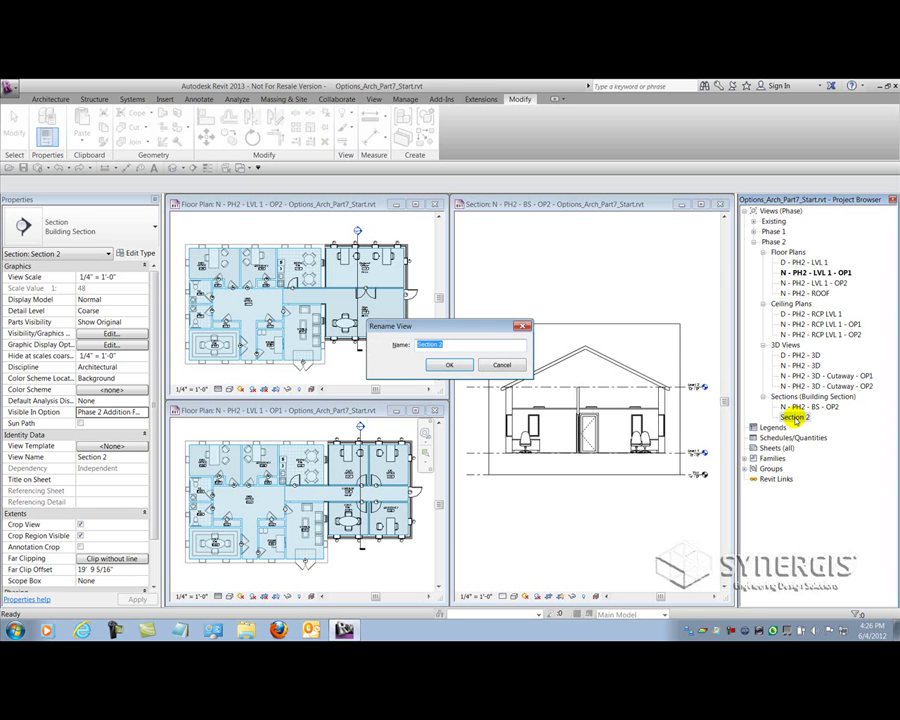
type("N - PH2 - BS")
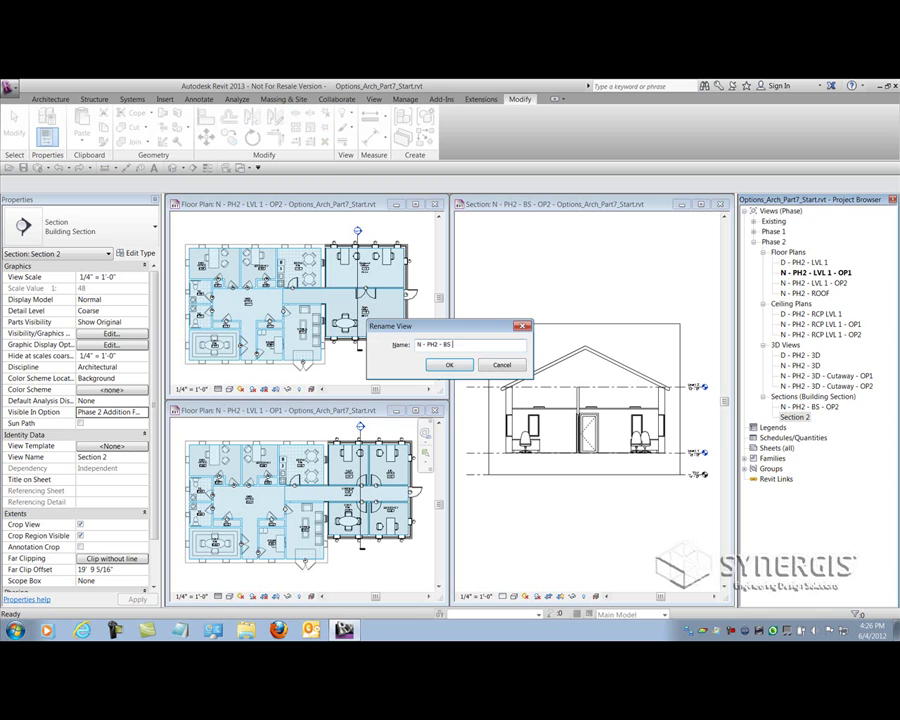
type(" - OP1")
key("Return")
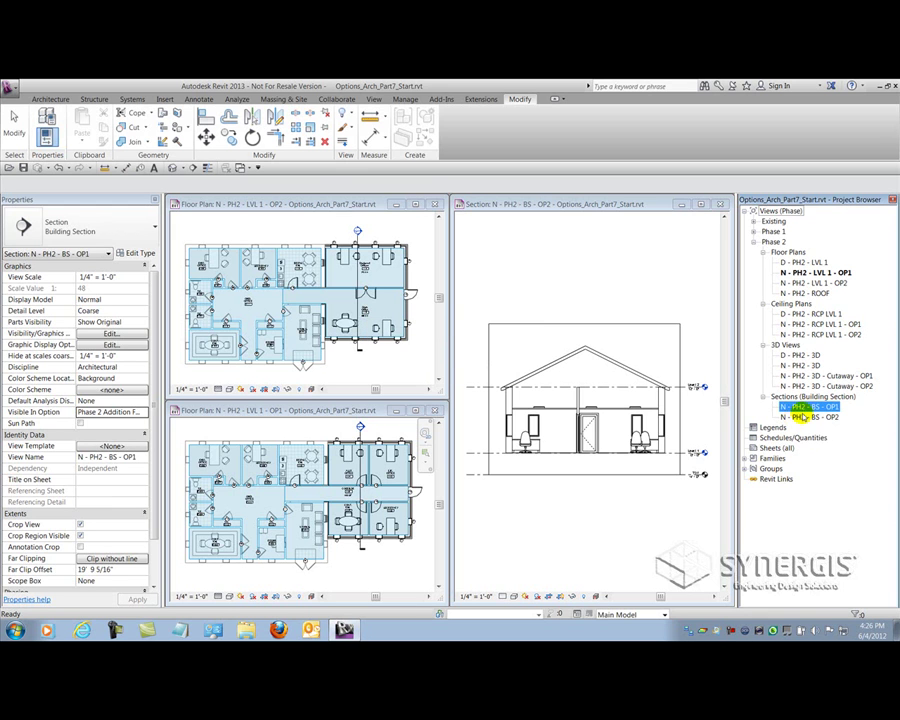
Open the N - PH2 - BS - OP1 section and tile it with the other three views
double_click(793, 406)
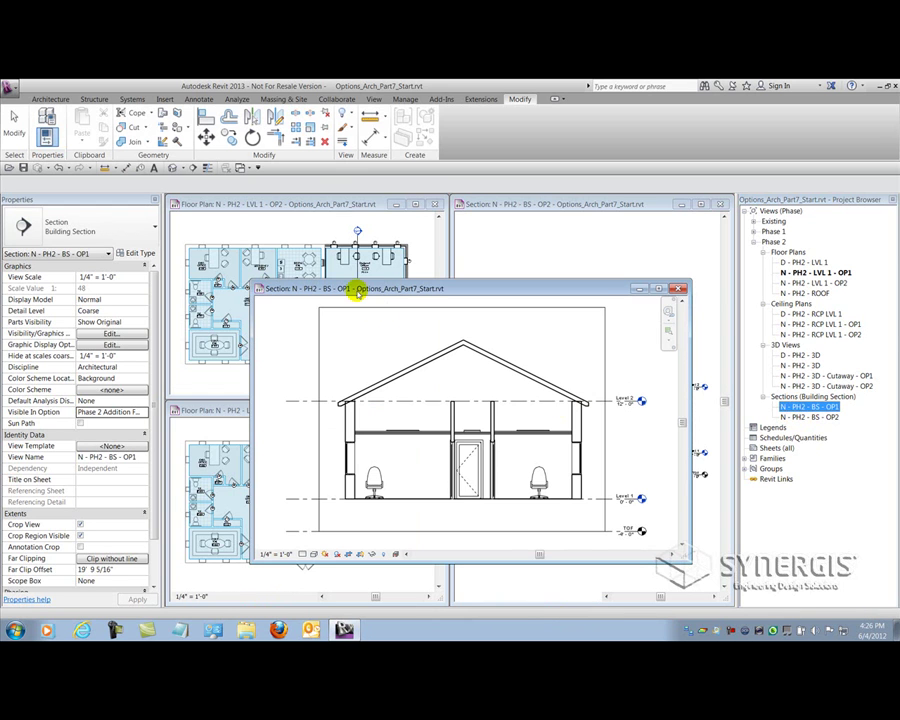
key("w")
key("t")
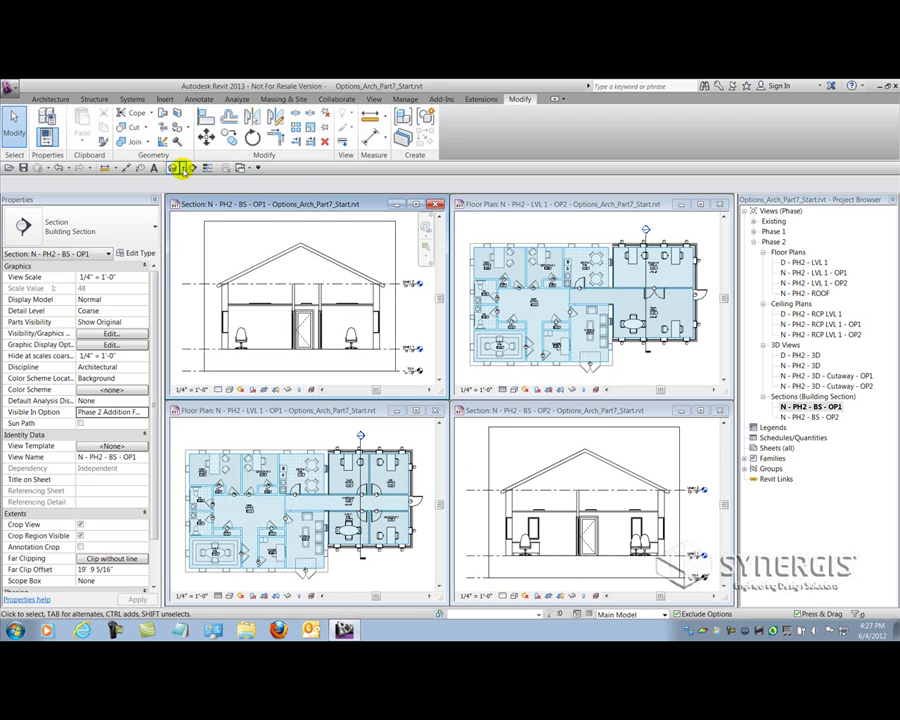
Place a perspective camera in the OP1 floor plan aimed down the corridor, creating 3D View 1
left_click(185, 168)
left_click(339, 410)
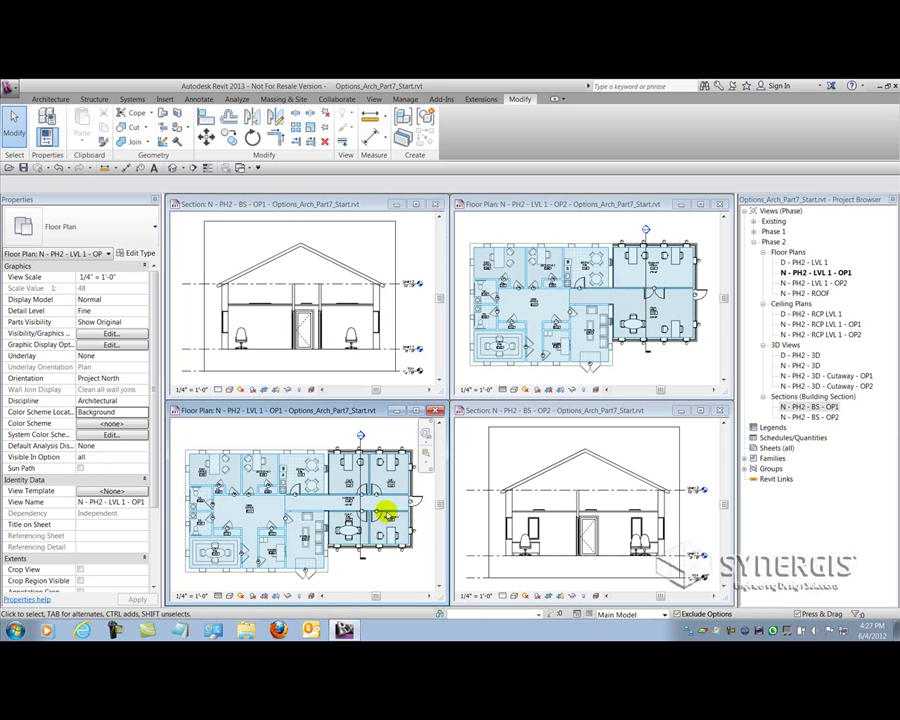
left_click(181, 168)
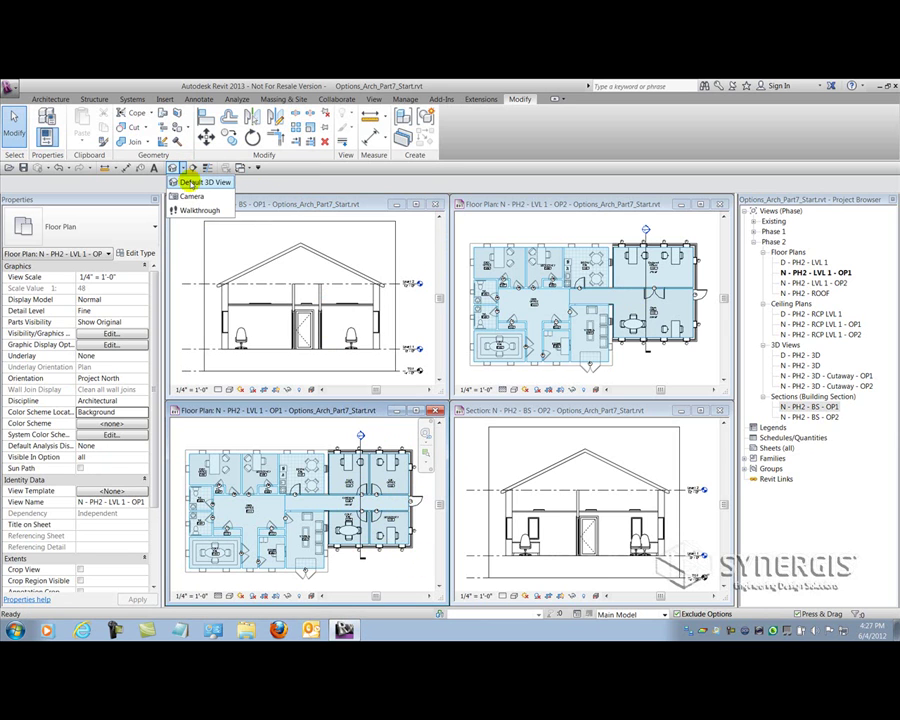
left_click(189, 196)
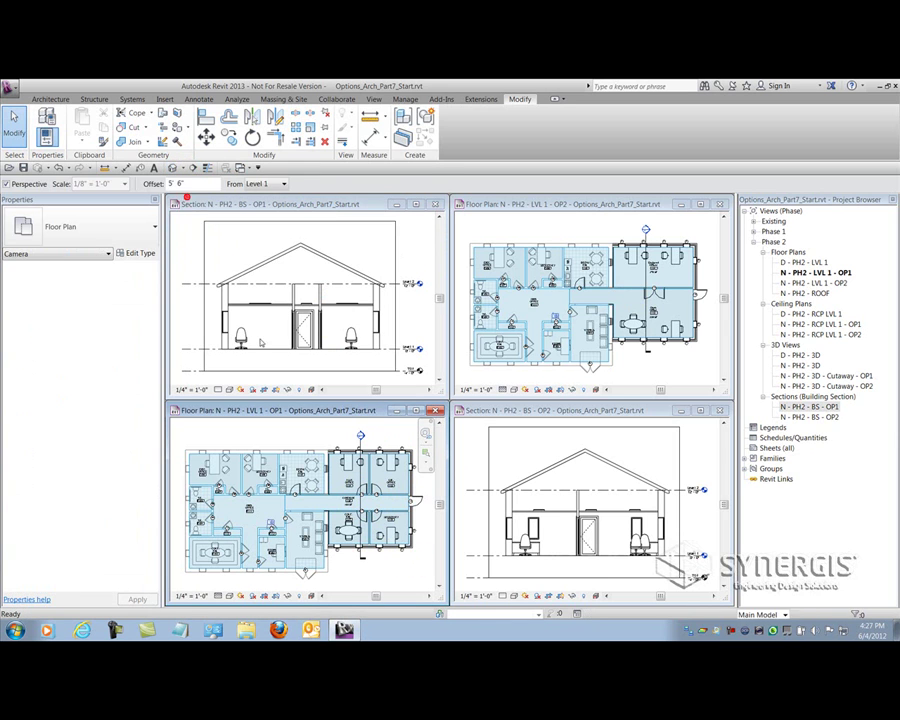
left_click(292, 503)
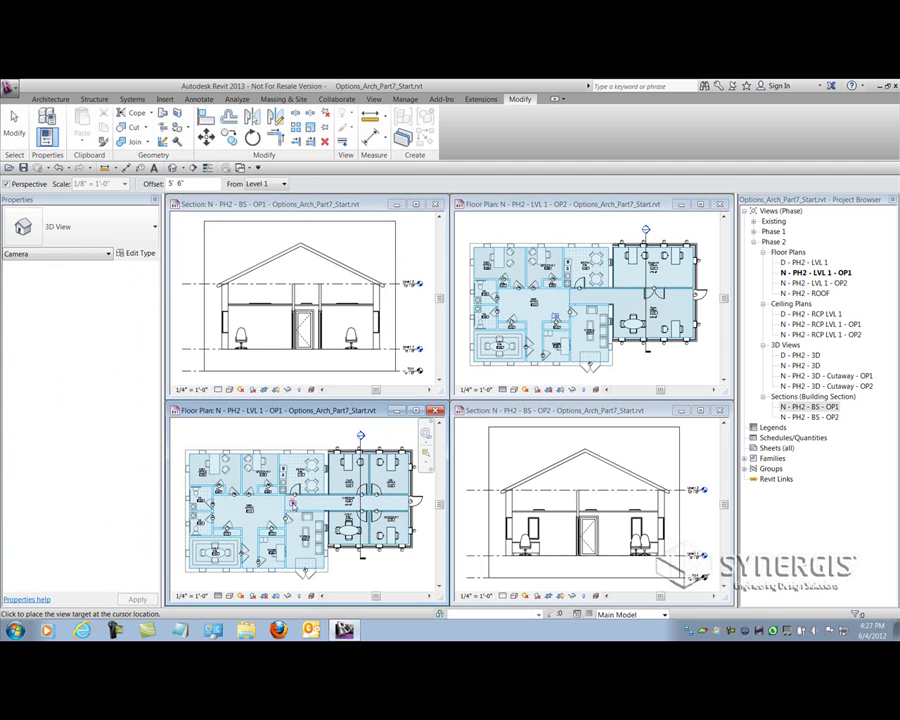
left_click(427, 505)
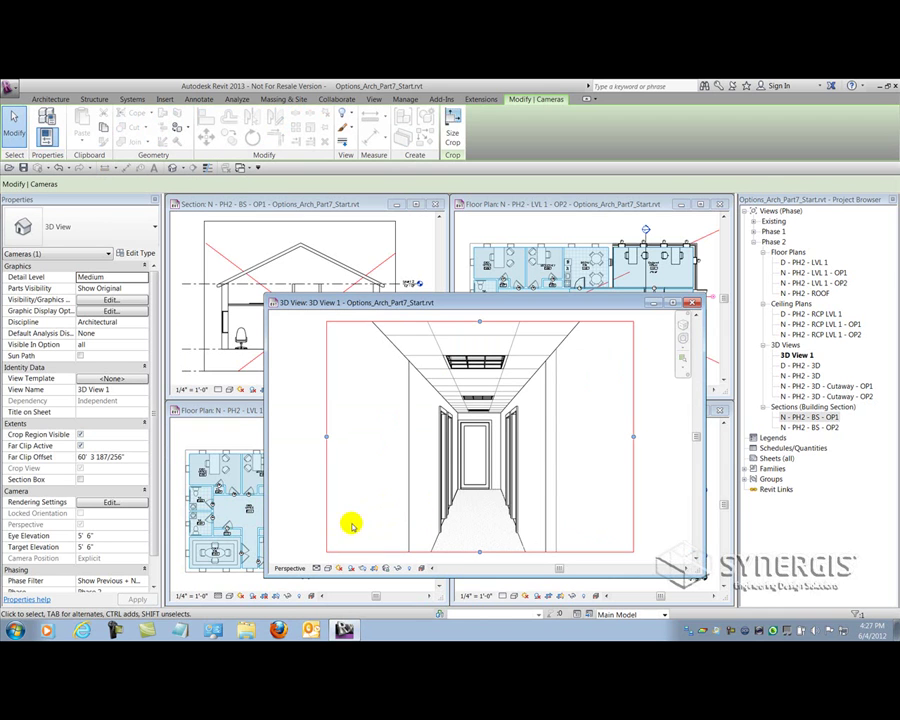
Walk the 3D View 1 camera forward down the corridor with the navigation wheel
left_click(683, 340)
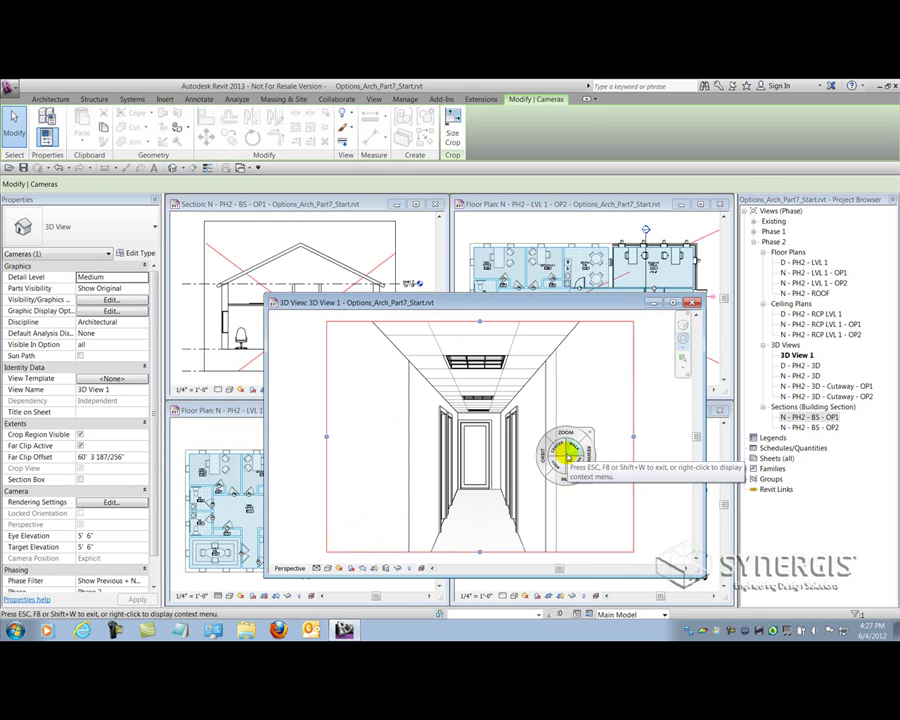
left_click_drag(569, 450, 516, 491)
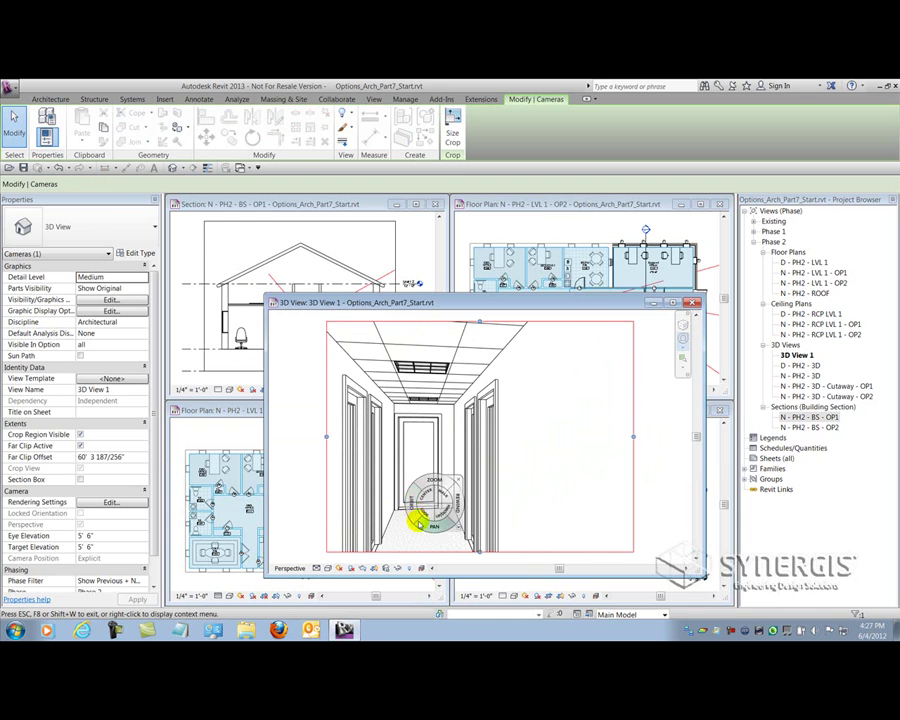
key("Escape")
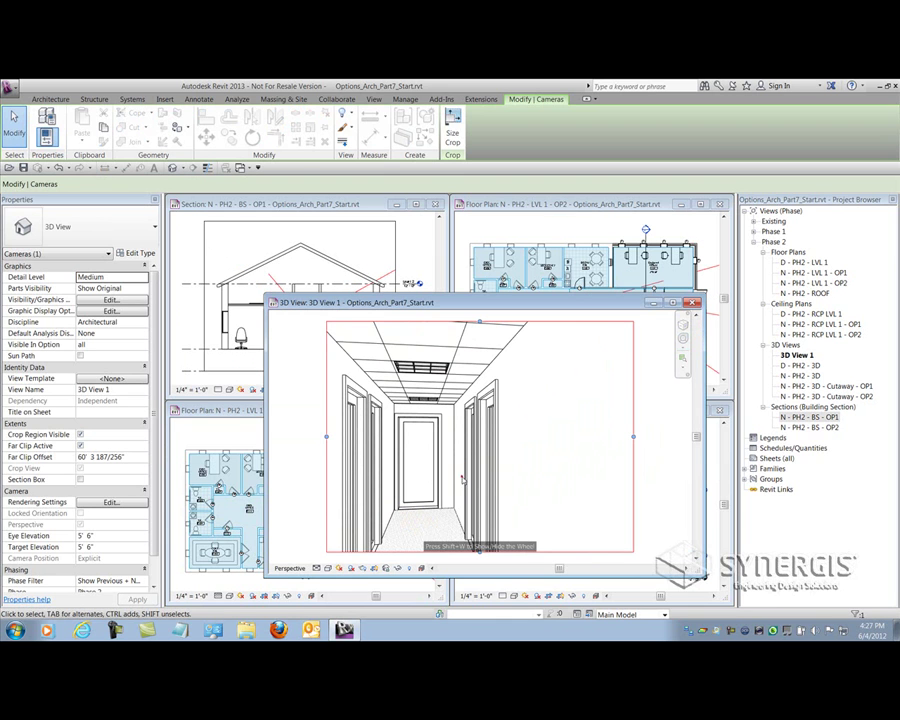
Switch the camera view's visual style to Shaded, then to Realistic
left_click(328, 568)
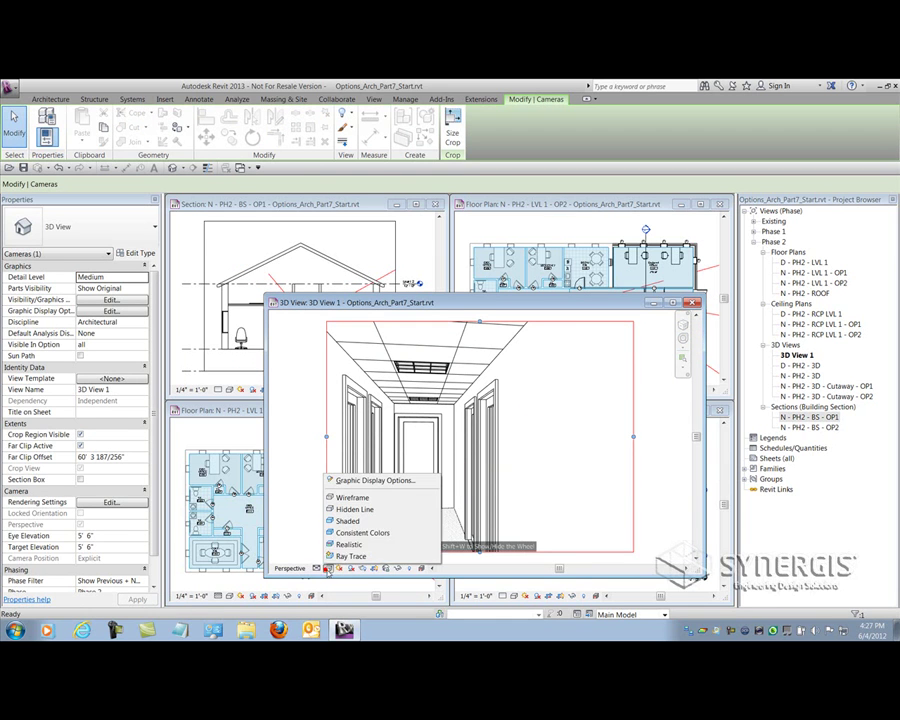
left_click(347, 521)
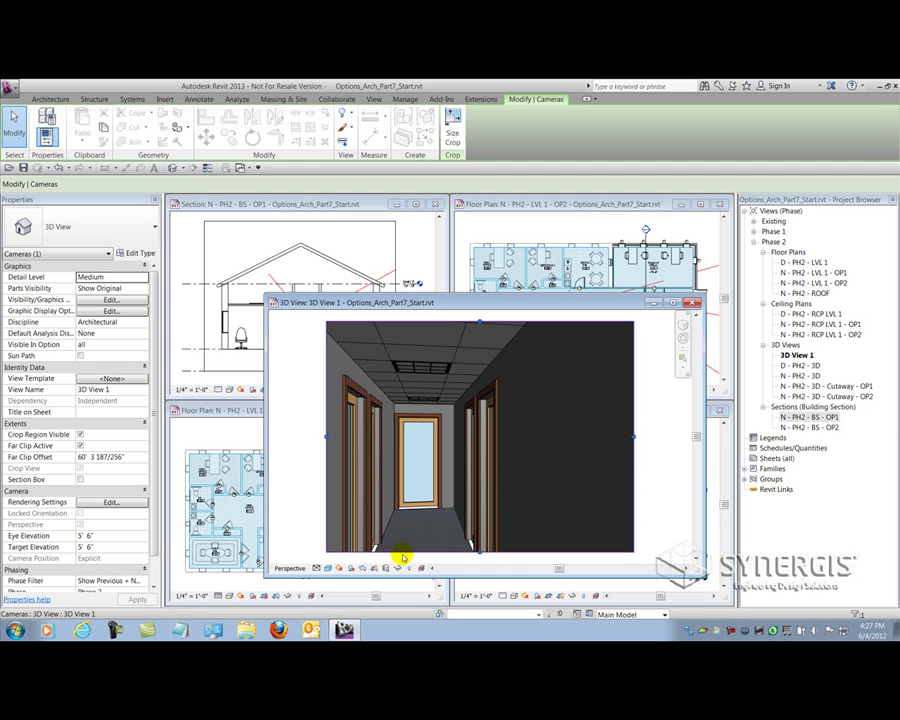
left_click(328, 568)
left_click(349, 545)
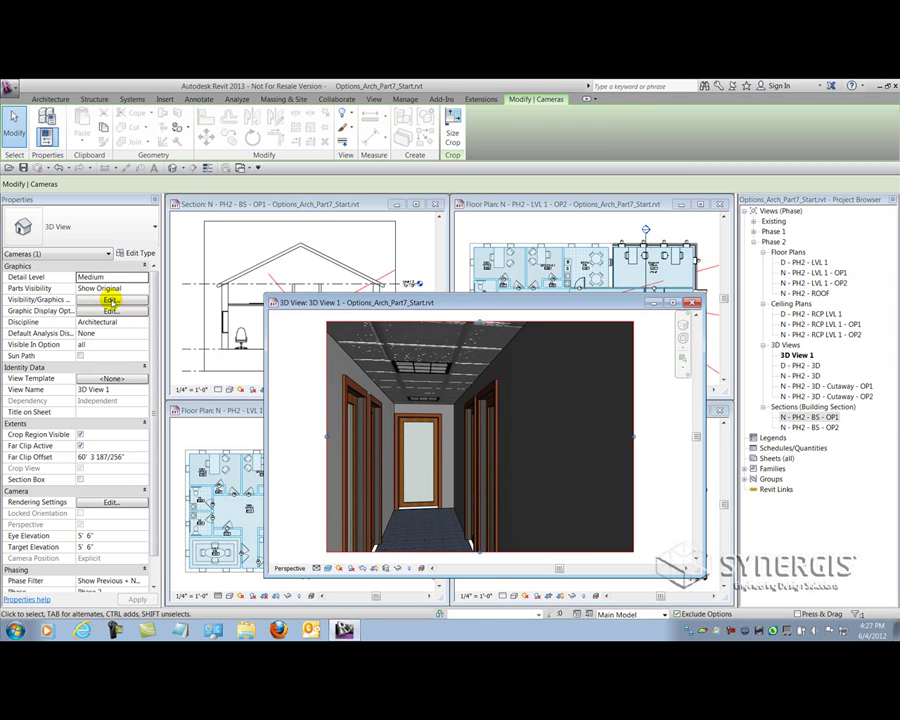
Set the camera view's design option to 4 Enclosed Offices (primary) in Visibility/Graphics
left_click(110, 299)
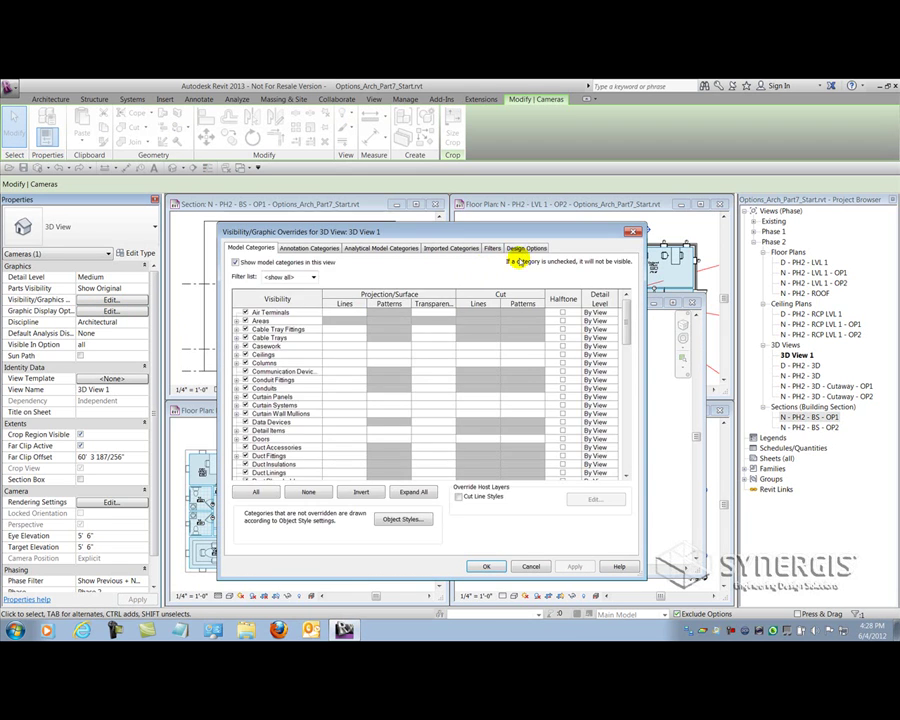
left_click(526, 248)
left_click(617, 282)
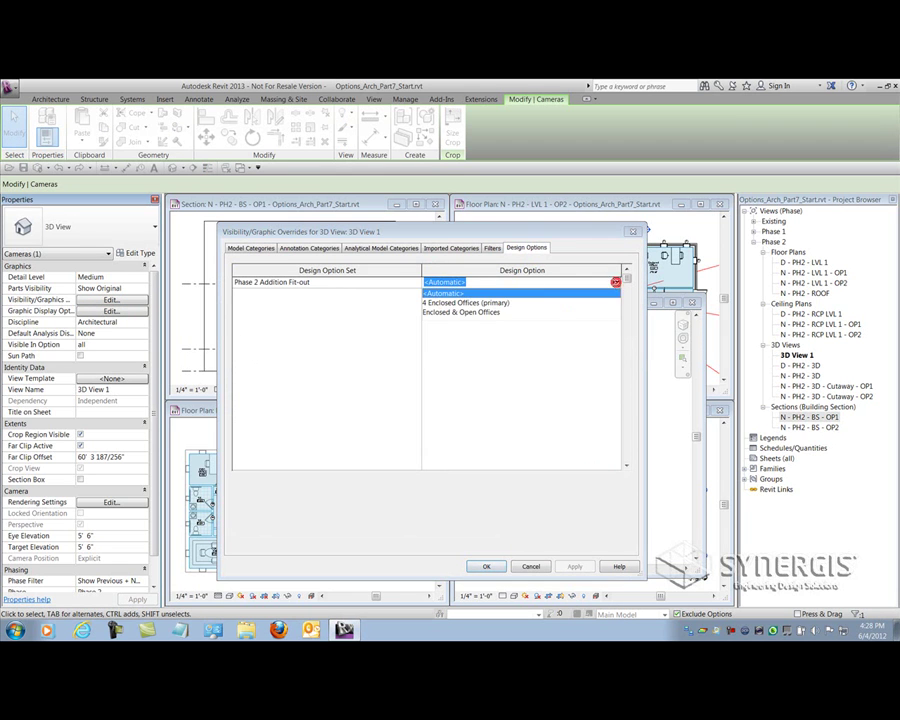
left_click(452, 303)
left_click(486, 566)
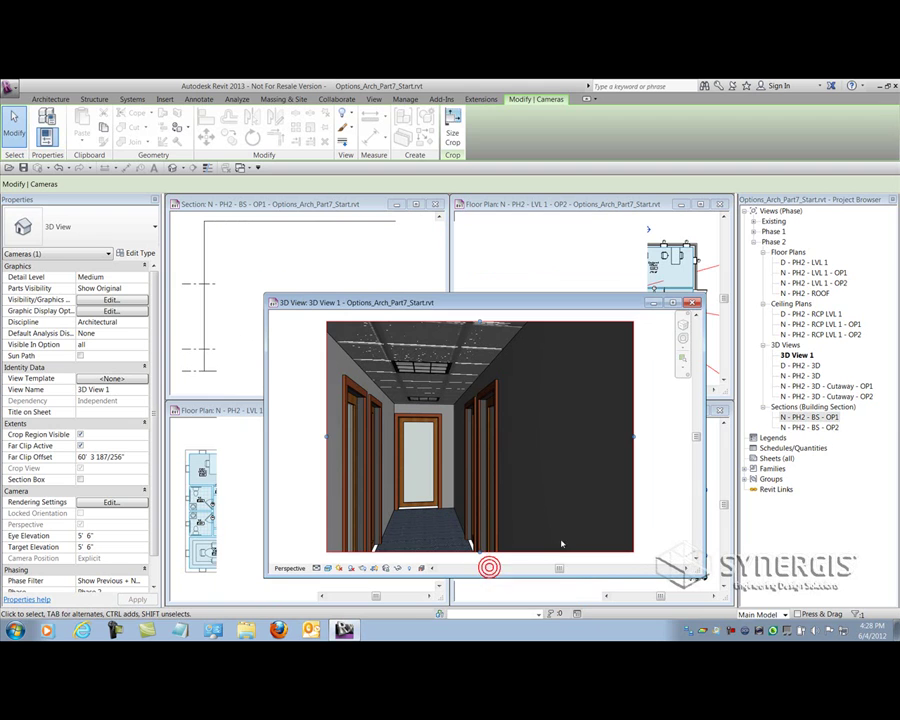
Rename 3D View 1 to N - PH2 - CAM - OP1
left_click(795, 355)
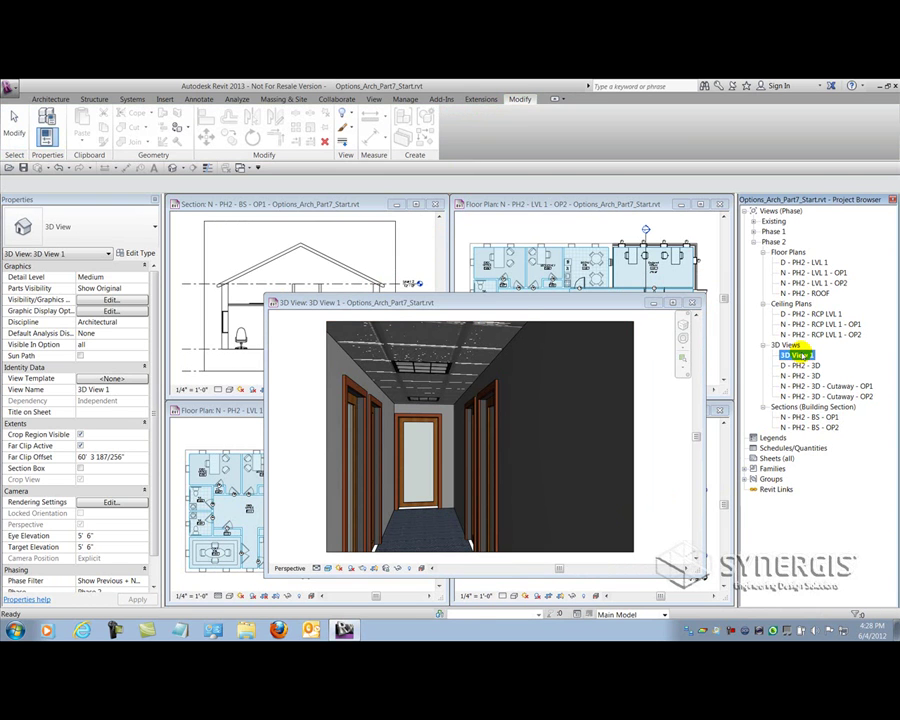
key("F2")
type("N")
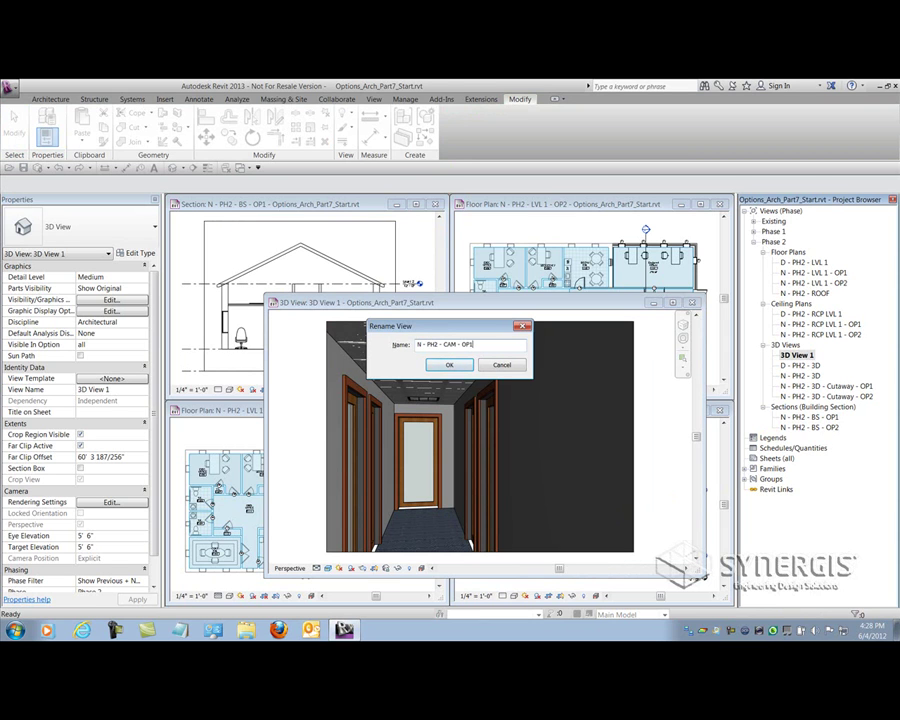
type("- PH2 - CAM - OP1")
key("Return")
right_click(821, 395)
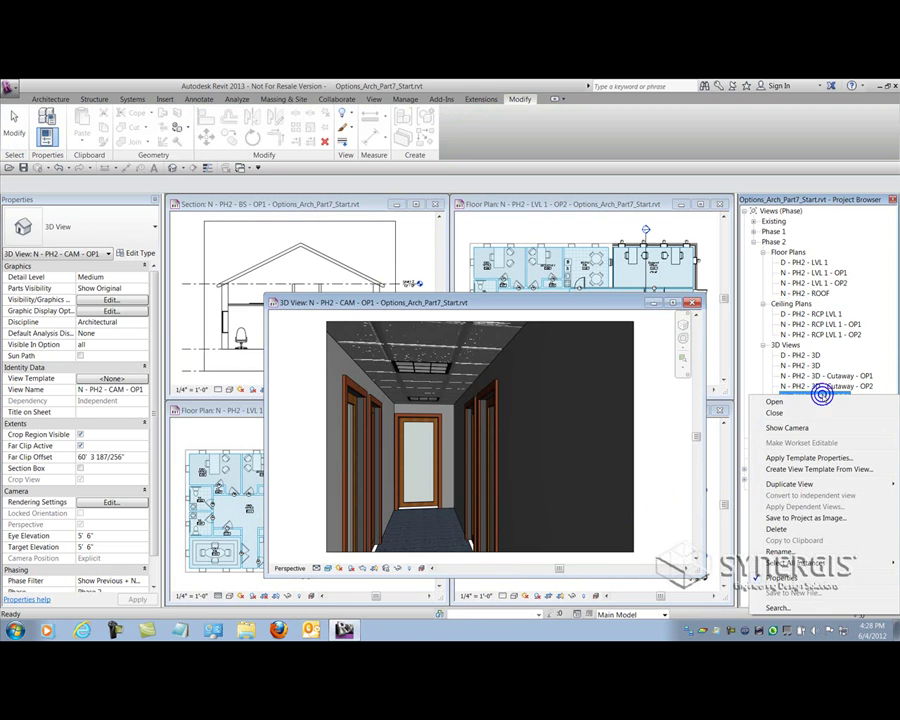
Duplicate the camera view and set the copy's design option to Enclosed & Open Offices
mouse_move(775, 484)
left_click(655, 483)
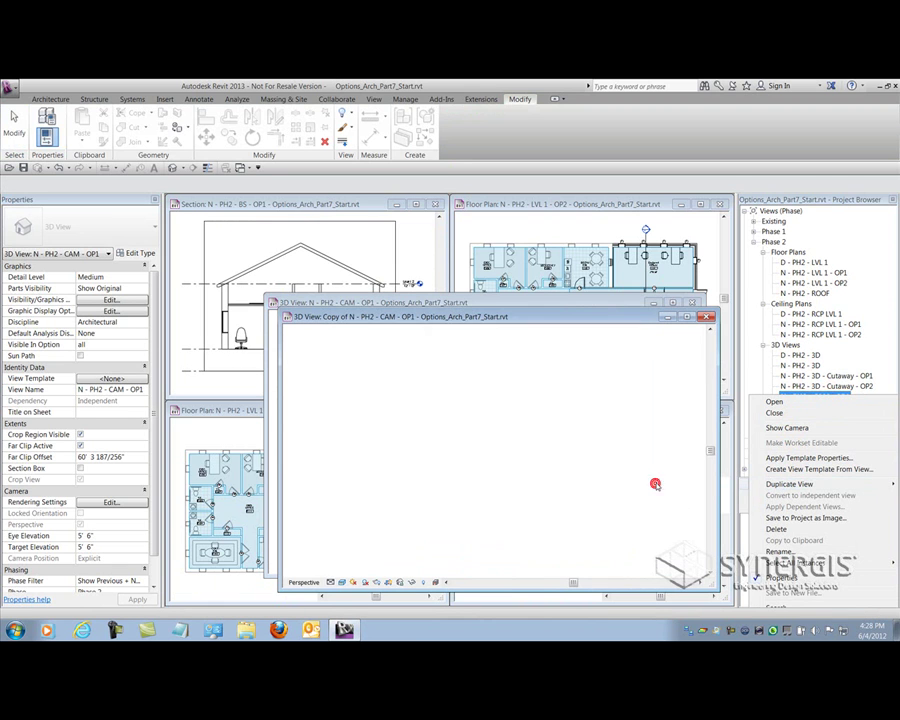
left_click(119, 300)
left_click(526, 247)
left_click(610, 283)
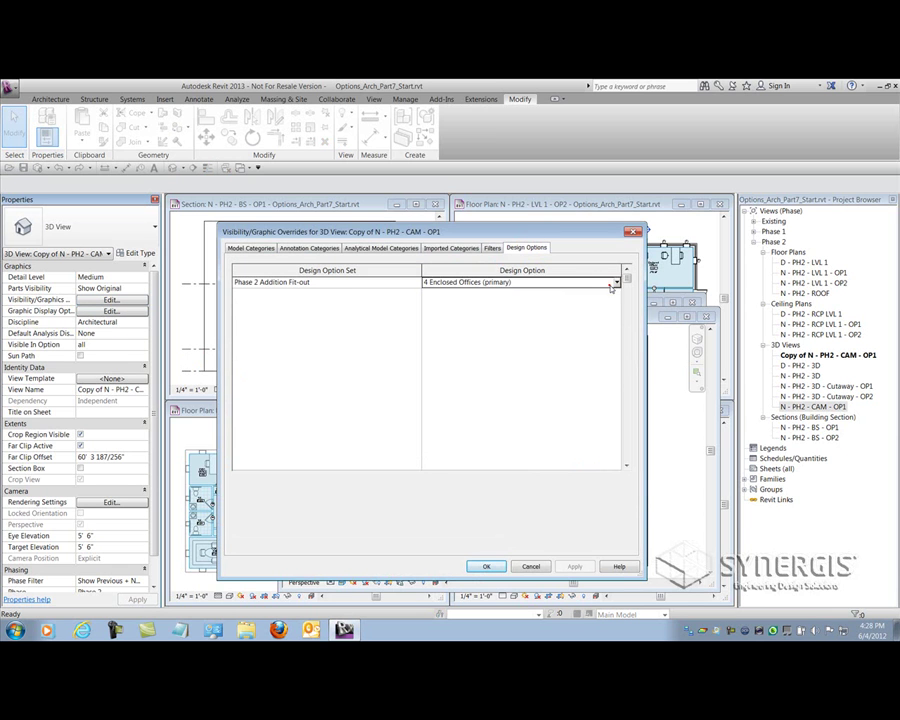
left_click(612, 284)
left_click(468, 309)
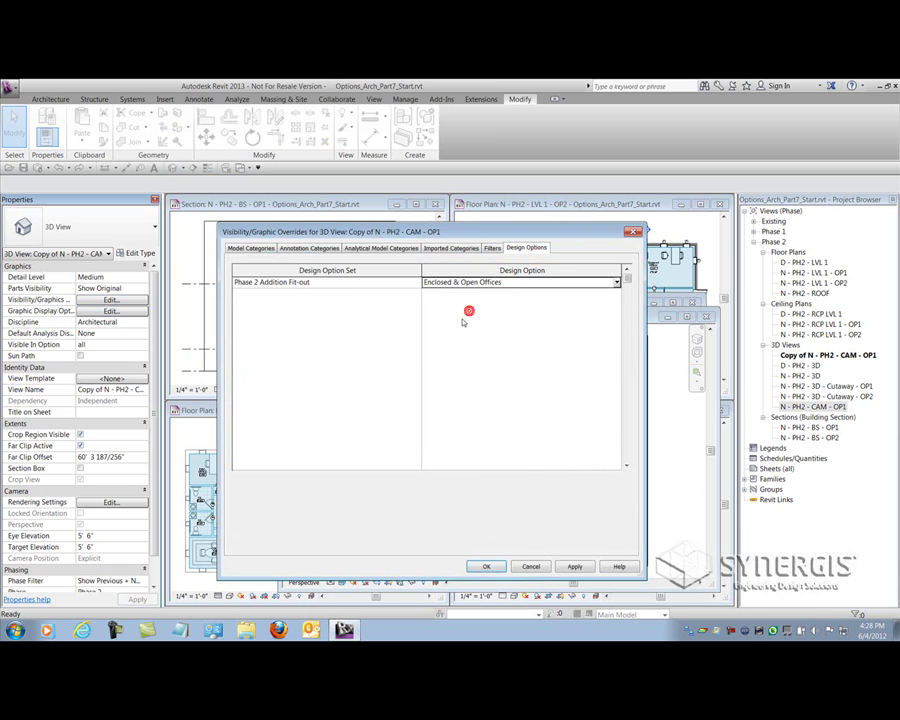
left_click(486, 567)
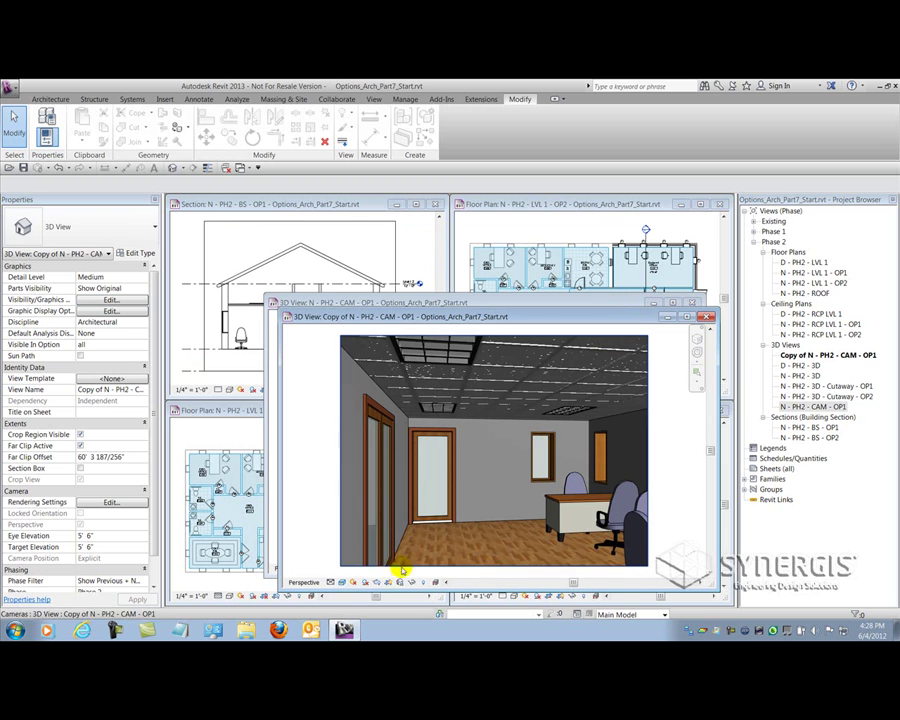
Rename the copy to N - PH2 - CAM - OP2 and tile all open views with WT
left_click(834, 356)
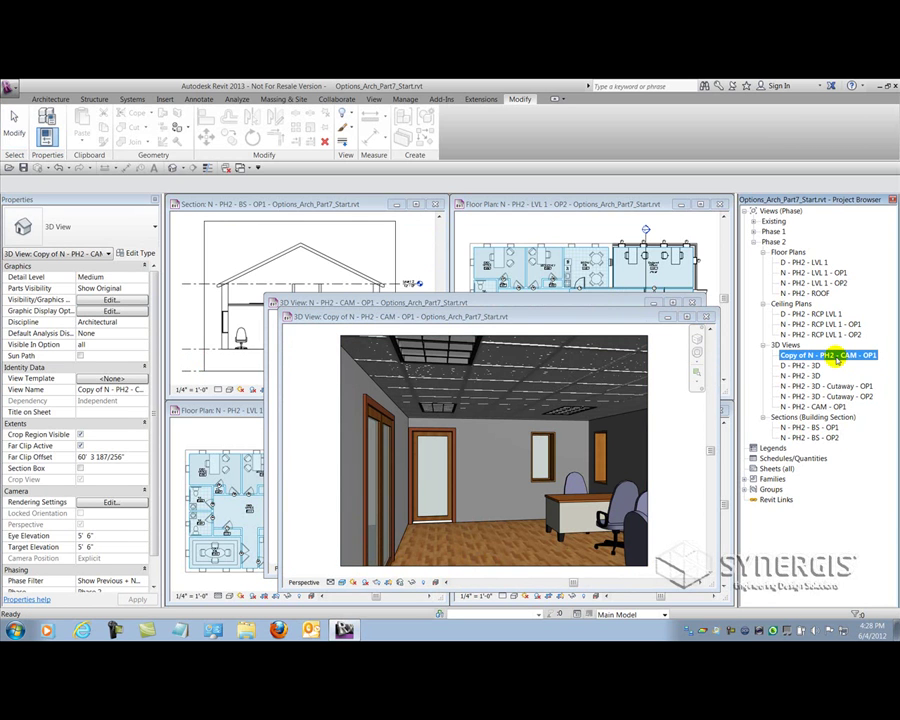
key("F2")
left_click(436, 344)
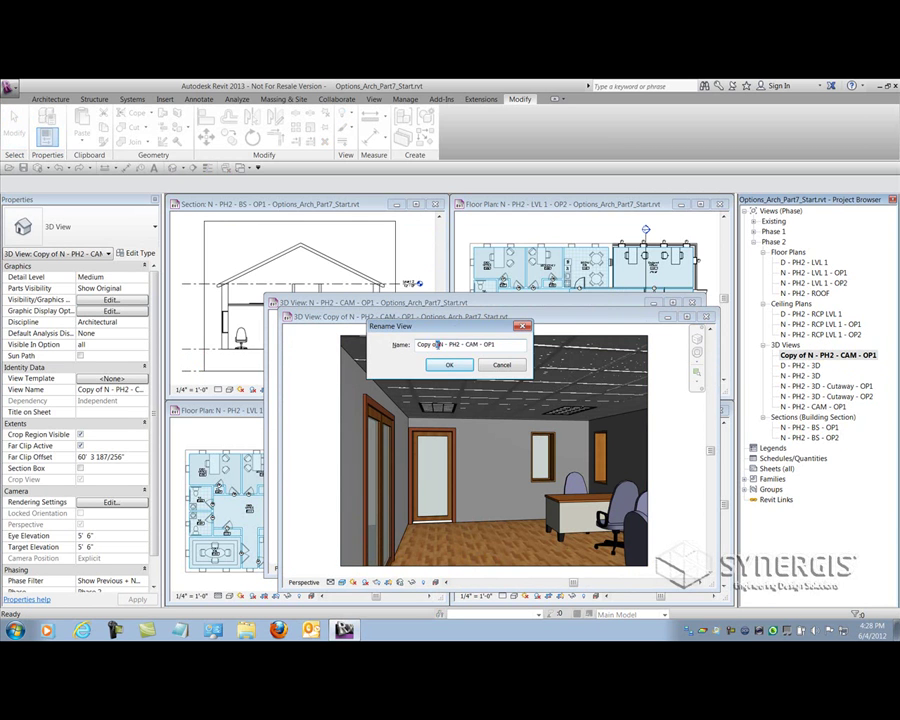
key("Delete")
type("2")
key("Return")
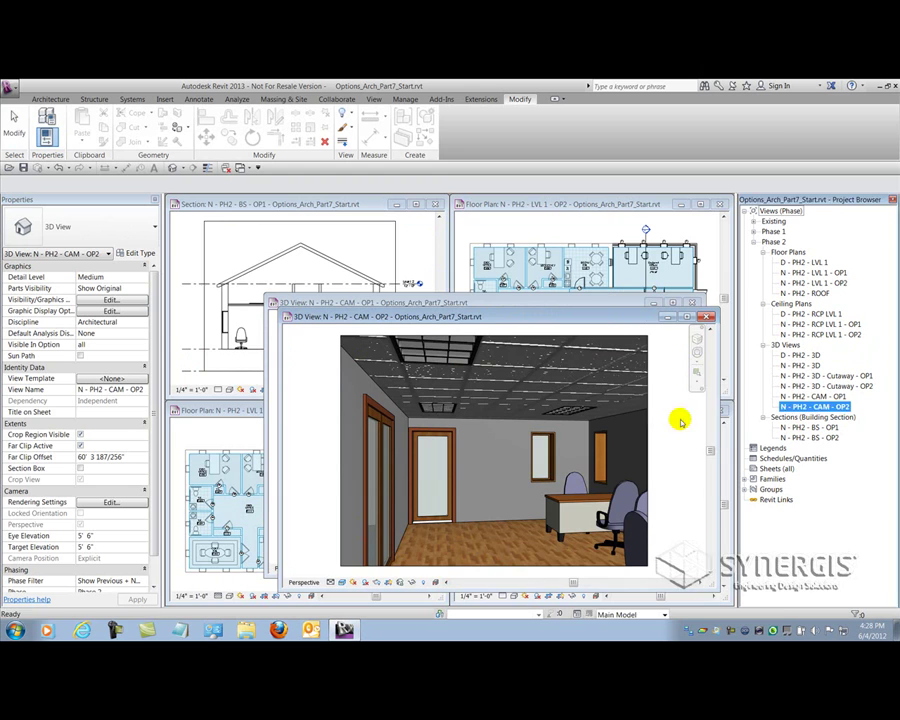
key("w")
key("t")
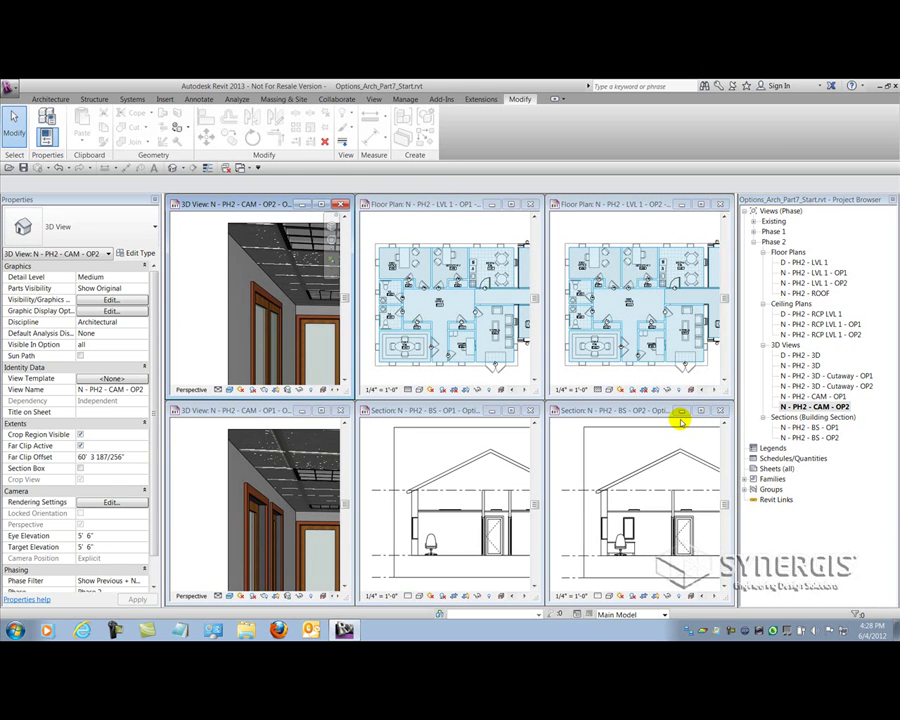
Zoom all tiled views to fit their contents with ZA
key("z")
key("a")
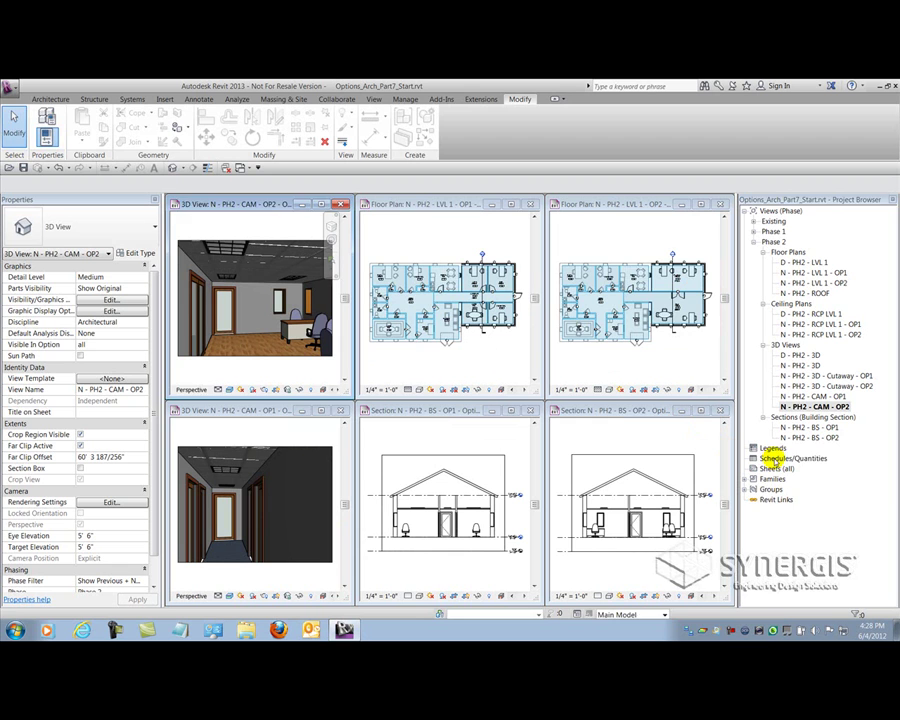
Create a Phase 2 Rooms schedule named N - PH2 - ROOM SCHEDULE - OP1
left_click(775, 457)
right_click(772, 458)
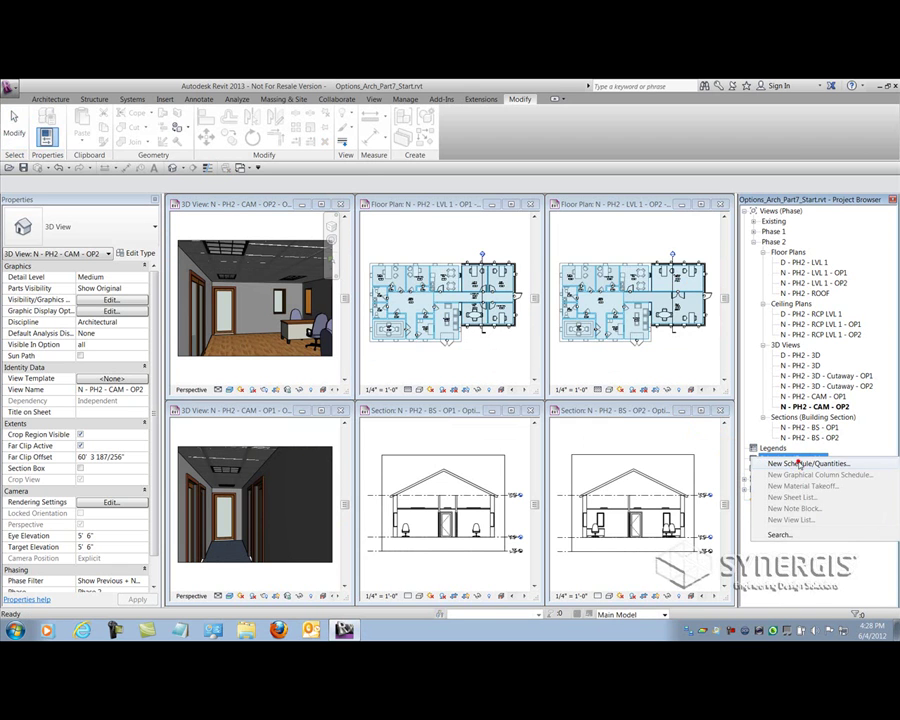
left_click(800, 464)
left_click_drag(434, 305, 437, 366)
left_click(368, 349)
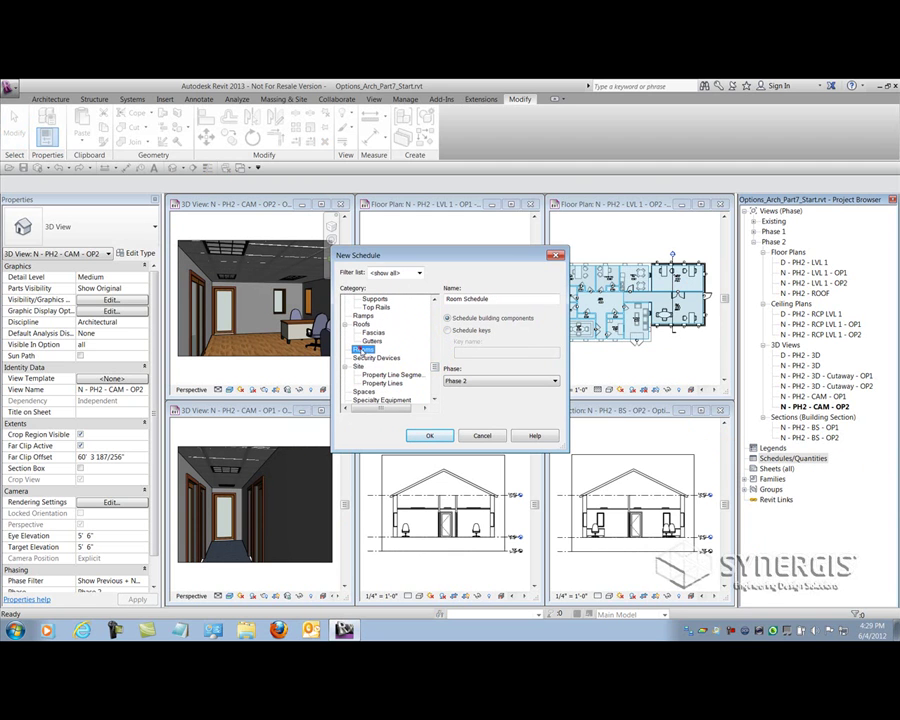
left_click(492, 300)
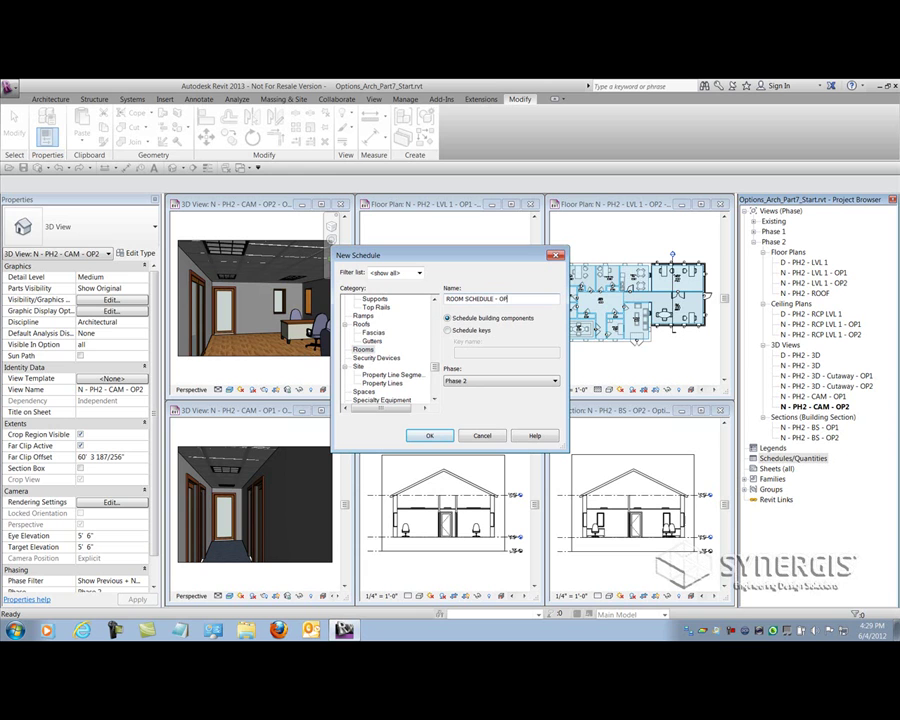
left_click(447, 300)
left_click(447, 435)
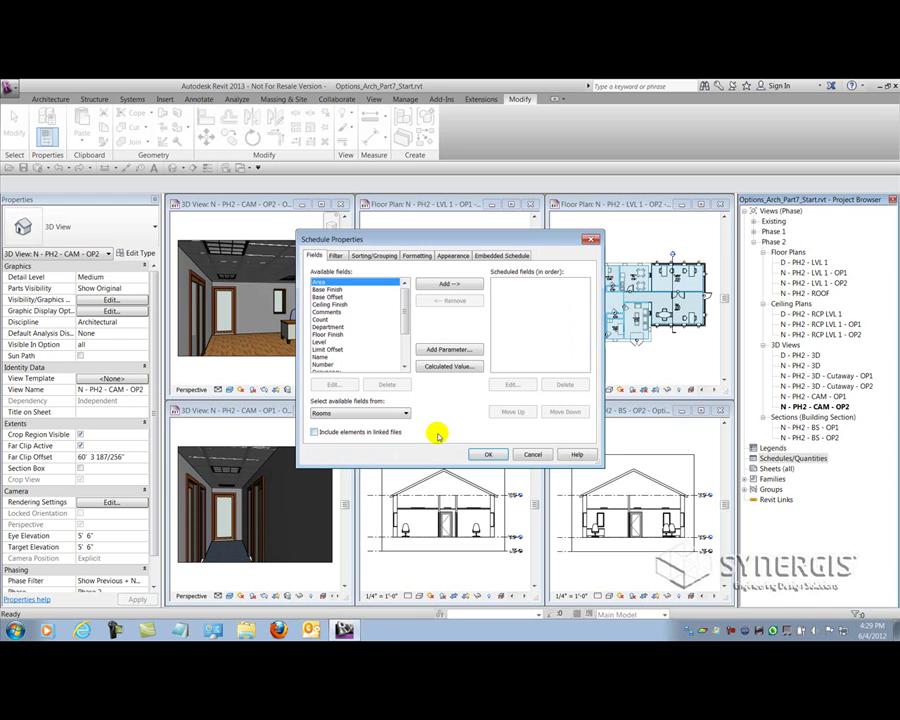
Add the Number, Name and Area fields to the room schedule
left_click_drag(403, 288, 409, 355)
left_click(320, 312)
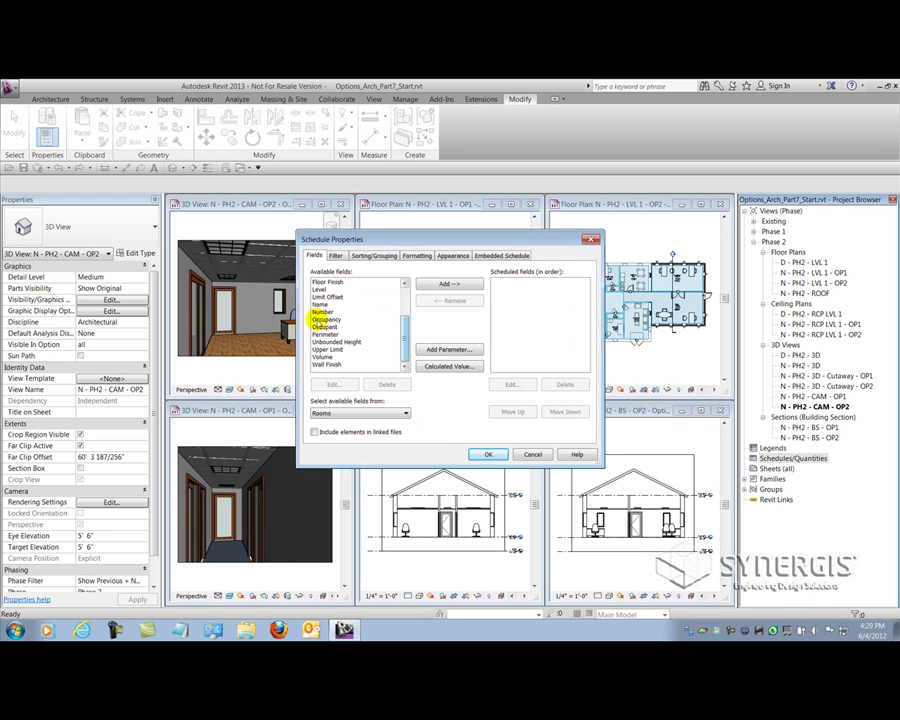
double_click(320, 312)
double_click(320, 312)
scroll(320, 312, "up", 5)
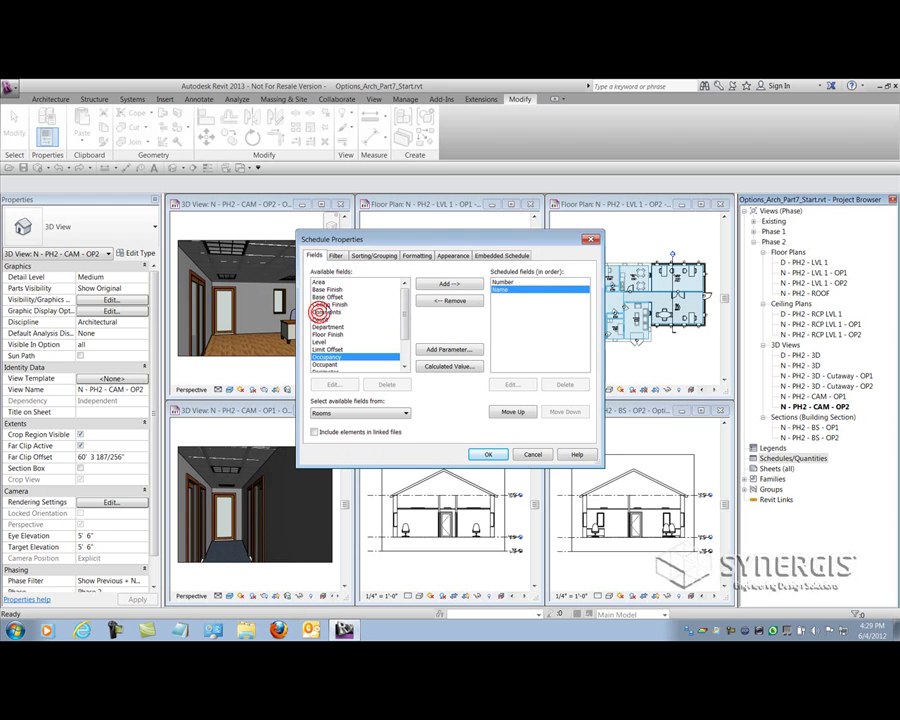
double_click(318, 284)
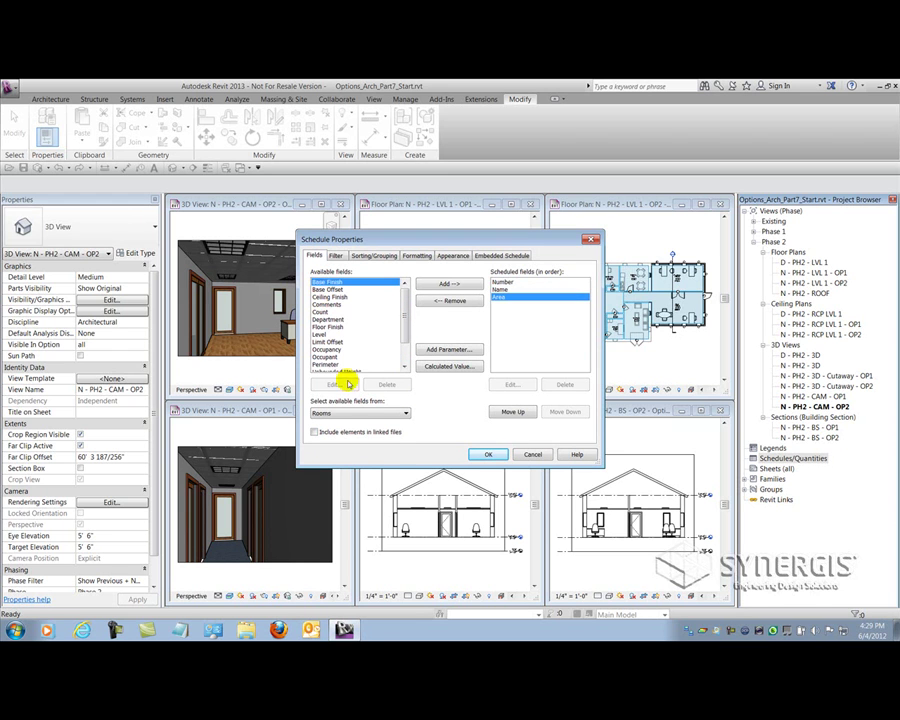
Format the Area column as right-aligned with calculated totals
left_click(373, 255)
left_click(395, 272)
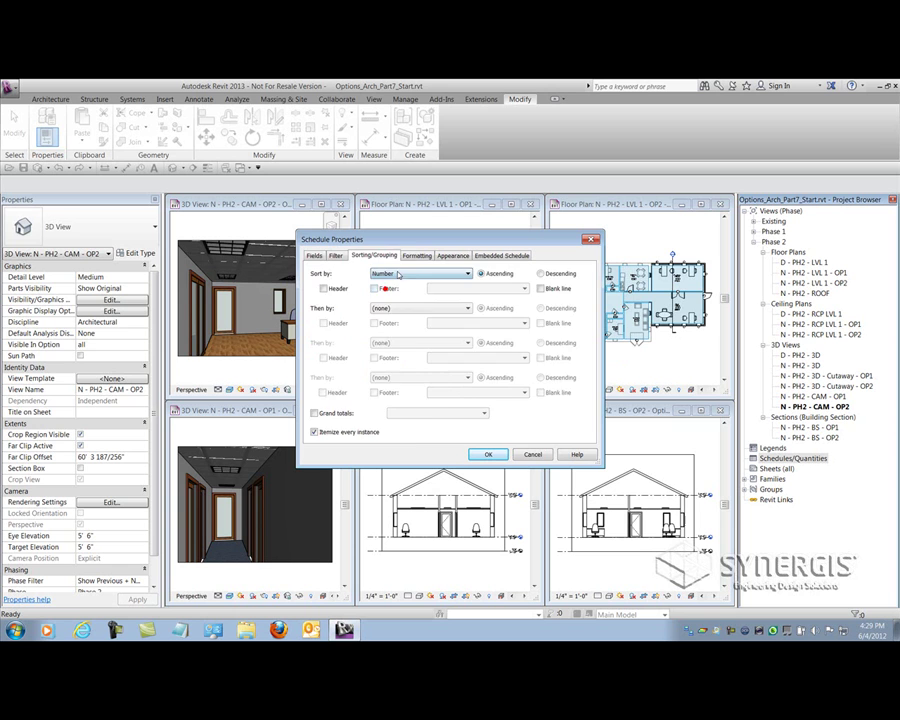
left_click(416, 256)
left_click(320, 296)
left_click(436, 352)
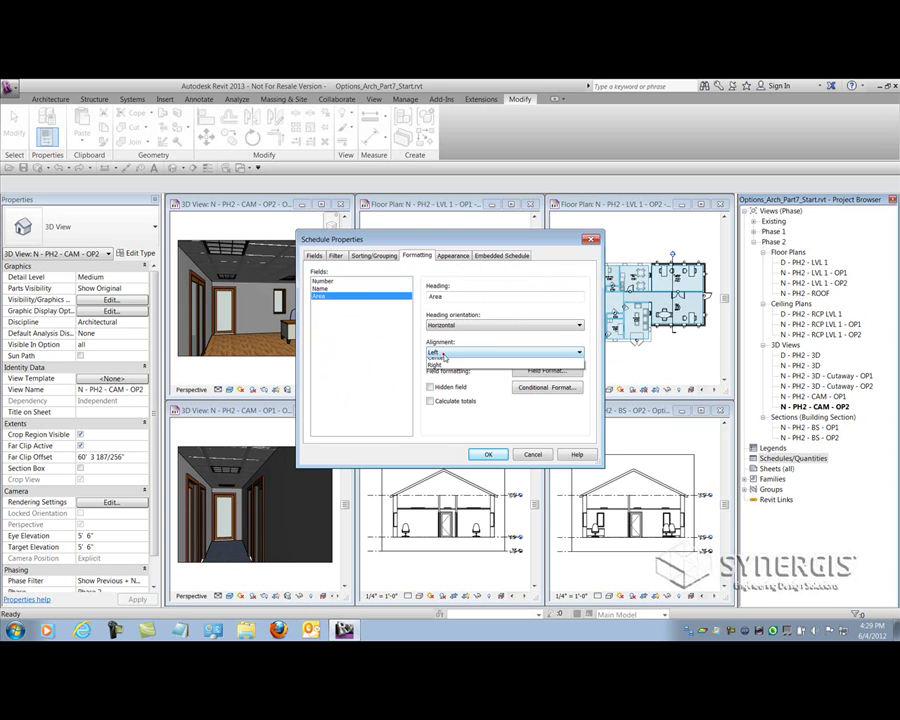
left_click(433, 373)
left_click(431, 401)
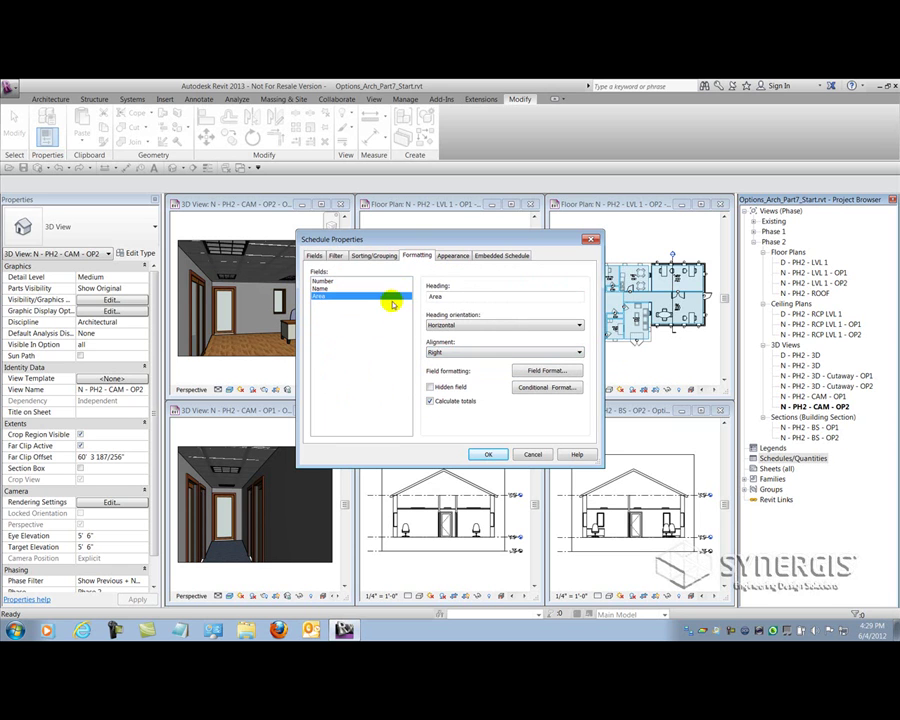
Turn on grand totals showing title and totals only, and apply the changes
left_click(380, 255)
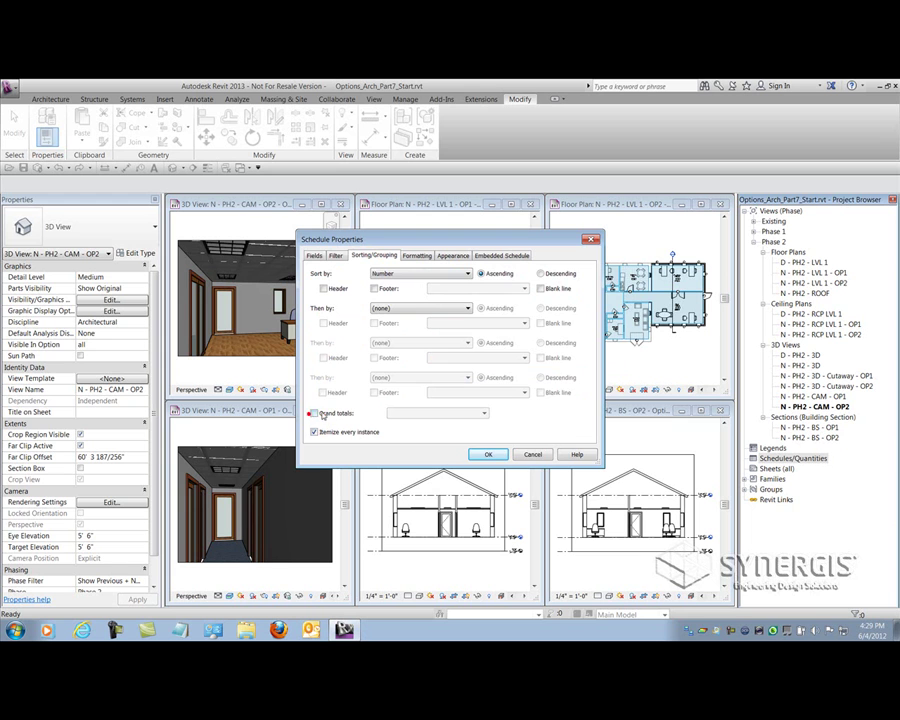
left_click(314, 413)
left_click(440, 413)
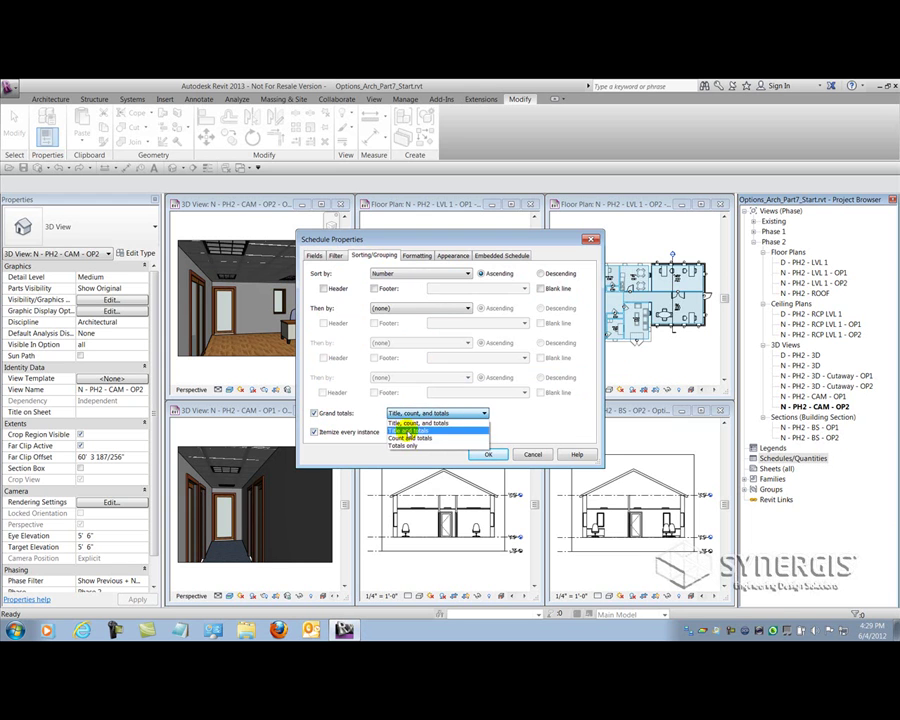
left_click(409, 429)
left_click(488, 454)
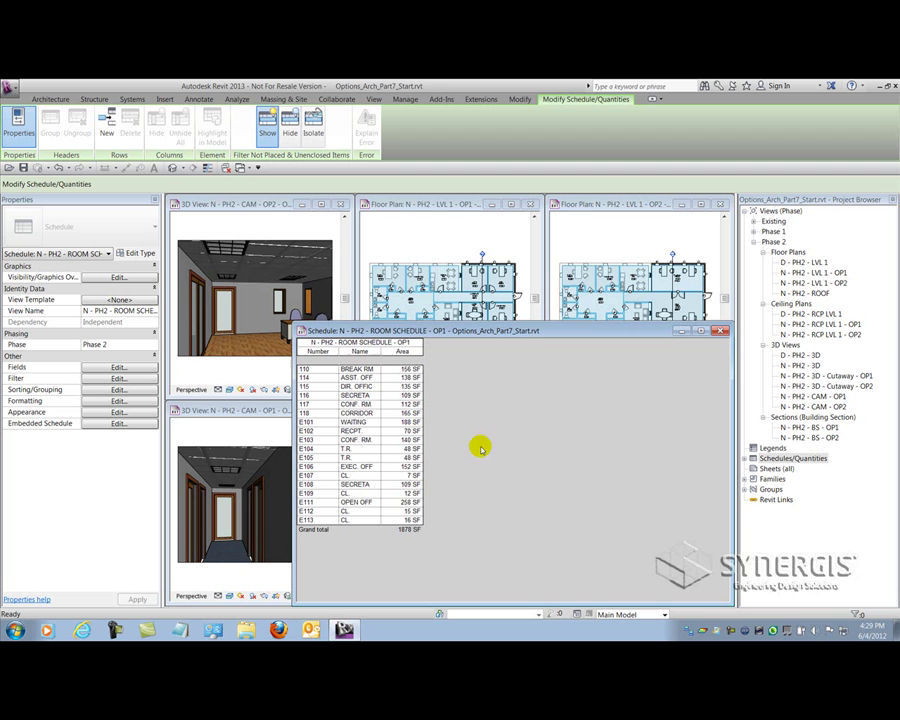
Keep the OP1 schedule on Phase 2 and show the 4 Enclosed Offices (primary) option
left_click(150, 344)
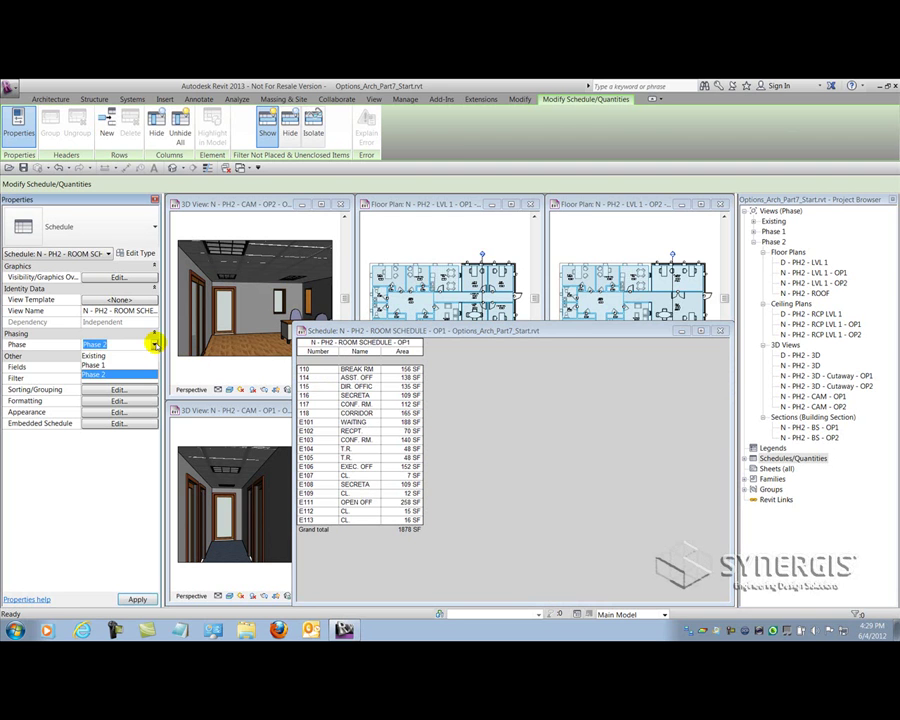
left_click(153, 343)
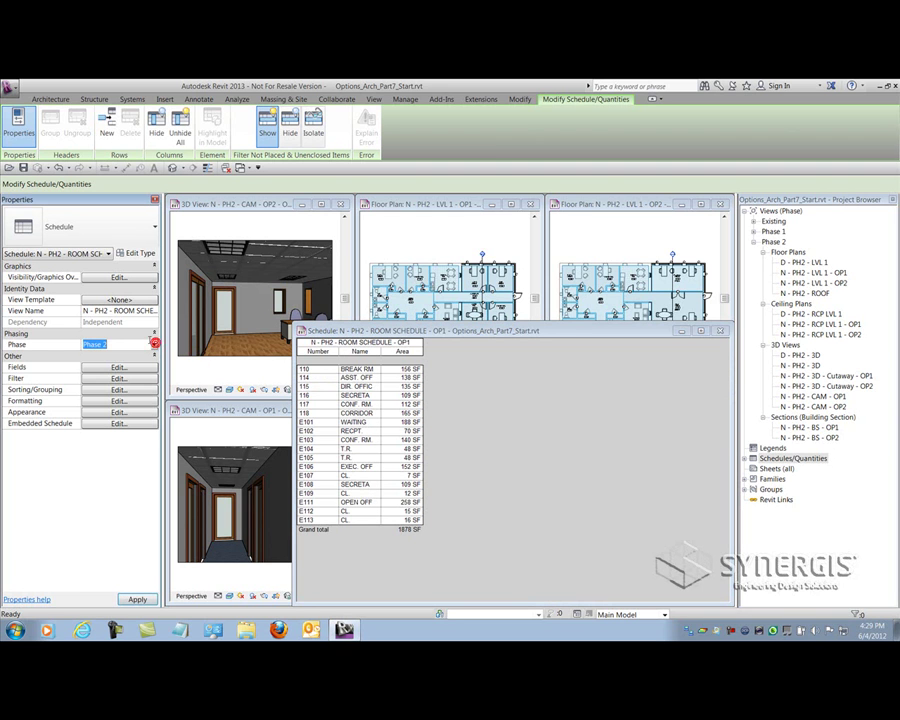
left_click(120, 278)
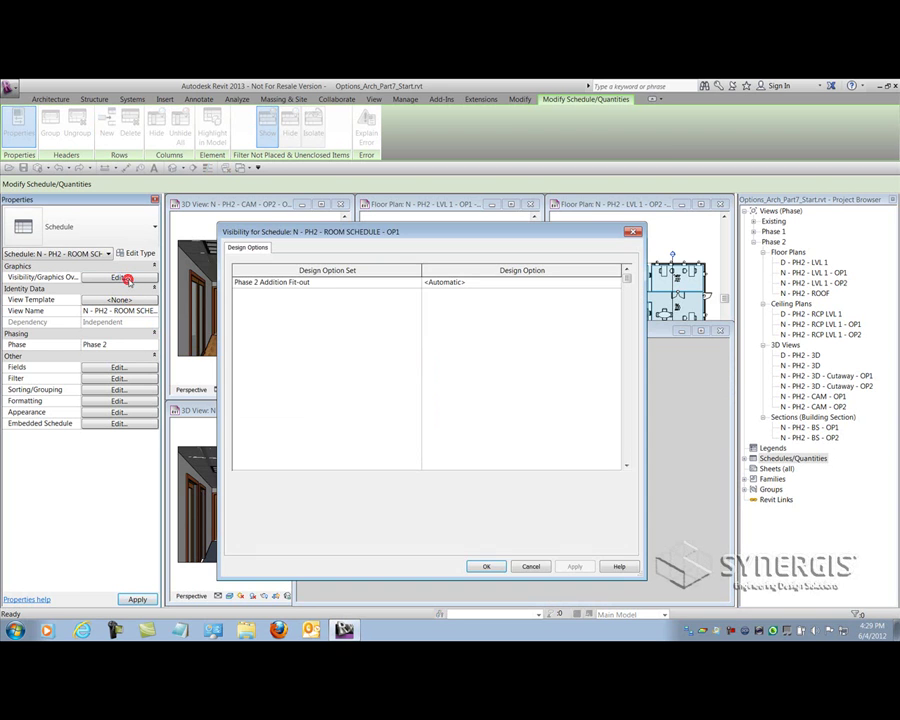
left_click(610, 281)
left_click(617, 282)
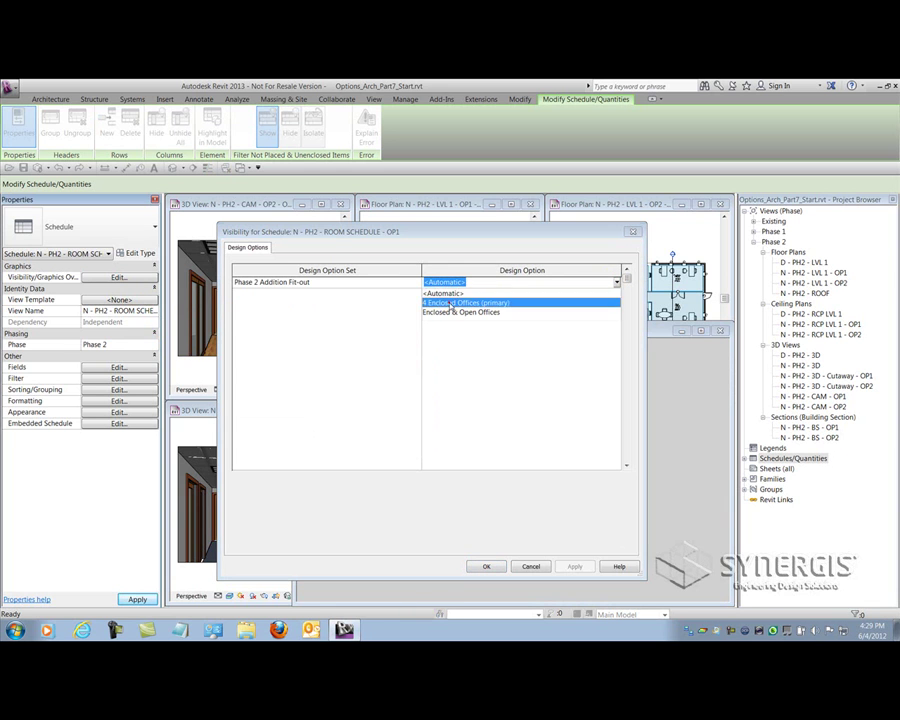
left_click(459, 302)
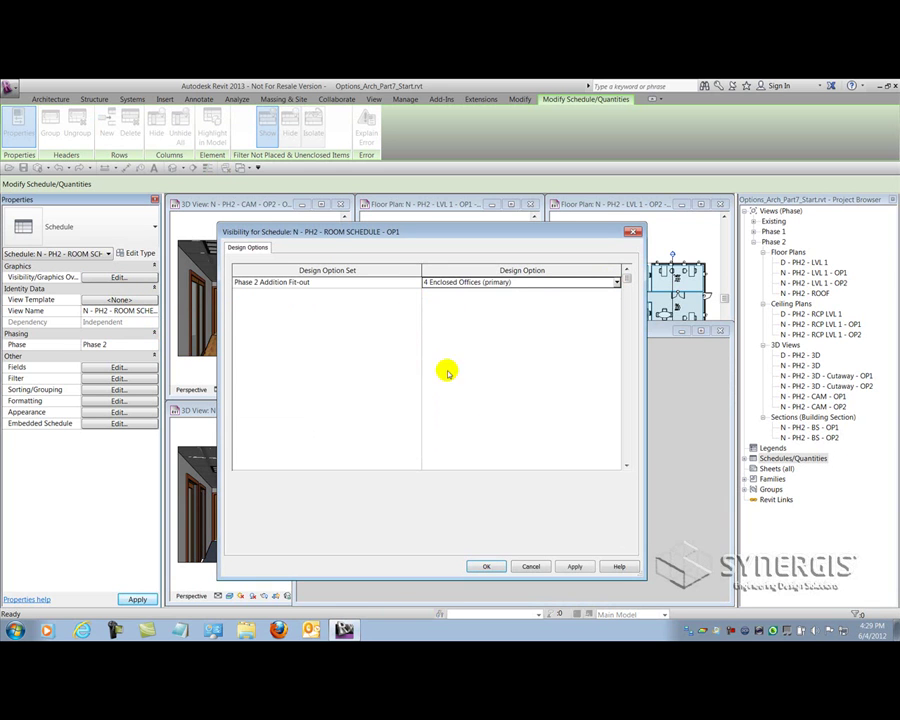
left_click(487, 565)
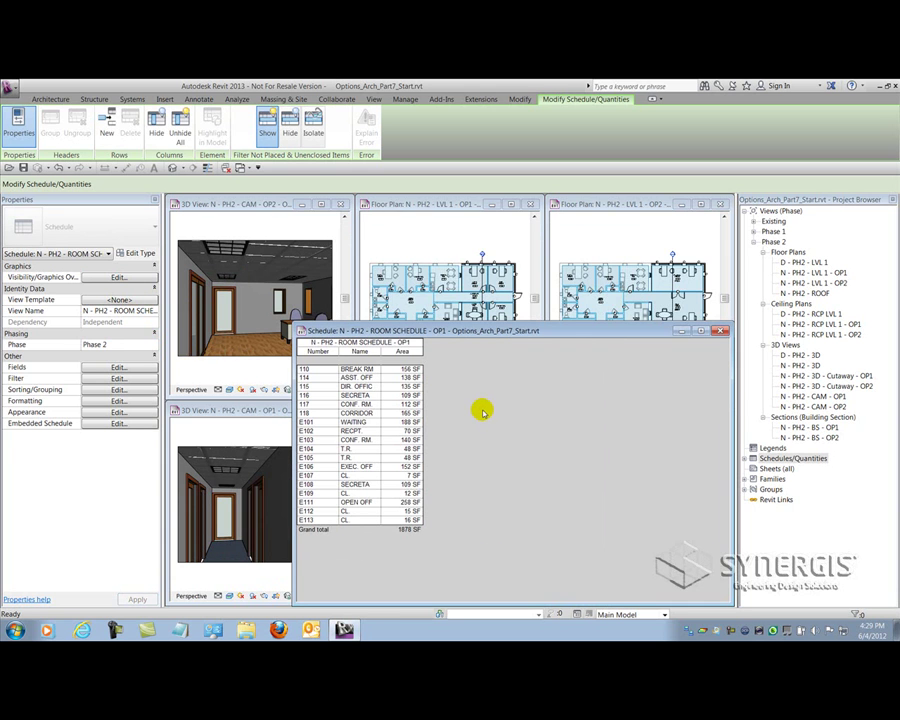
Duplicate the OP1 room schedule and retitle the copy as the OP2 schedule
left_click(752, 458)
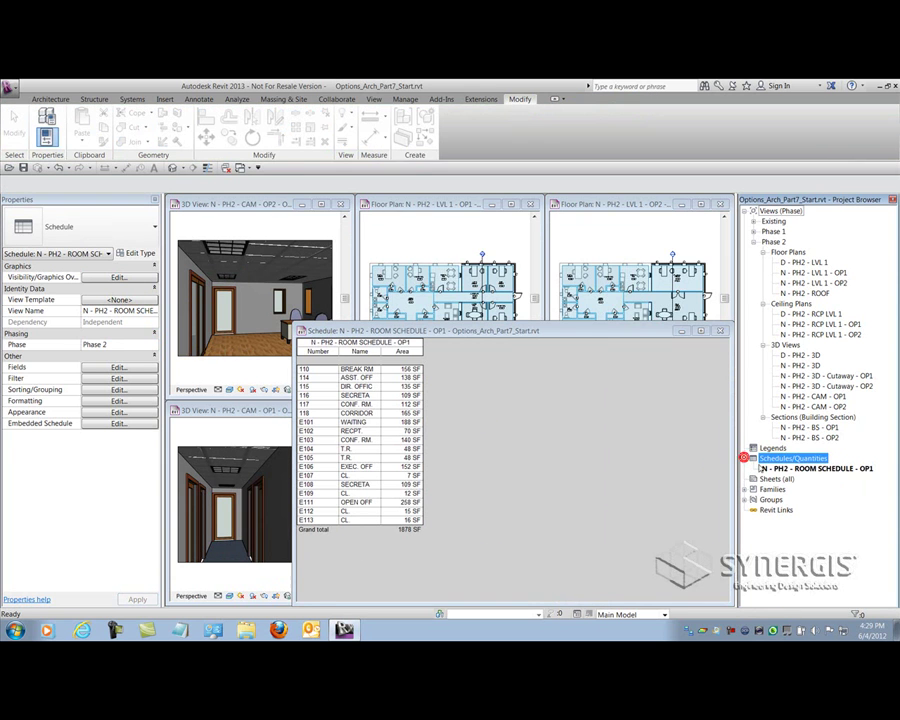
left_click(765, 468)
right_click(765, 468)
mouse_move(790, 337)
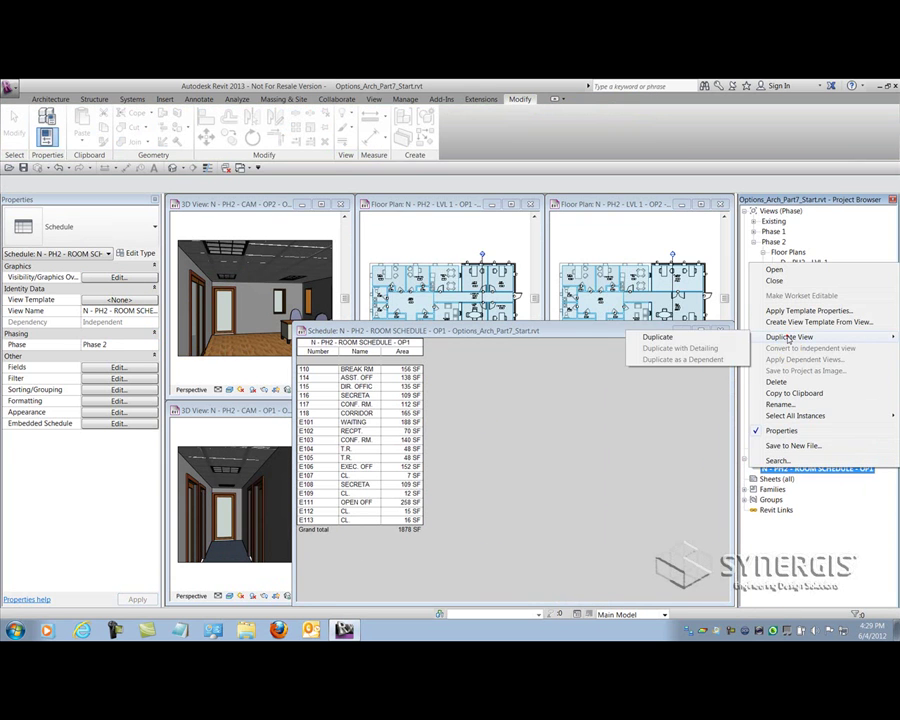
left_click(655, 337)
left_click(269, 216)
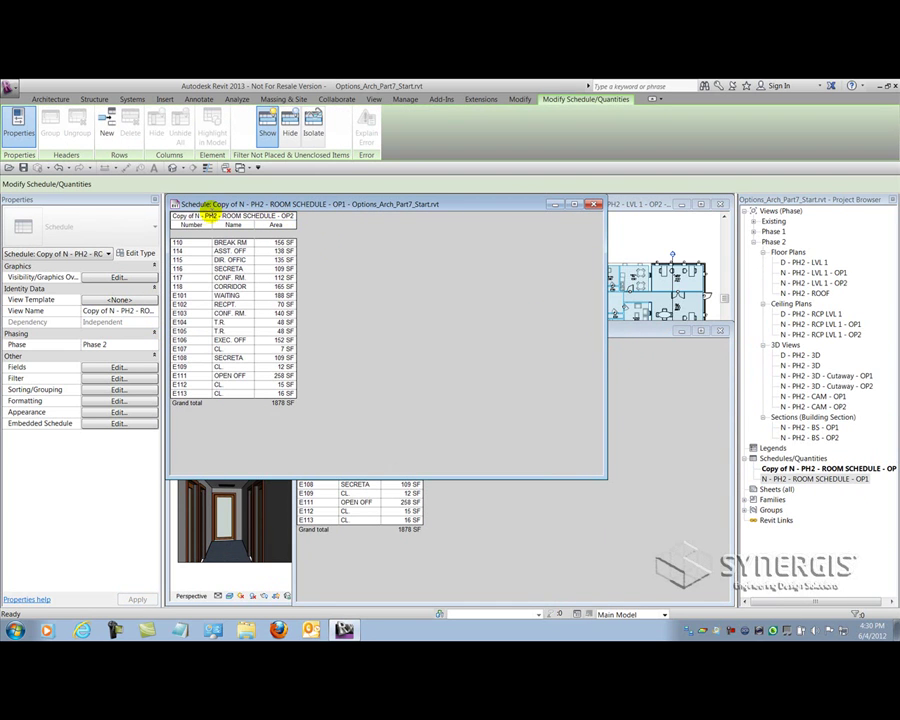
key("Delete")
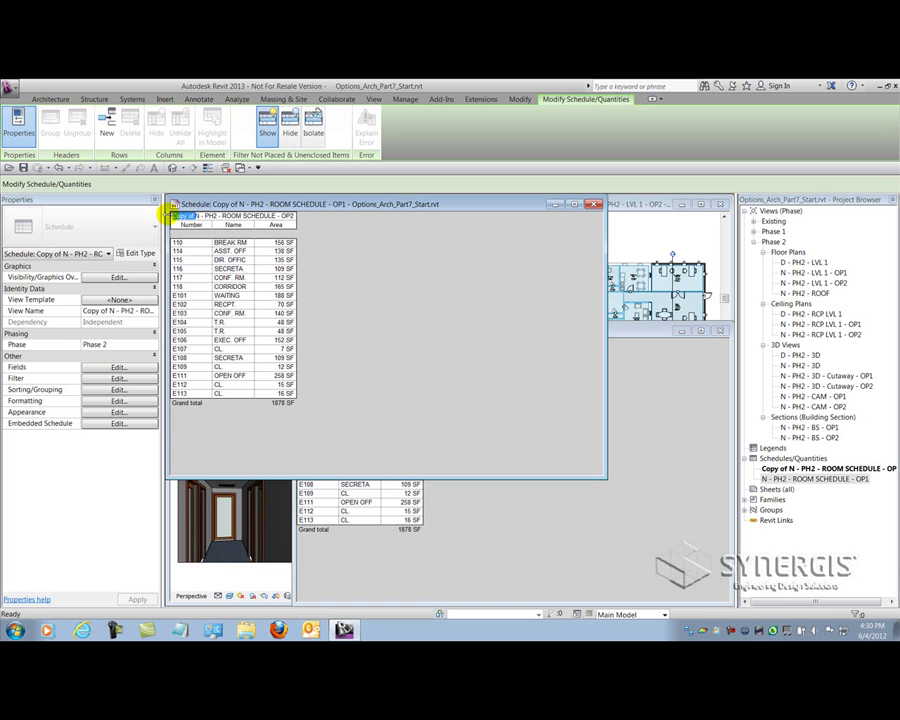
Set the OP2 schedule's design option to Enclosed & Open Offices and widen its Name column
left_click(118, 278)
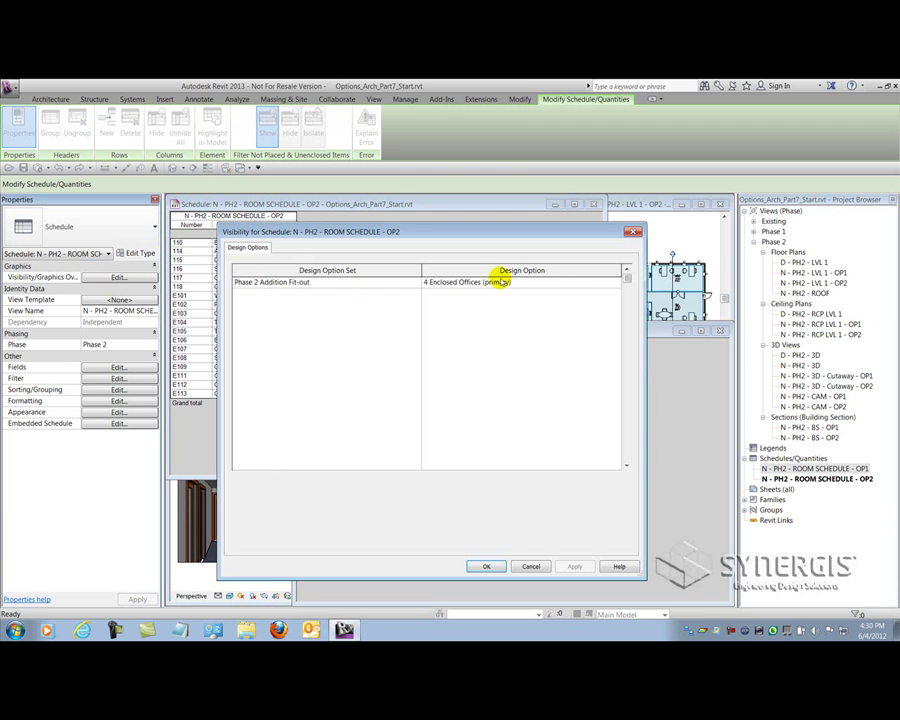
left_click(617, 281)
left_click(460, 312)
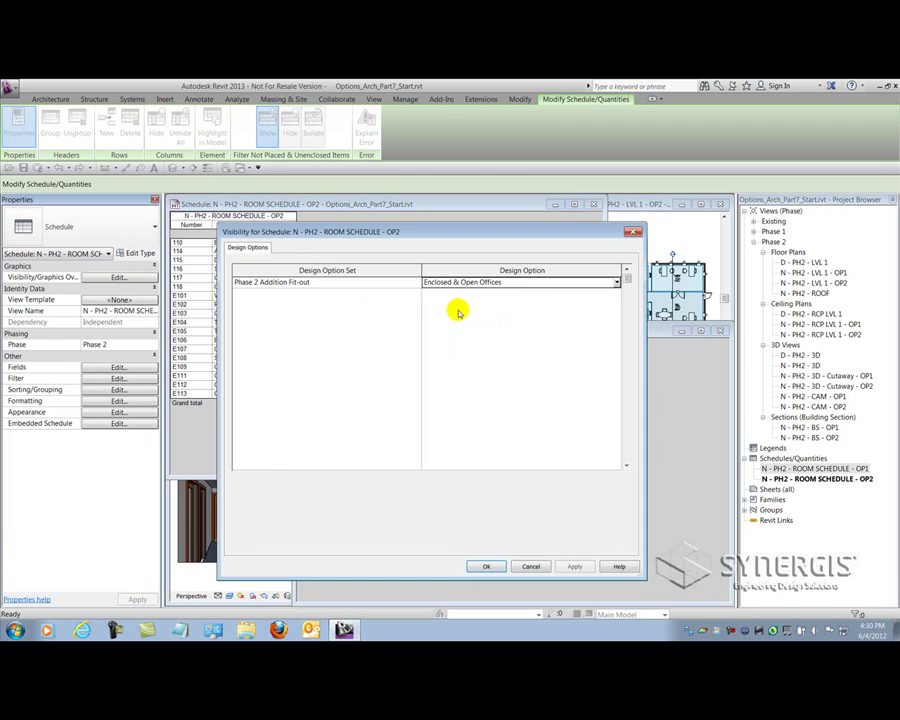
left_click(486, 566)
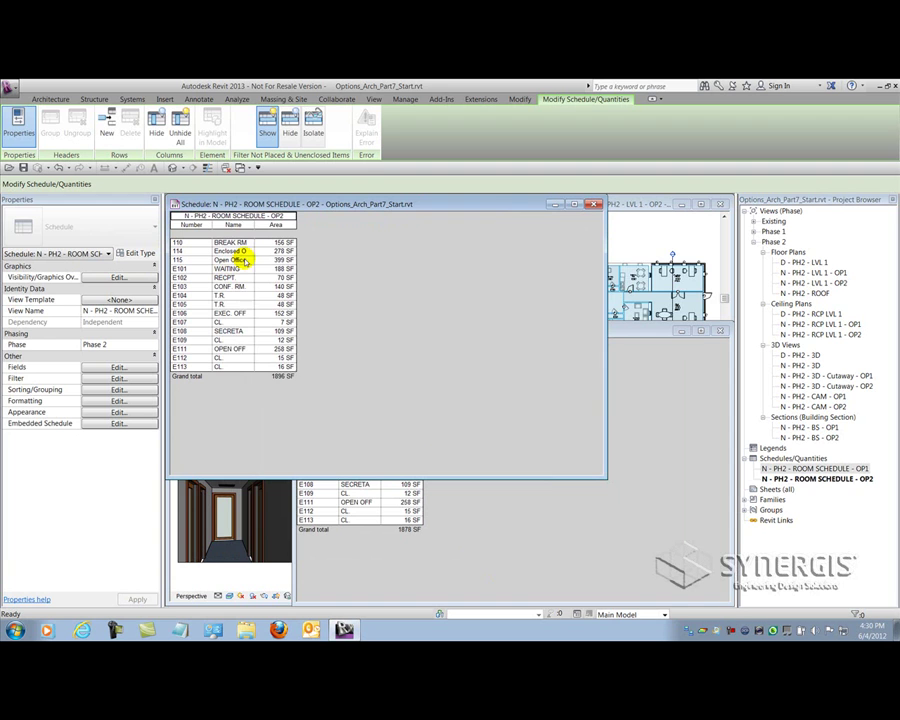
left_click_drag(264, 224, 280, 224)
left_click(452, 541)
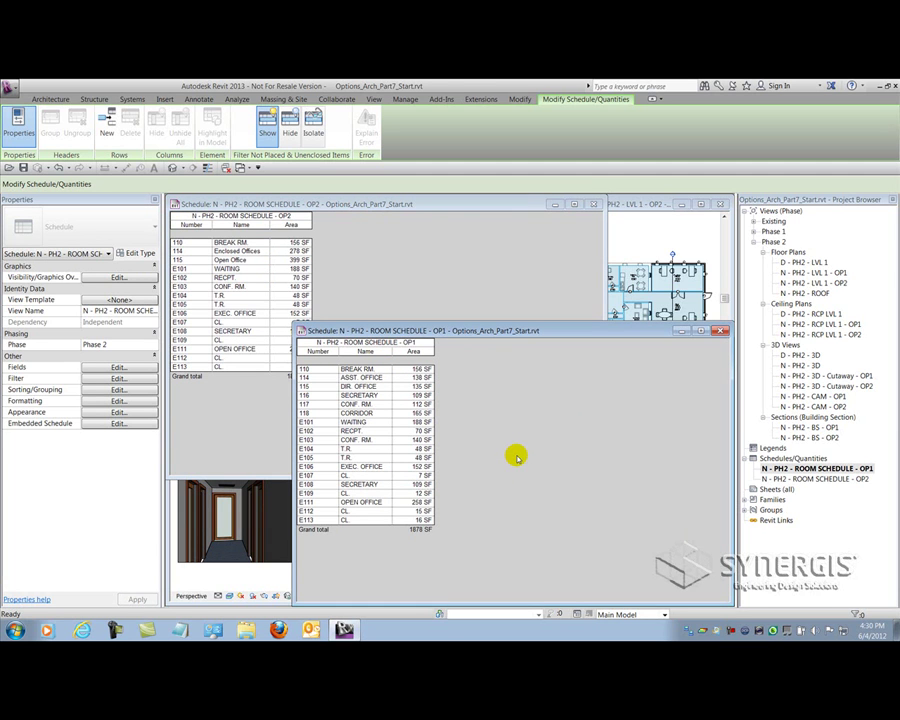
Tile all open views with WT and zoom each to fit with ZA
left_click(655, 232)
key("w")
key("t")
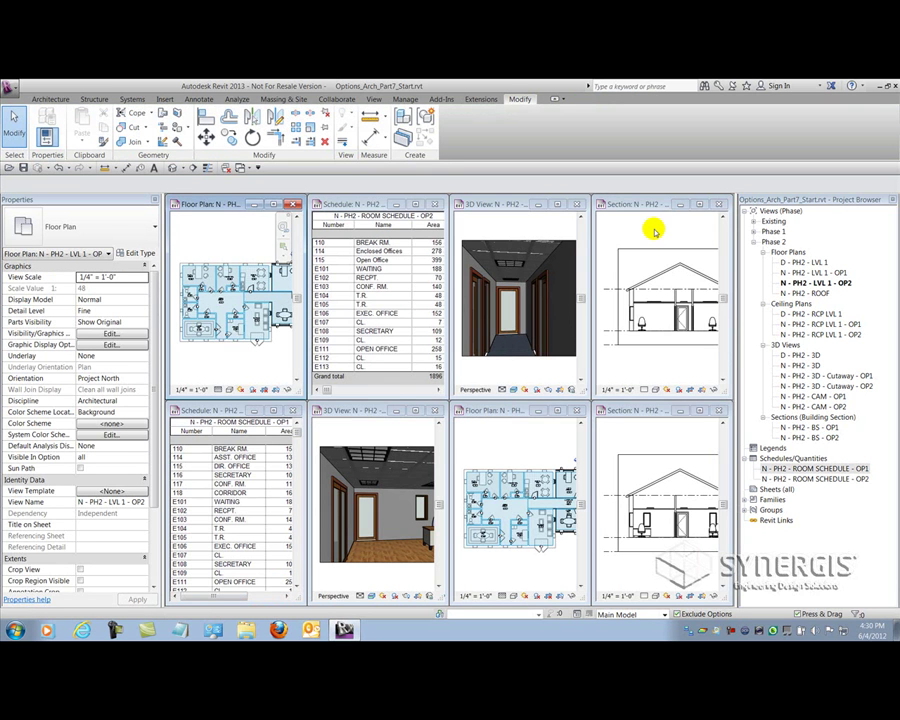
left_click(608, 236)
key("z")
key("a")
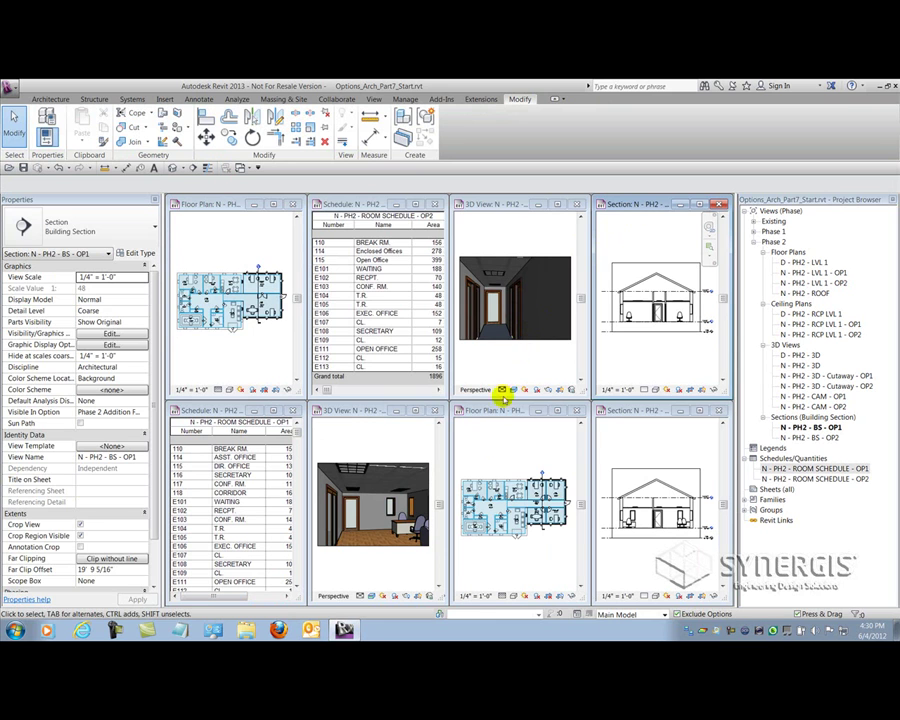
Create a new sheet A101 with the E1 30 x 42 Horizontal titleblock
left_click(775, 489)
right_click(765, 490)
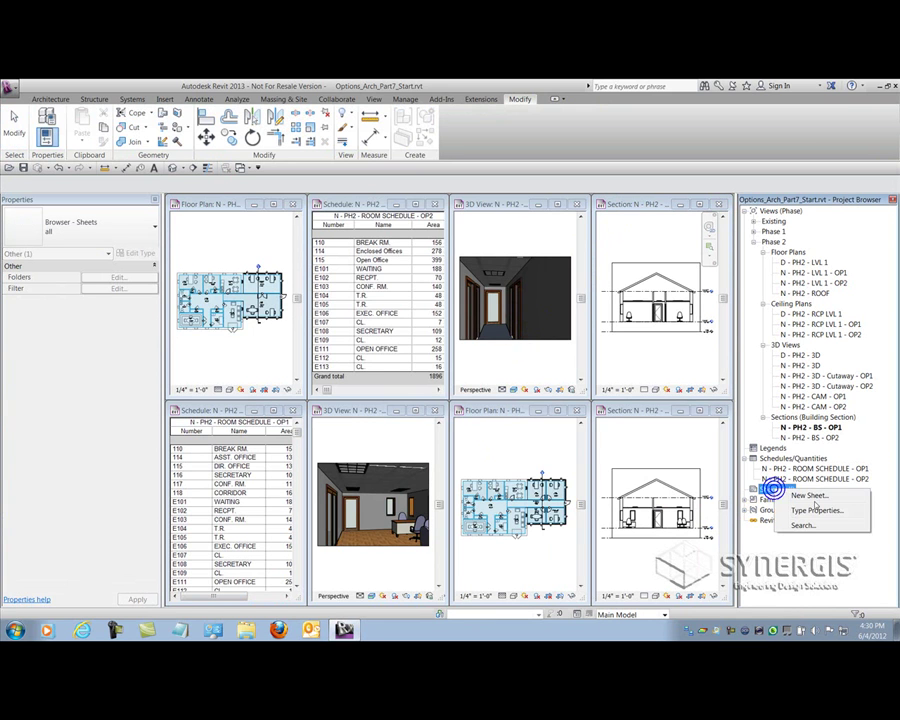
left_click(772, 497)
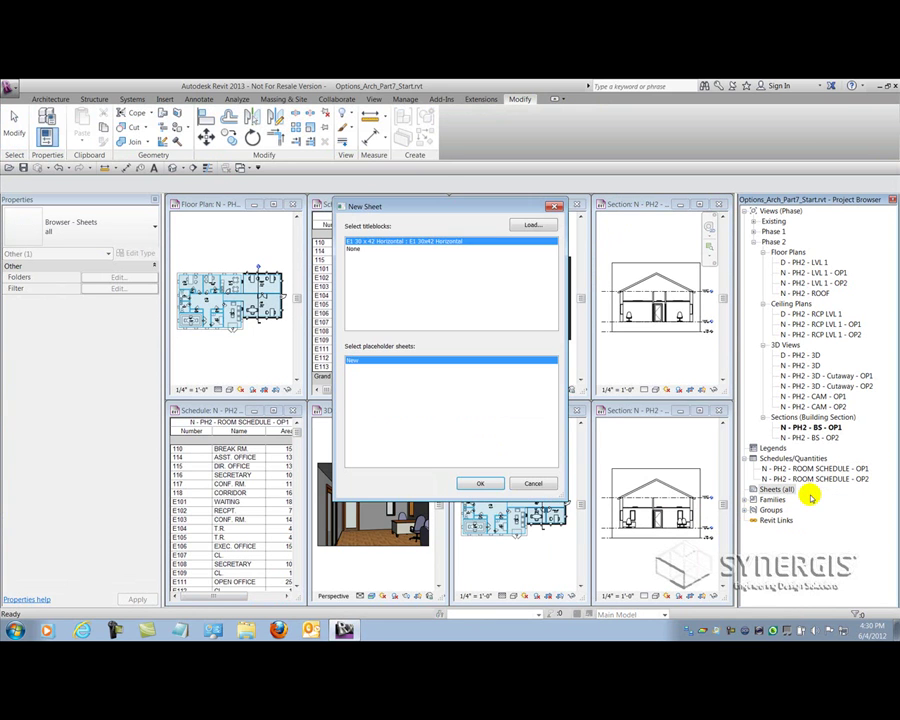
left_click(485, 483)
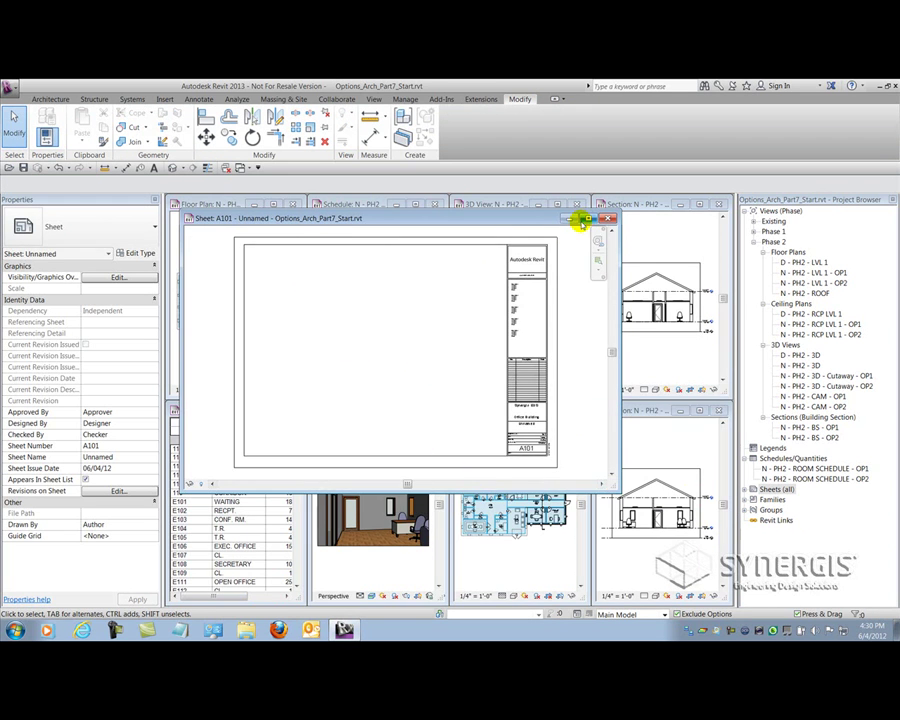
Maximize sheet A101 and place the N - PH2 - LVL 1 - OP1 plan at its top left
left_click(587, 218)
scroll(413, 347, "up", 4)
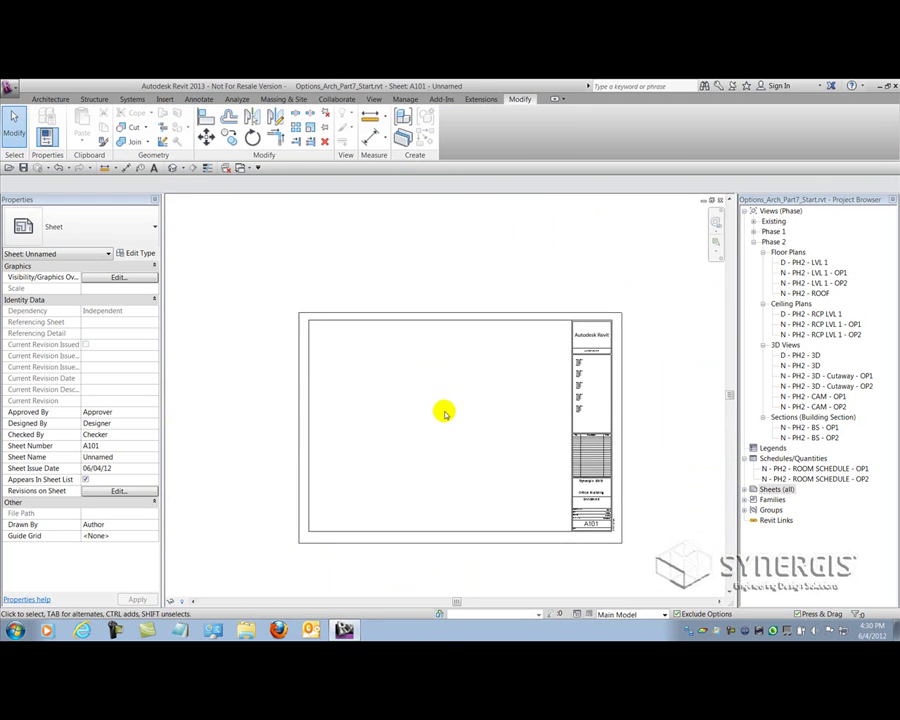
middle_click_drag(451, 381, 458, 386)
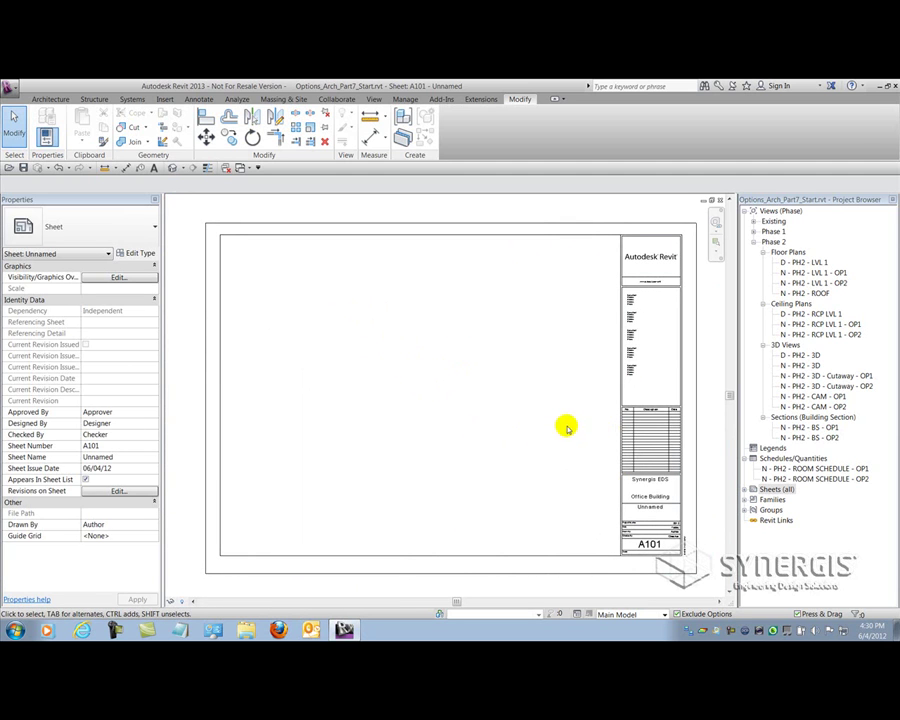
left_click(792, 272)
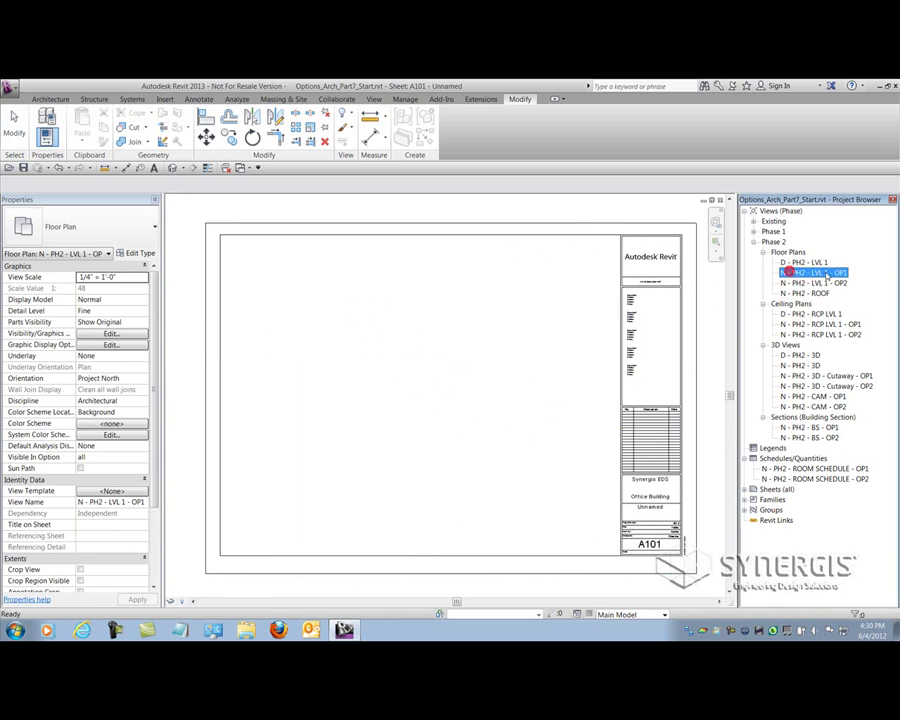
left_click_drag(447, 296, 432, 295)
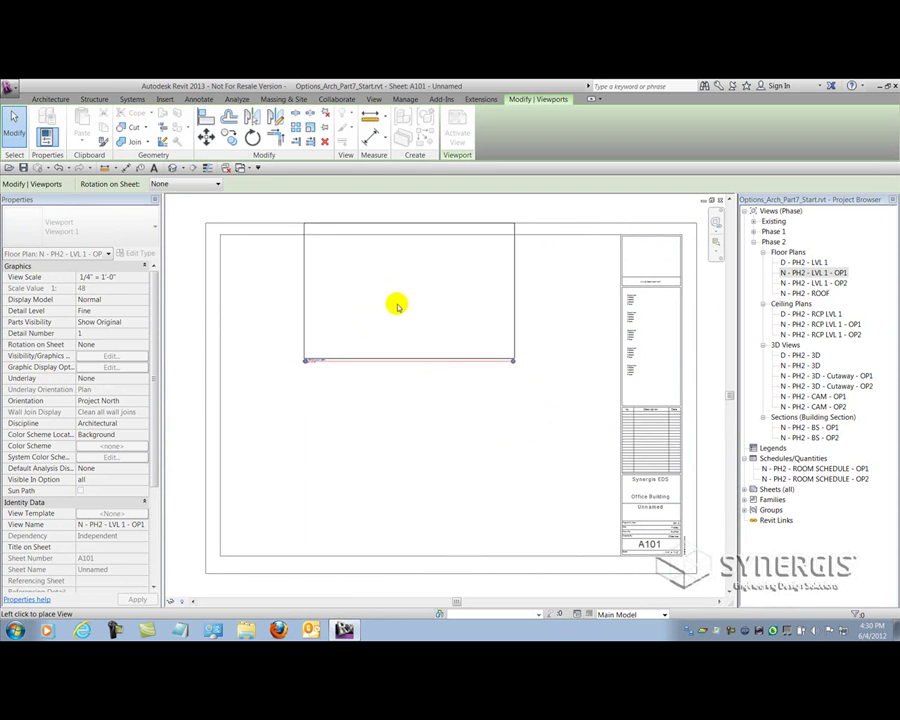
left_click(326, 305)
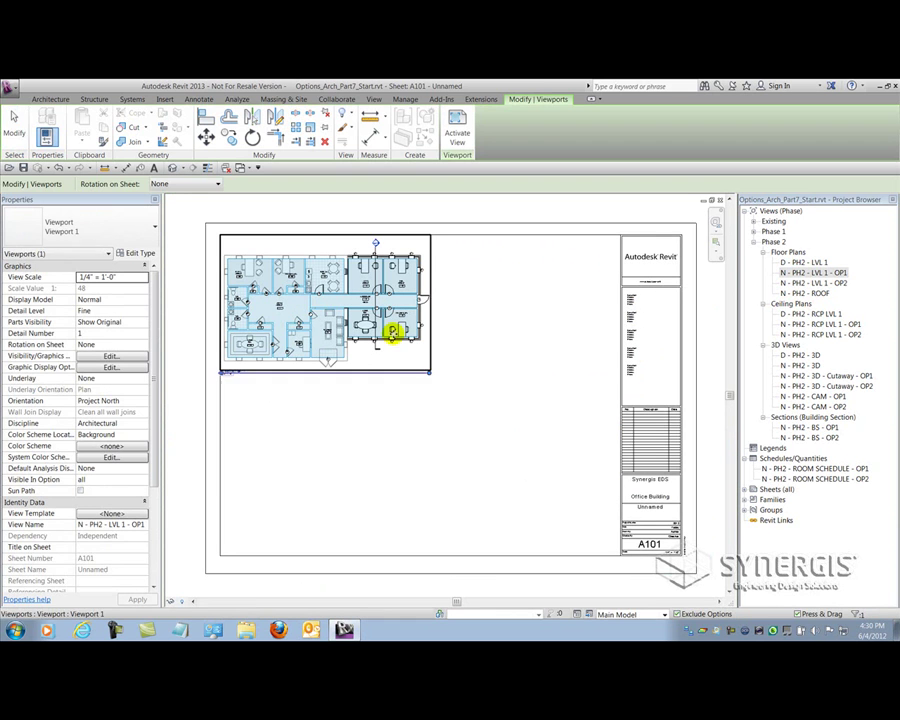
Place the N - PH2 - LVL 1 - OP2 plan below the first viewport
left_click(837, 286)
left_click_drag(836, 288, 814, 286)
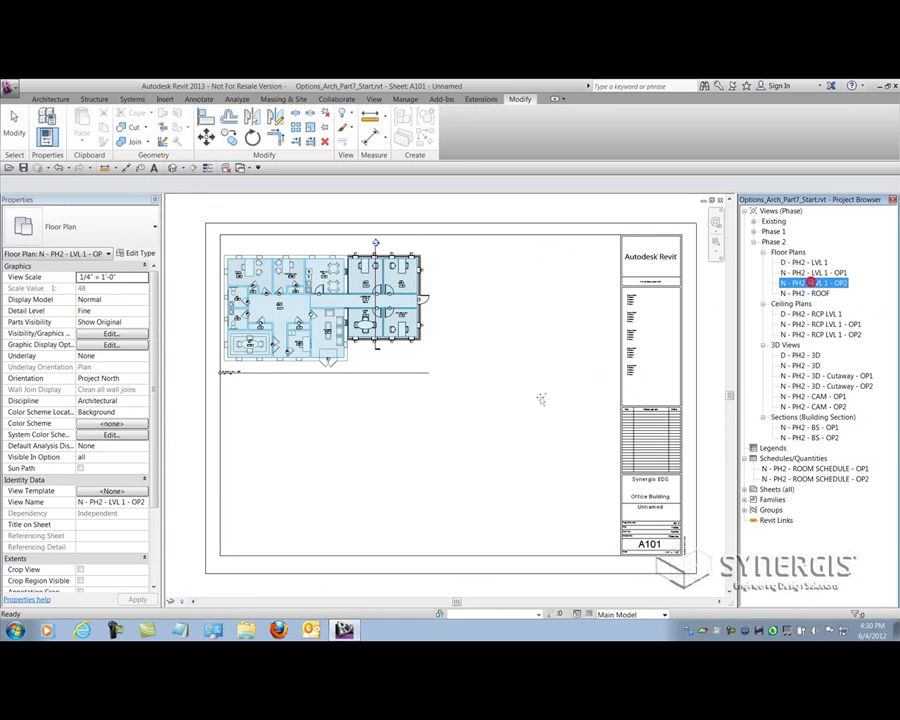
left_click_drag(540, 399, 452, 416)
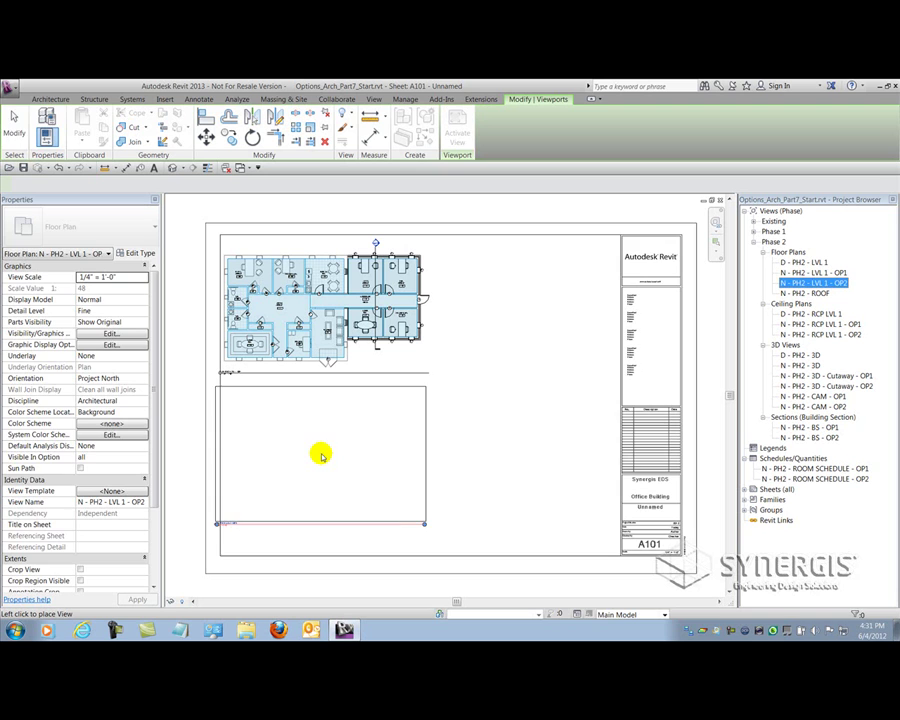
left_click(321, 455)
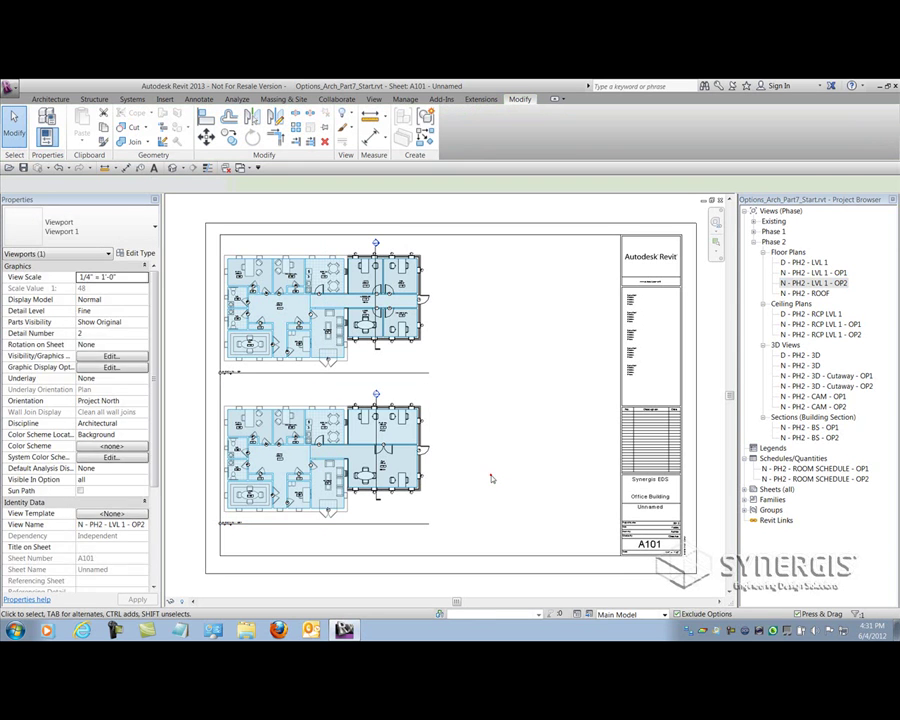
left_click(491, 479)
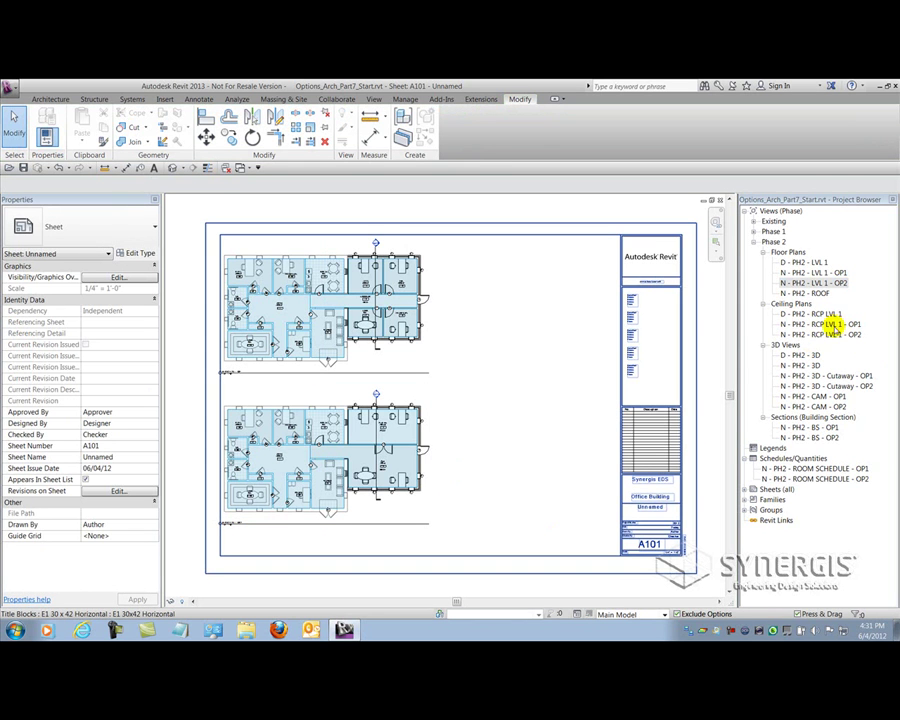
Set the OP1 and OP2 3D cutaway views to a 1/4" = 1'-0" view scale
left_click(812, 375)
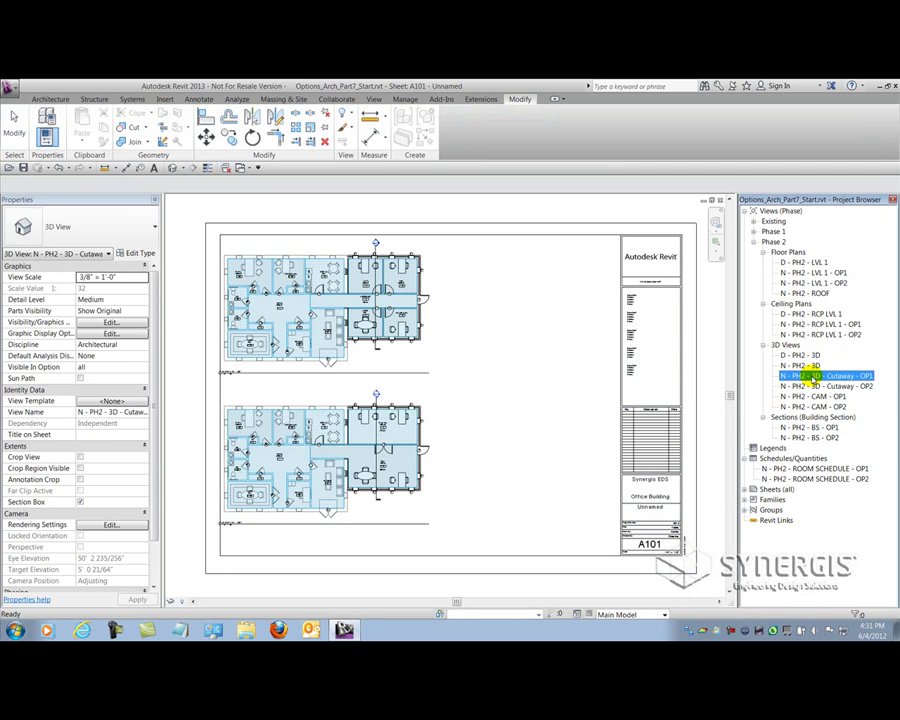
left_click_drag(812, 376, 546, 317)
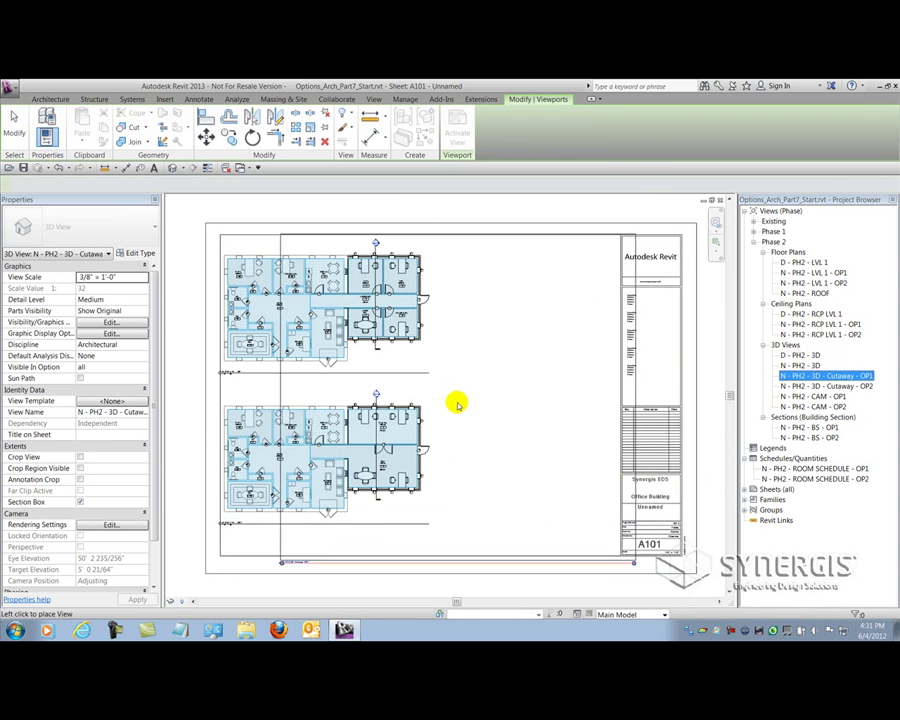
key("Escape")
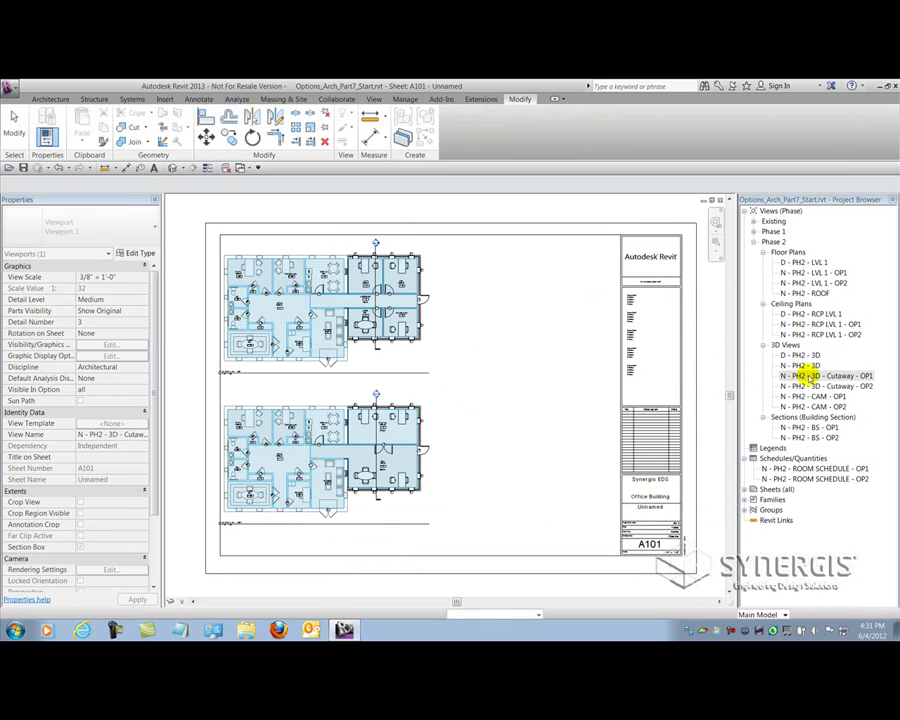
left_click(144, 277)
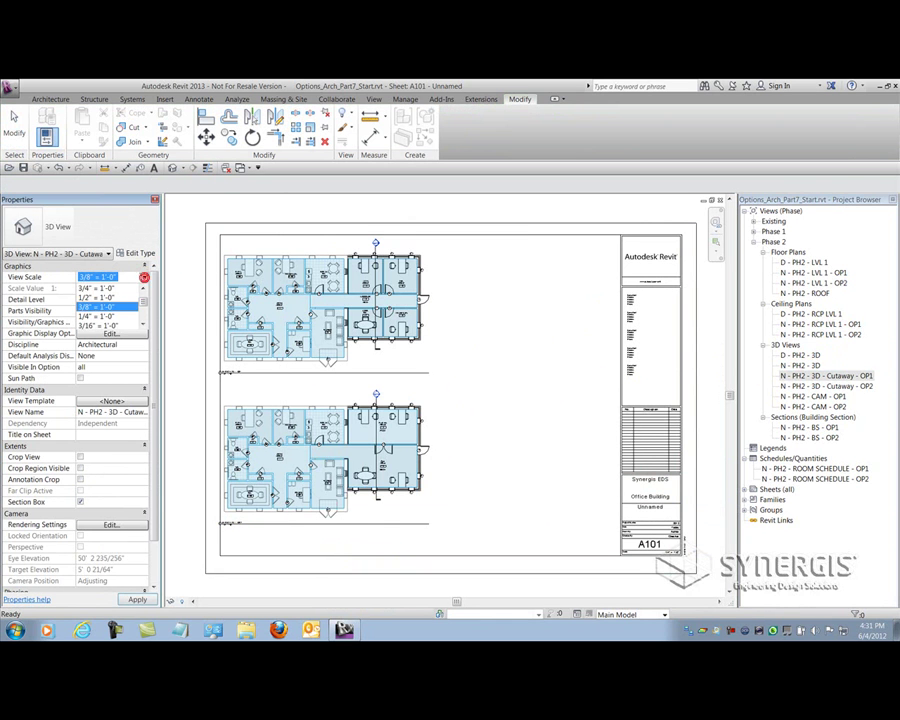
left_click(85, 307)
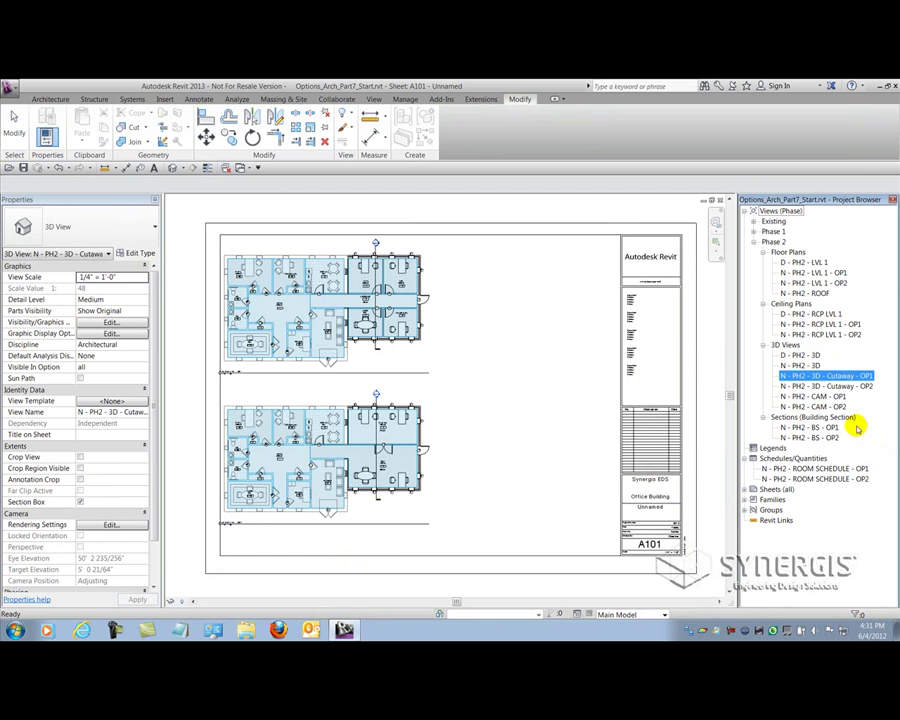
left_click(843, 387)
left_click(144, 277)
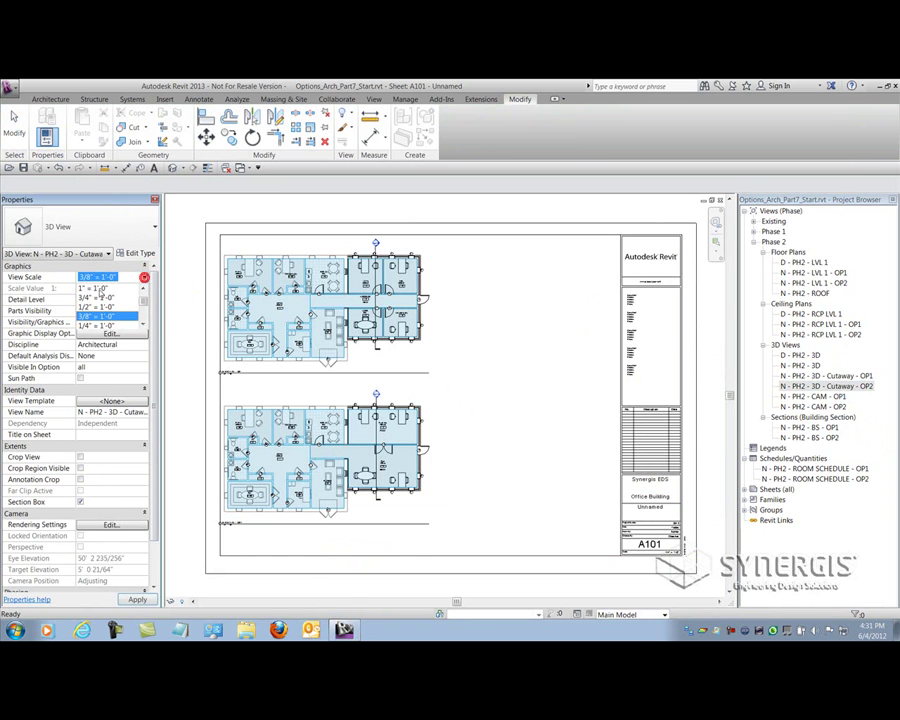
left_click(95, 297)
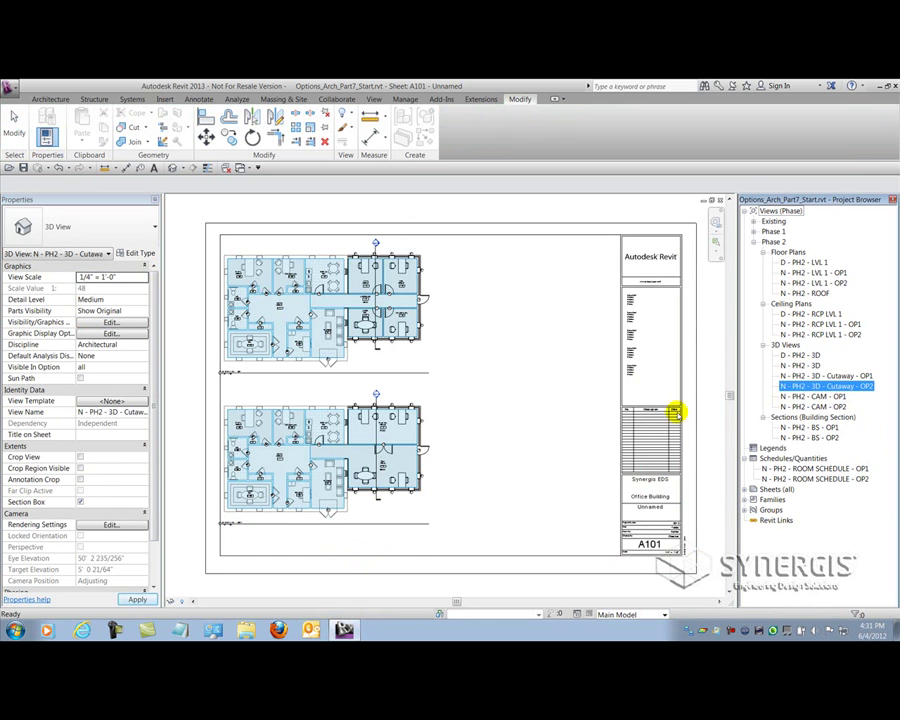
Place the OP1 cutaway at the sheet's upper right, rescale it to 3/16" = 1'-0", and reposition it
left_click(815, 376)
left_click_drag(608, 360, 526, 326)
left_click(513, 328)
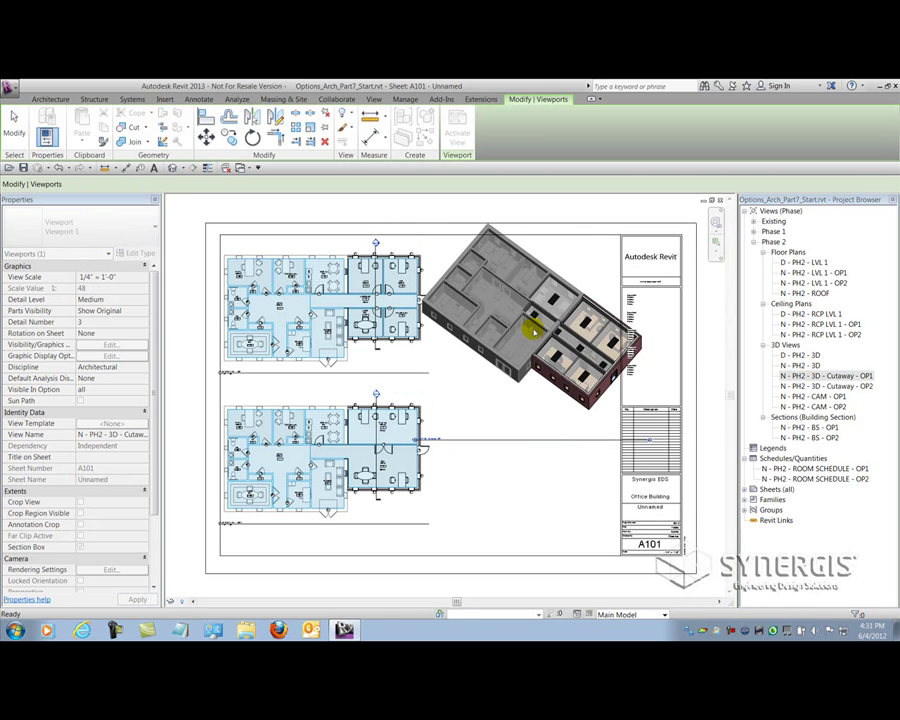
key("Escape")
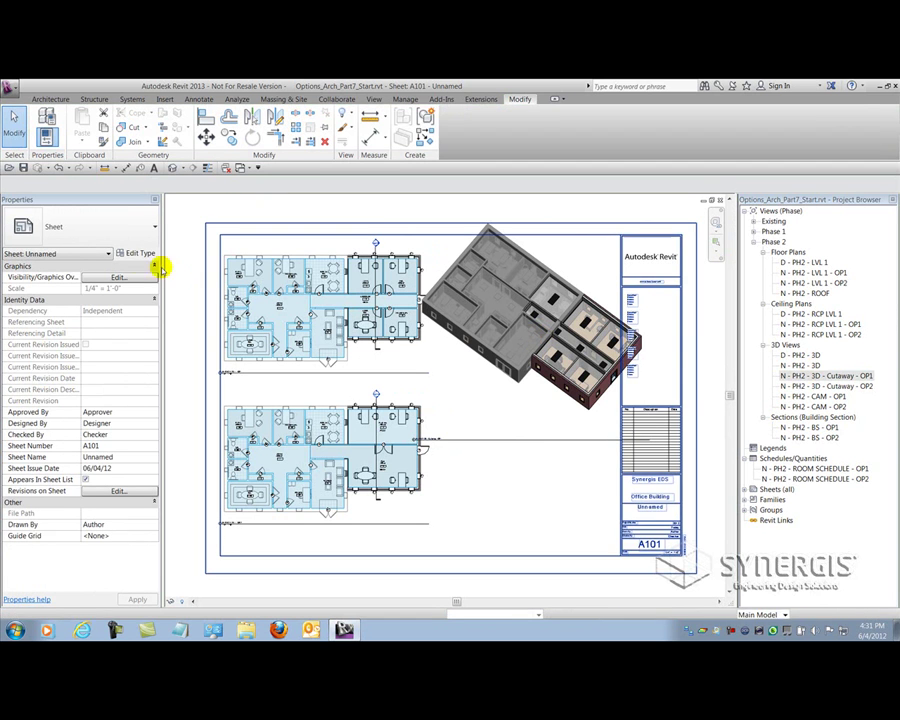
left_click(477, 316)
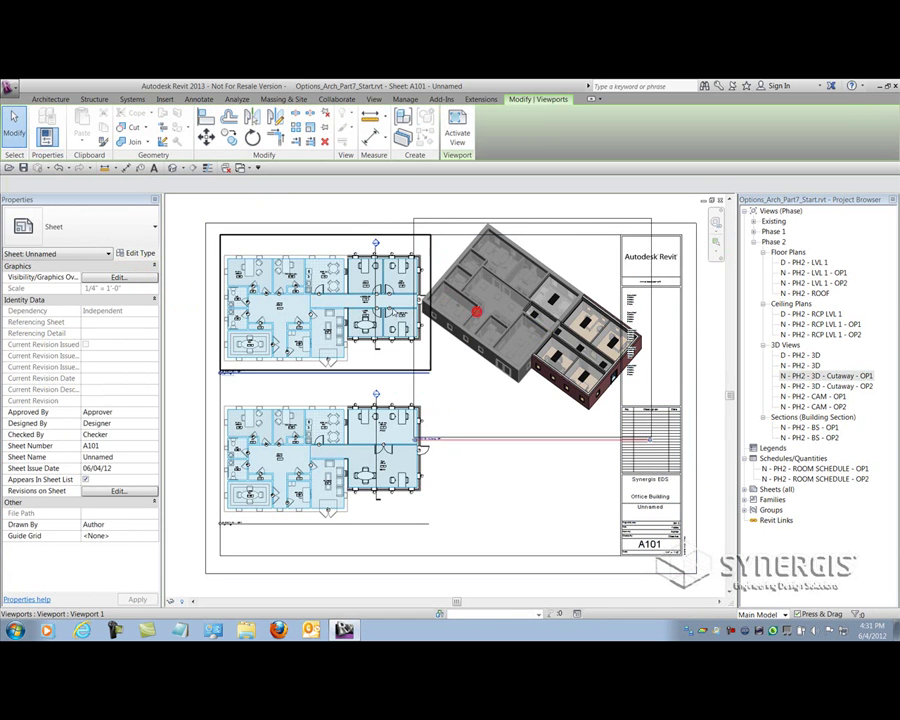
key("Escape")
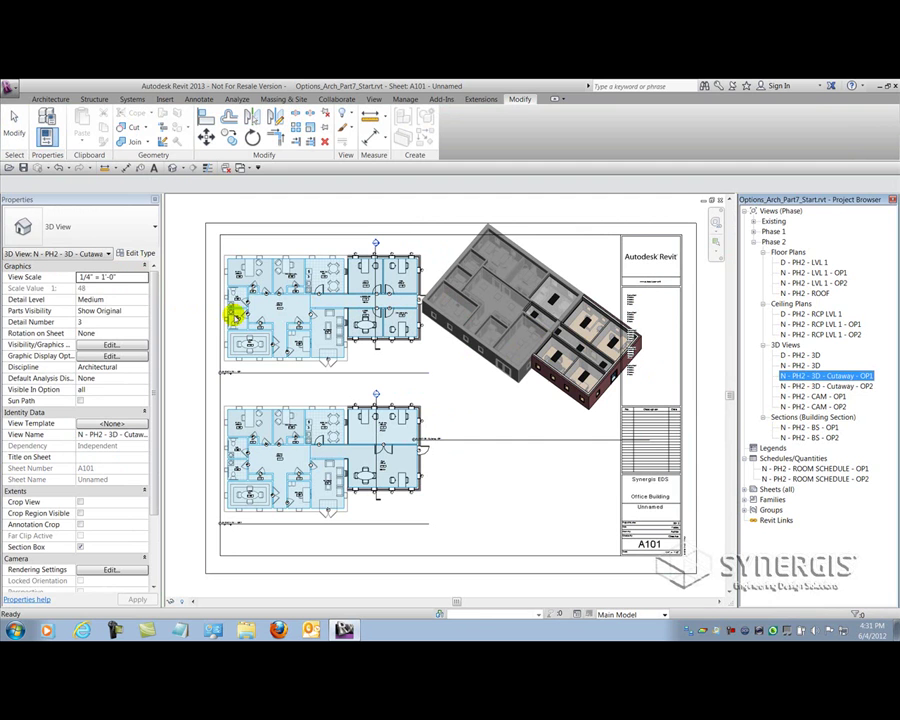
left_click(143, 277)
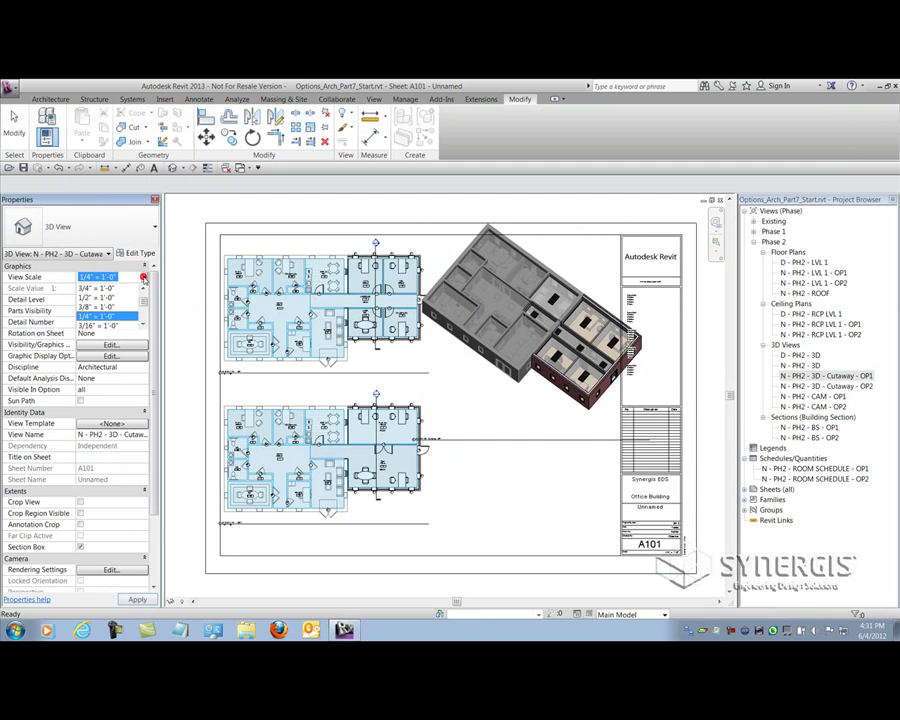
left_click(93, 326)
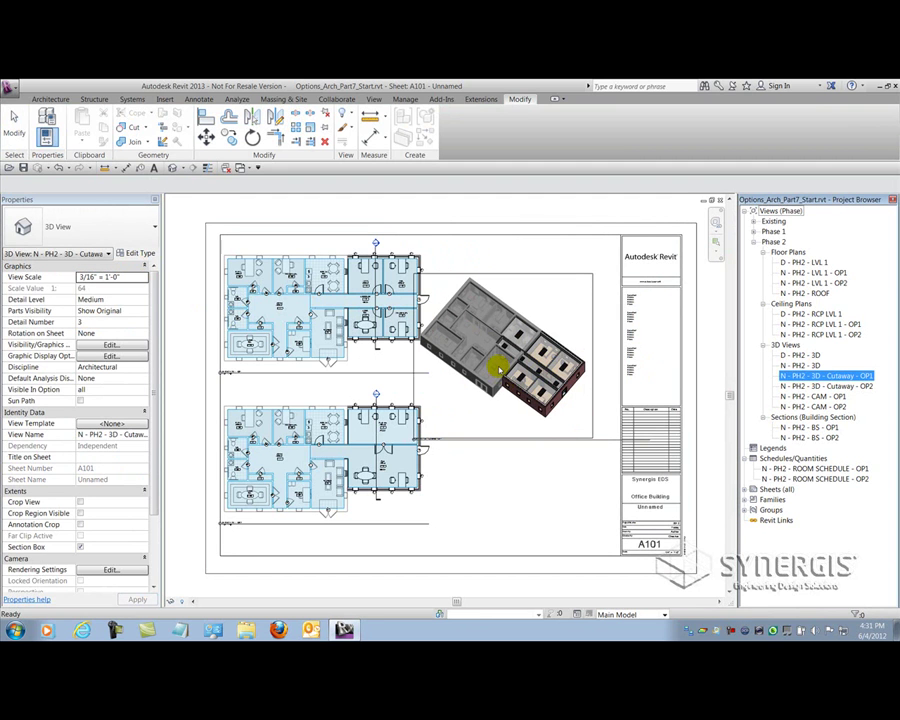
double_click(480, 408)
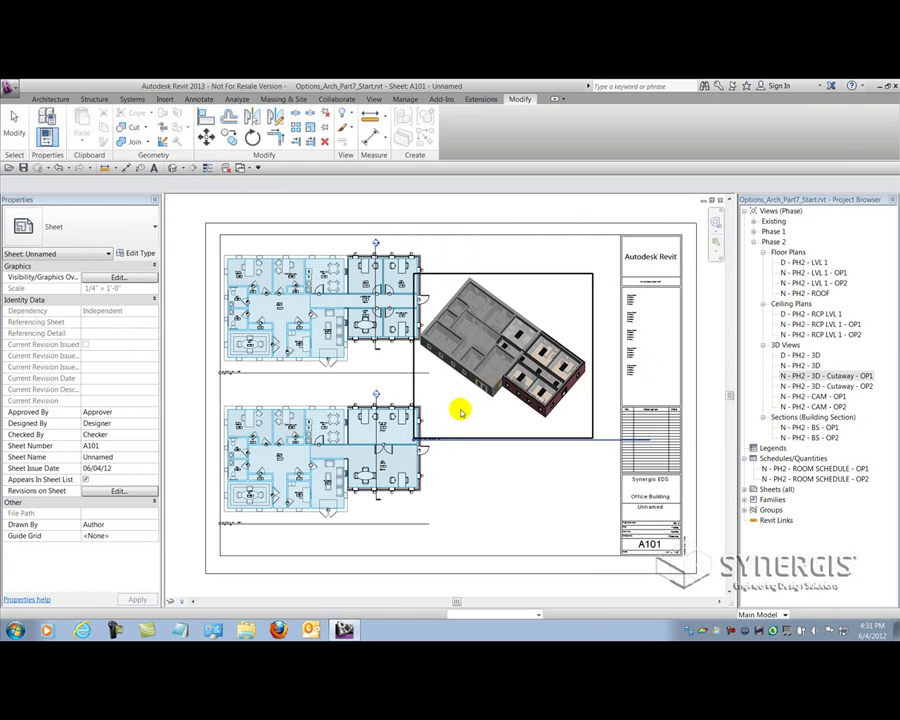
left_click(567, 415)
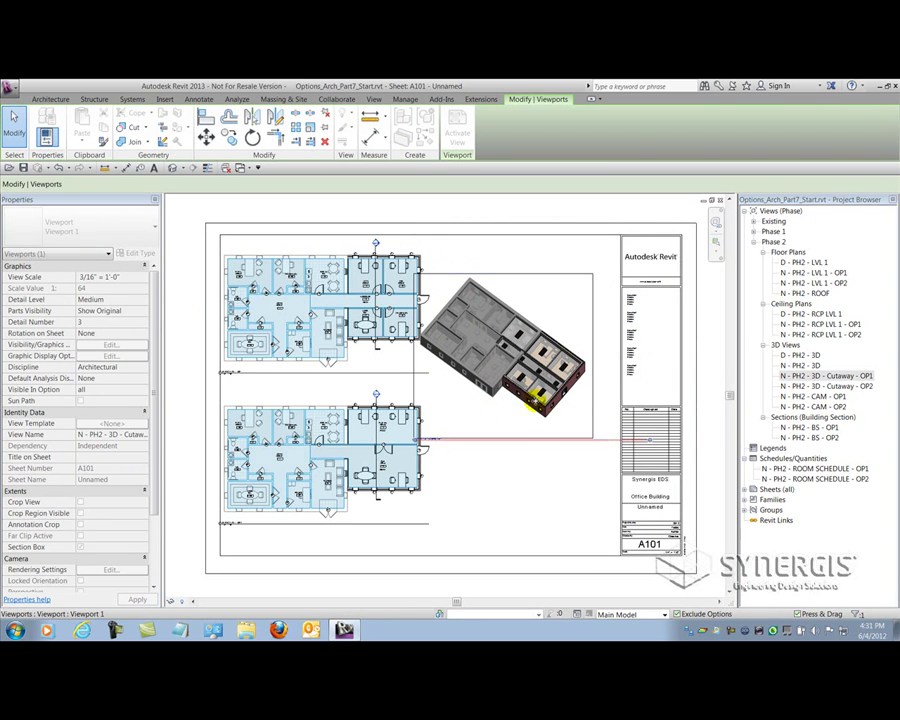
left_click_drag(537, 400, 551, 341)
Set the OP2 cutaway to 3/16" = 1'-0" and place it below the OP1 cutaway
left_click(815, 387)
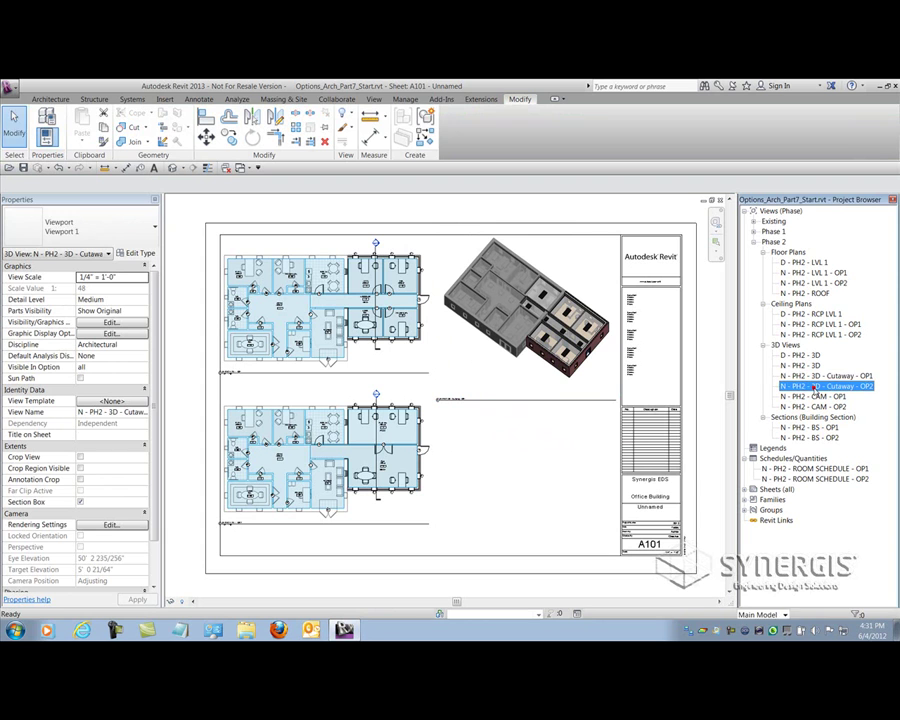
left_click_drag(815, 387, 608, 333)
left_click(145, 276)
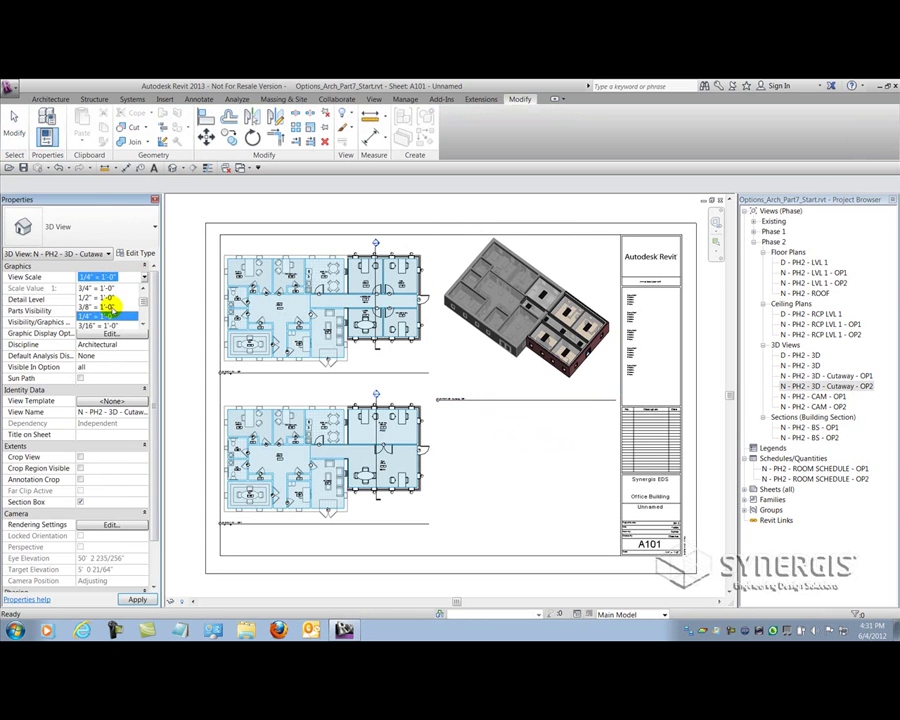
left_click(89, 299)
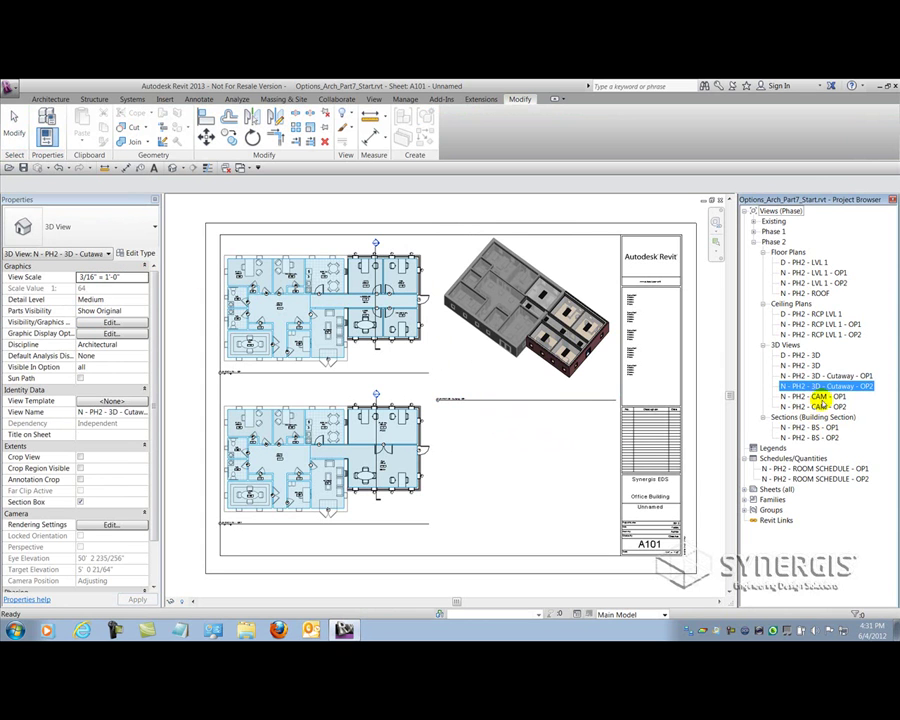
left_click_drag(545, 467, 532, 462)
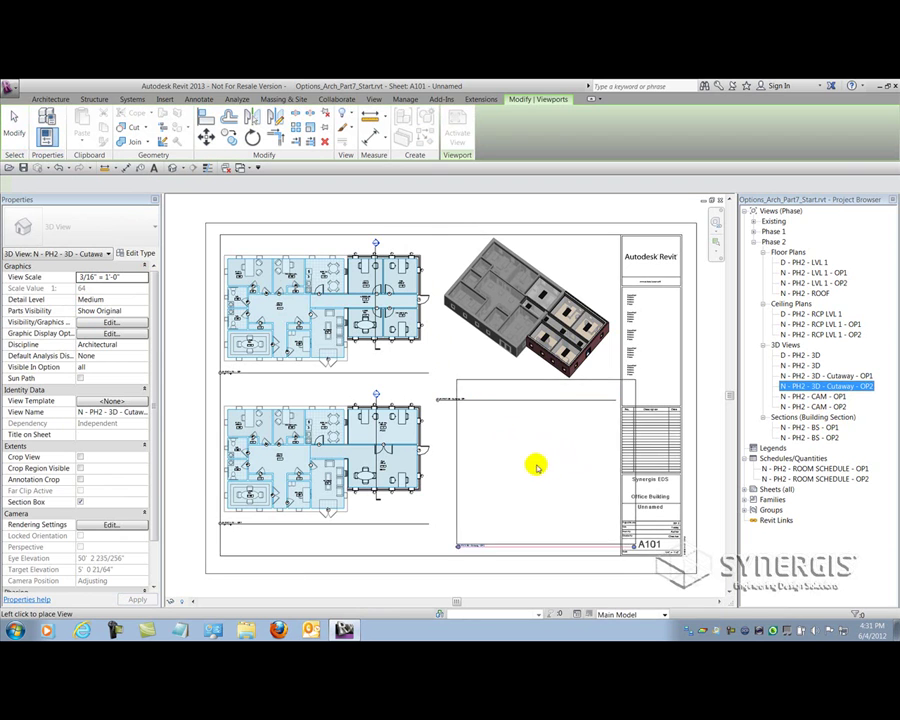
left_click(525, 468)
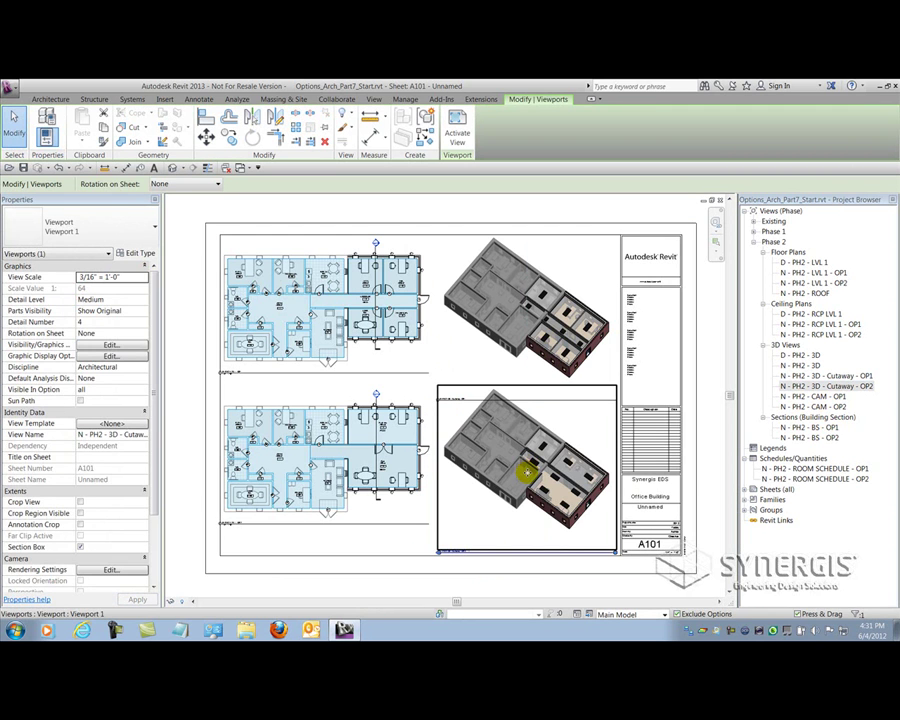
Align both cutaway viewports with the floor plans and select the lower cutaway's title
key("Down")
key("Down")
key("Down")
key("Down")
key("Down")
key("Down")
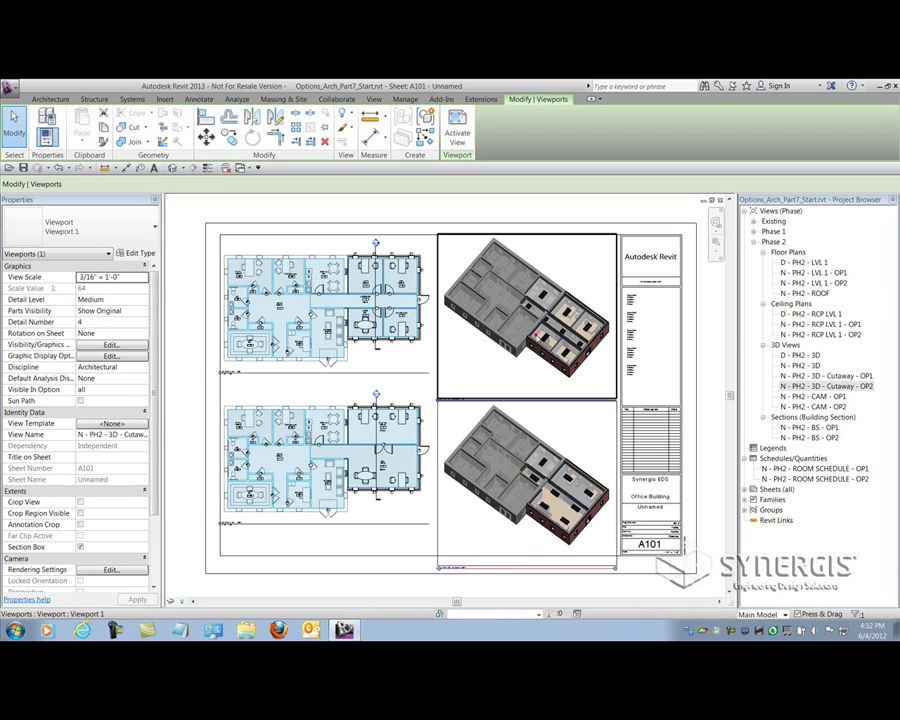
left_click_drag(546, 480, 524, 322)
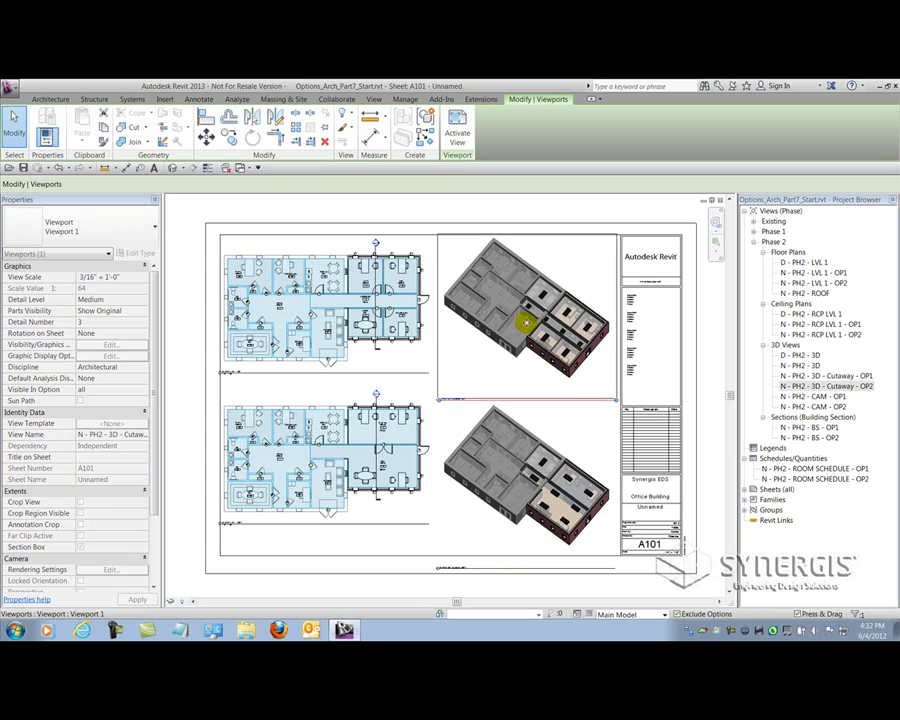
left_click(522, 322)
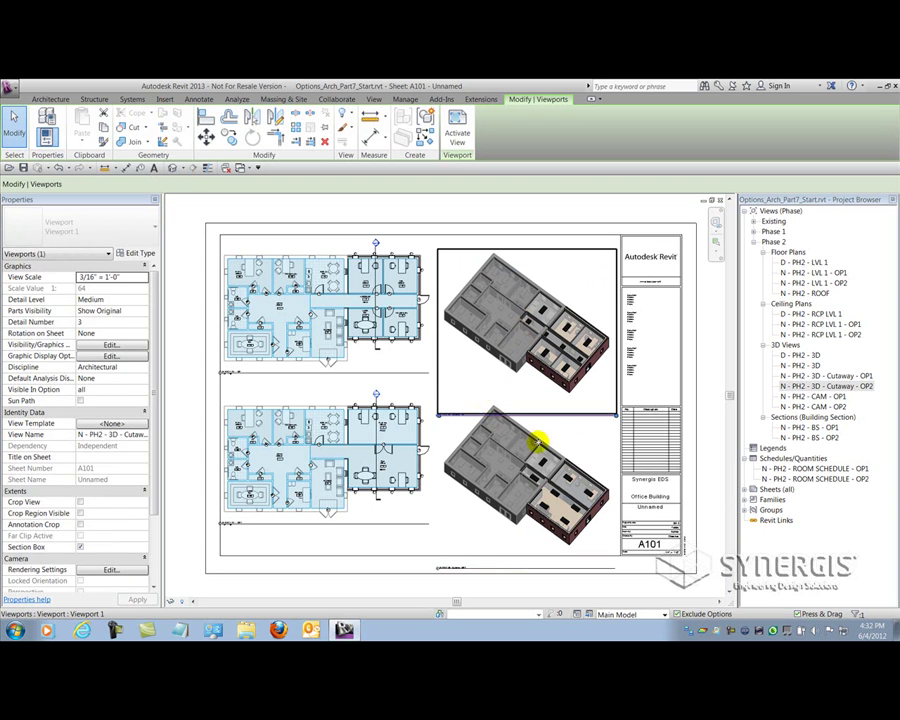
left_click(553, 428)
mouse_move(558, 416)
left_mouse_down()
mouse_move(613, 415)
mouse_move(516, 413)
mouse_move(528, 410)
mouse_move(476, 376)
mouse_move(546, 424)
left_mouse_up()
left_click(482, 210)
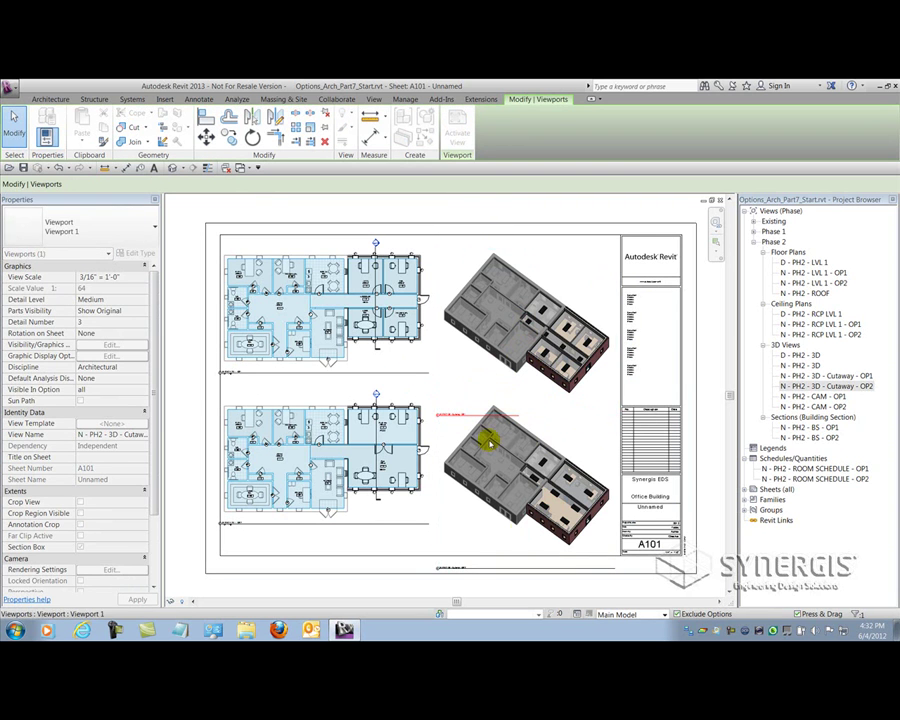
left_click(614, 567)
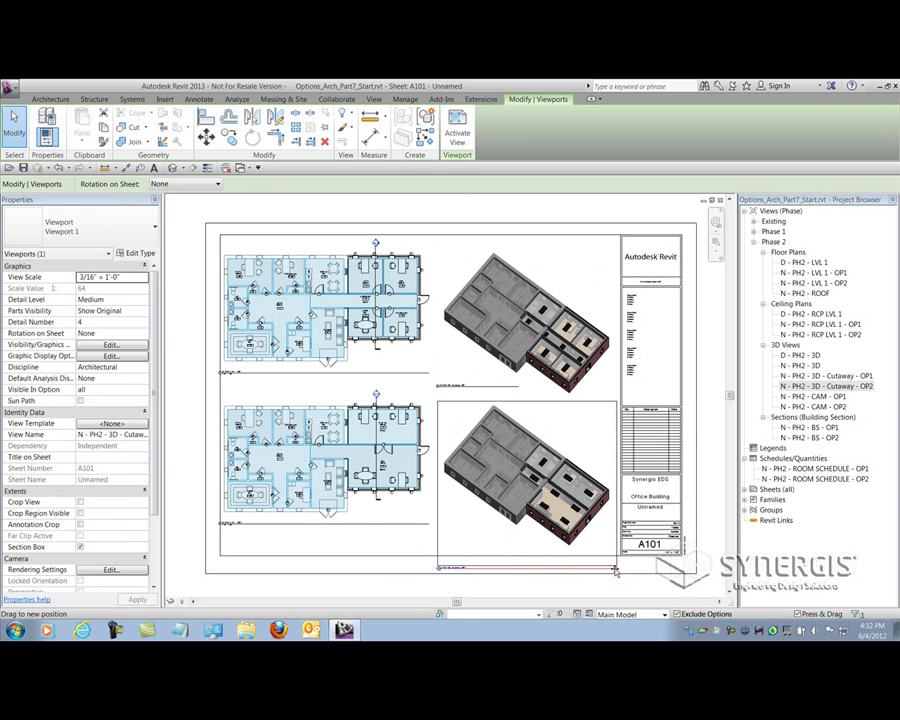
left_click(486, 578)
left_click(490, 567)
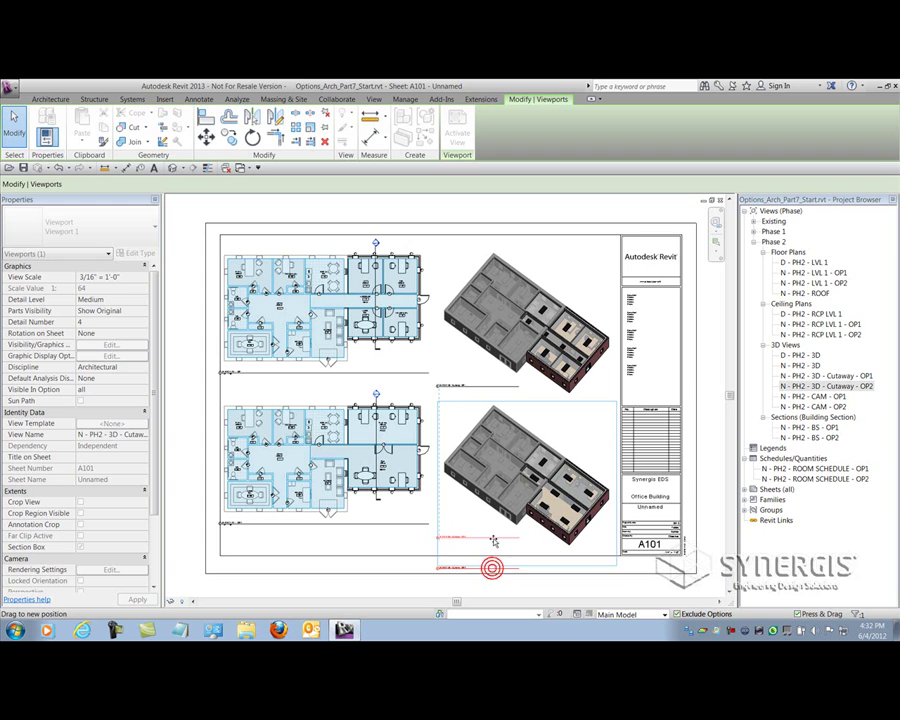
Raise the lower cutaway's title and place ROOM SCHEDULE - OP1 at the sheet's right edge
left_click_drag(490, 567, 492, 540)
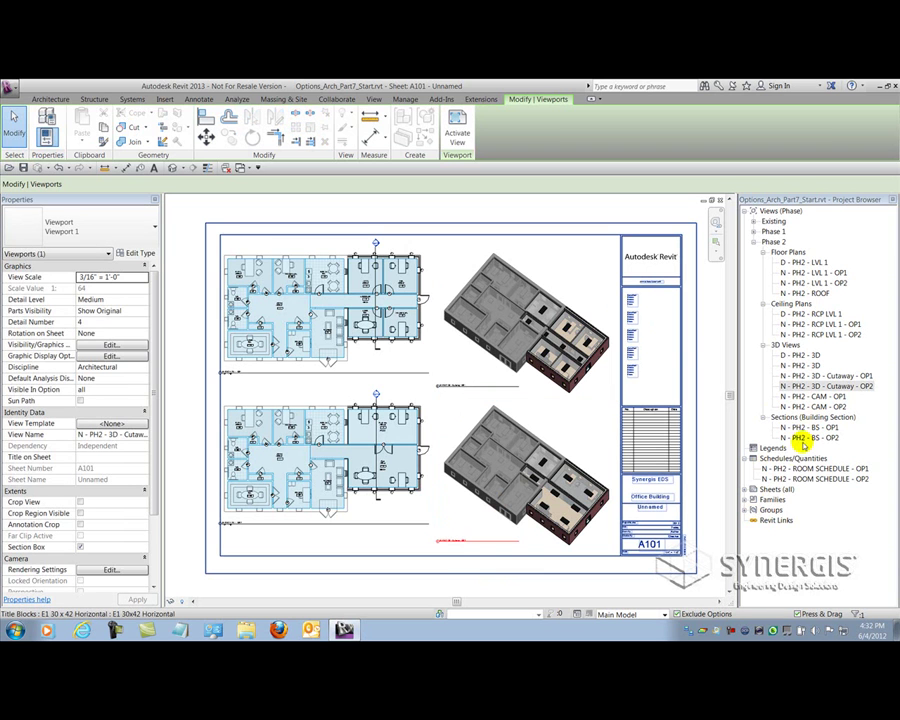
left_click(780, 468)
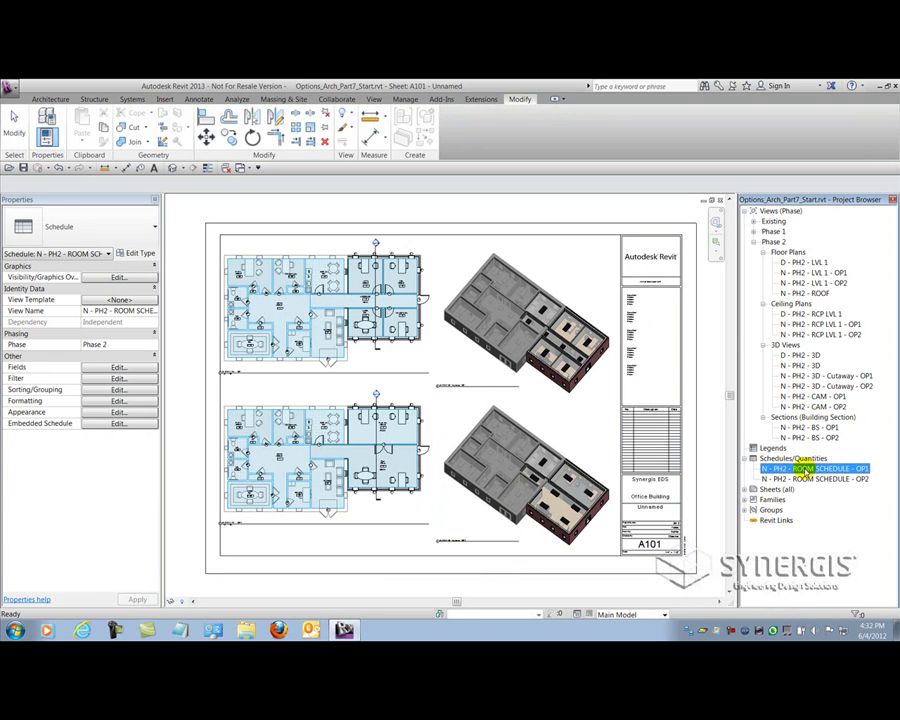
left_click_drag(805, 470, 595, 261)
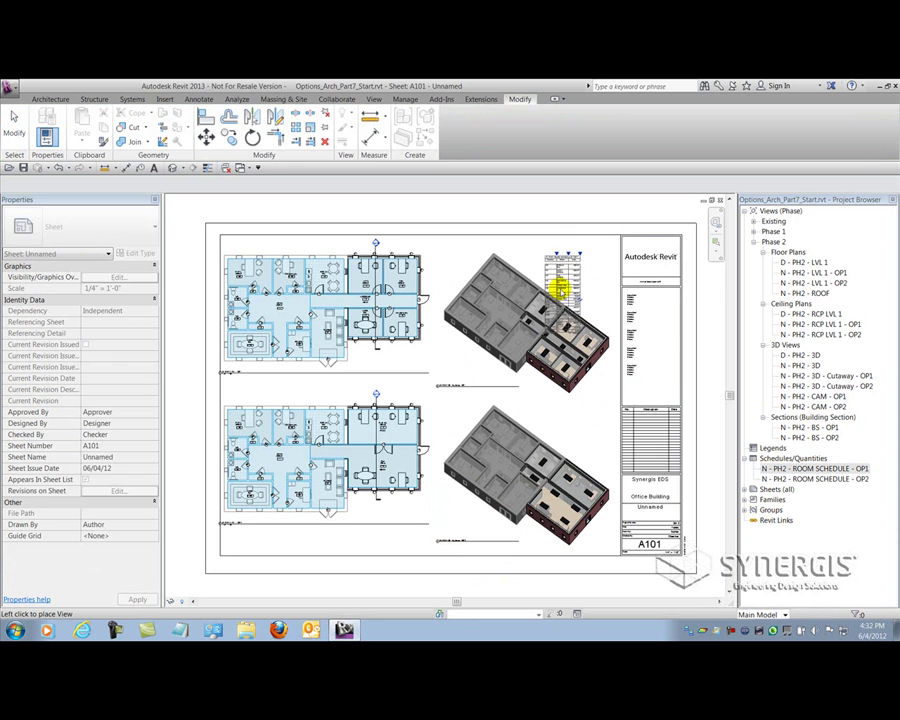
left_click(548, 282)
scroll(530, 238, "up", 4)
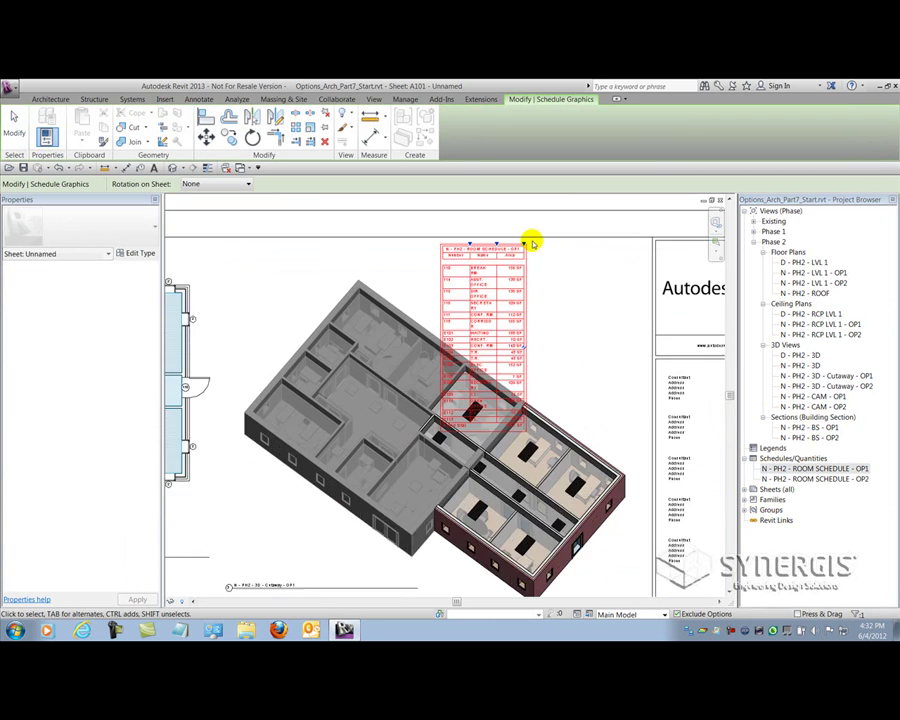
left_click_drag(520, 247, 560, 243)
left_click_drag(502, 254, 645, 252)
scroll(643, 375, "down", 4)
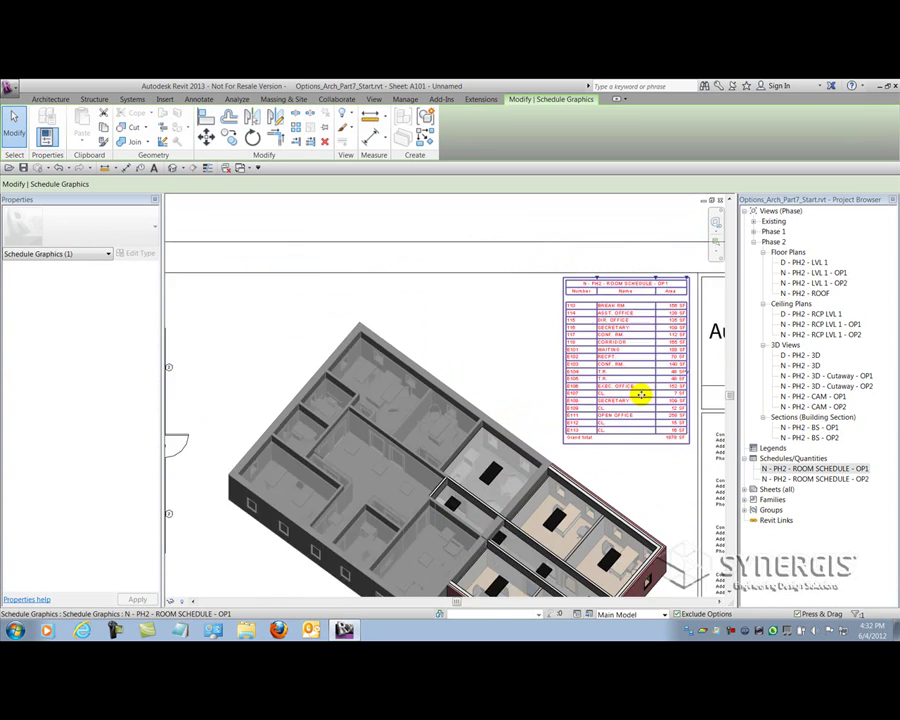
Place ROOM SCHEDULE - OP2 on the sheet beside the lower cutaway
left_click(818, 479)
left_click_drag(822, 481, 624, 372)
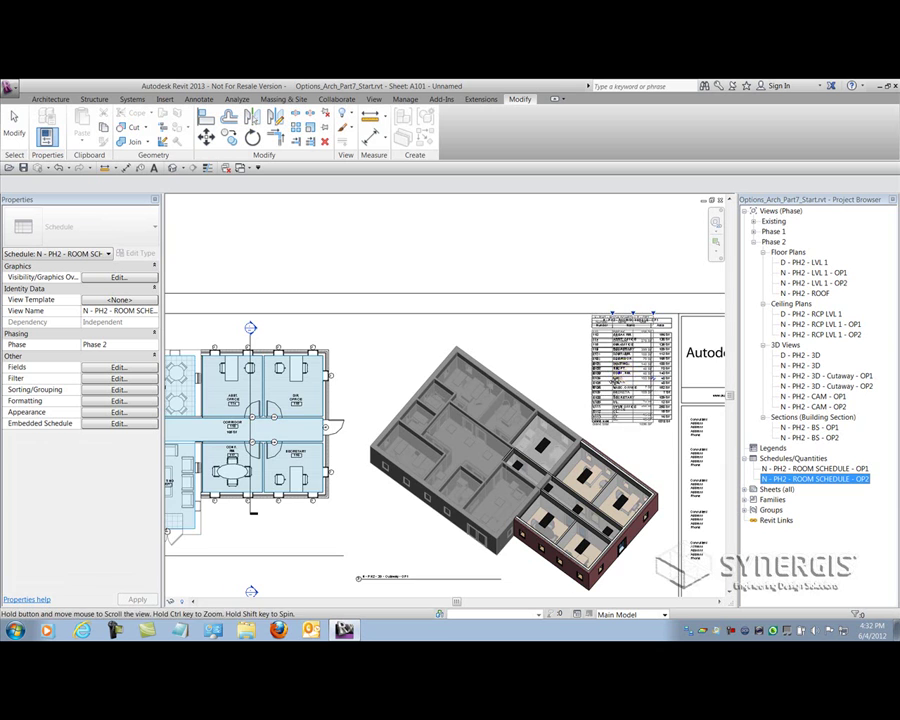
scroll(624, 372, "up", 5)
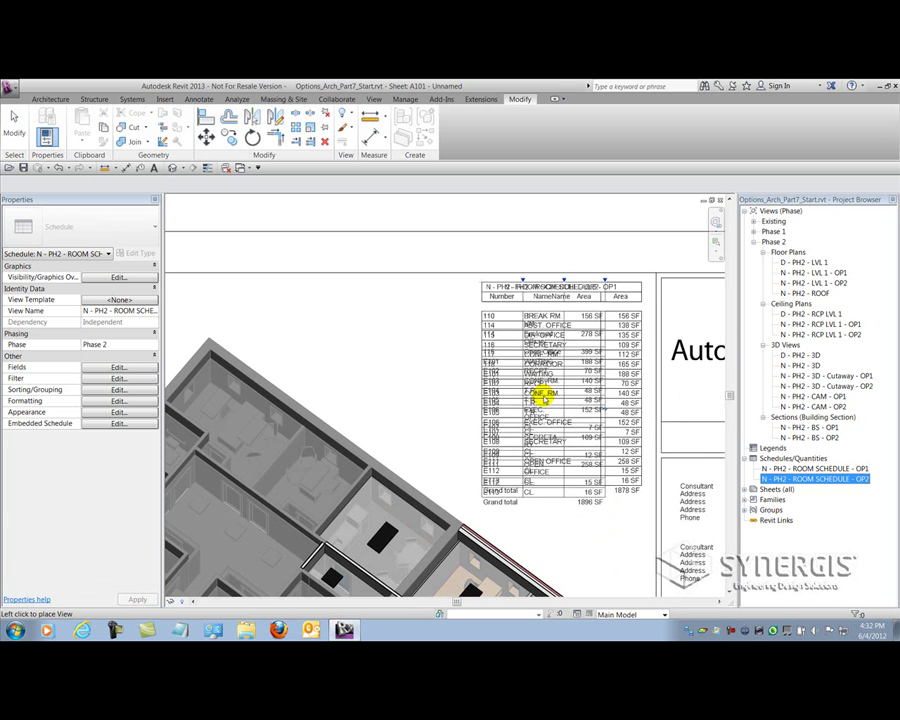
left_click(538, 394)
left_click_drag(565, 279, 600, 281)
left_click_drag(528, 367, 520, 464)
scroll(528, 455, "down", 6)
left_click(678, 436)
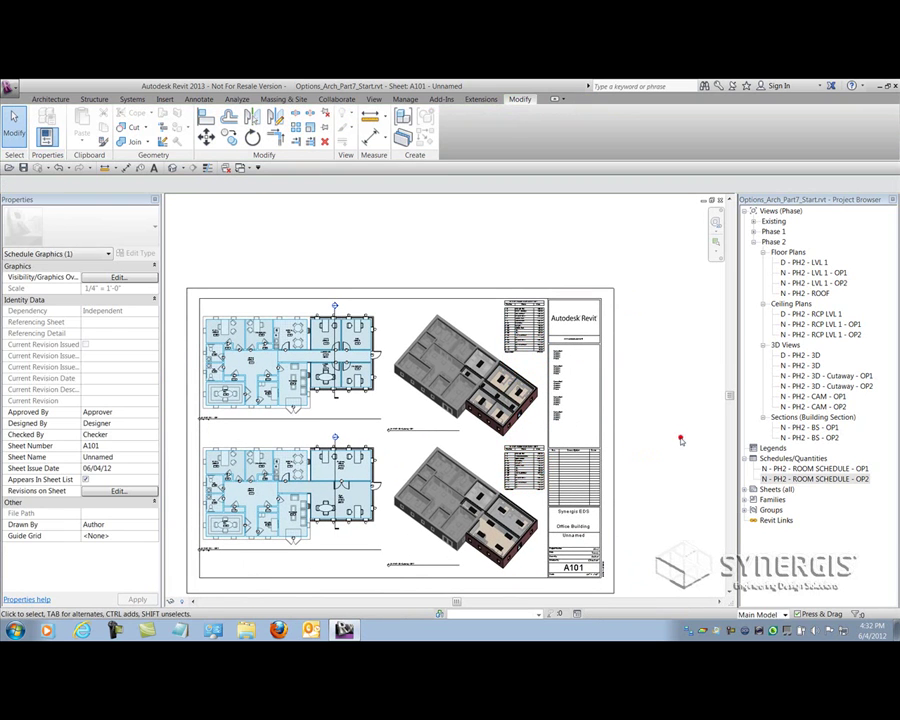
Renumber sheet A101 to SK-1
key("z")
key("f")
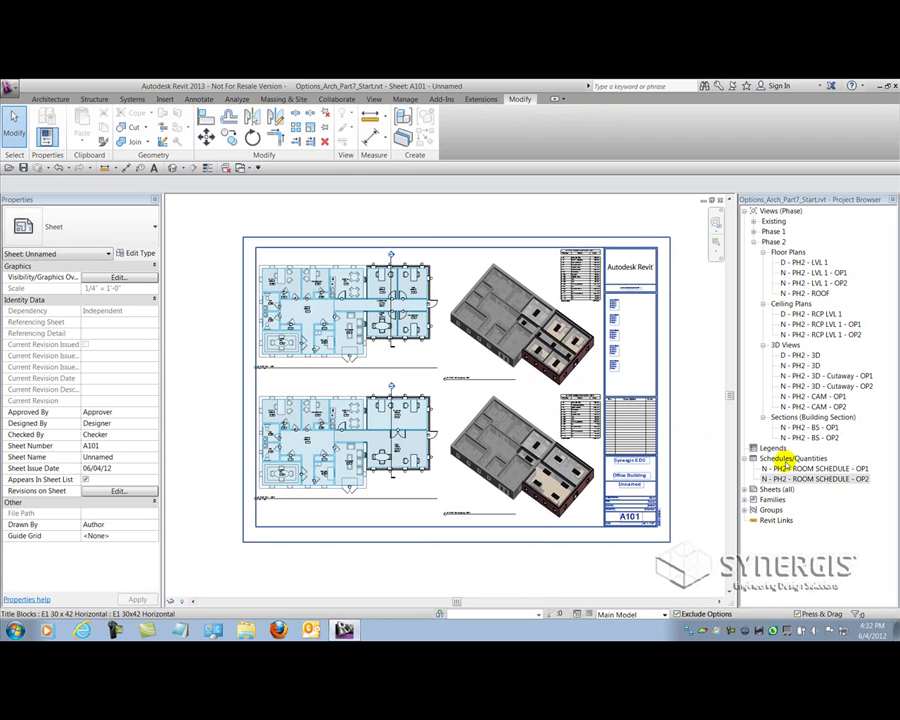
left_click(748, 489)
left_click(776, 500)
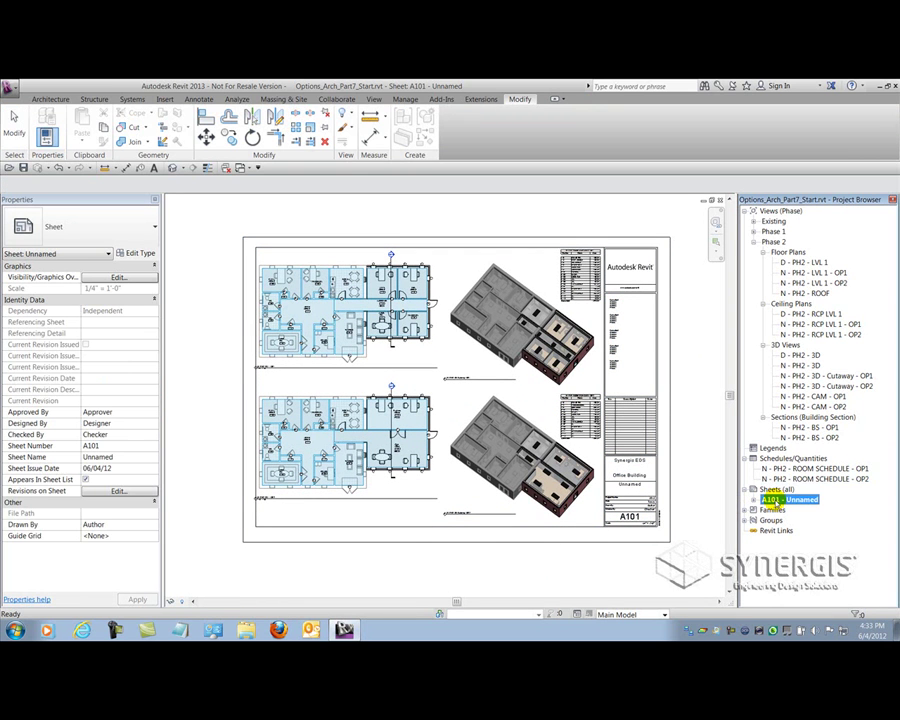
left_click(776, 500)
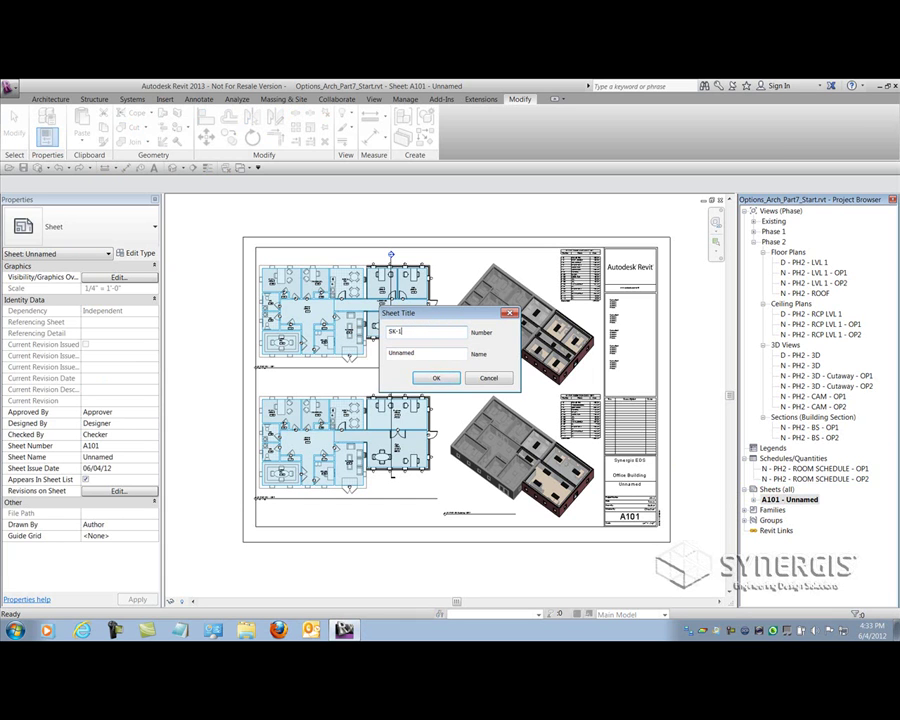
type("SK-1")
key("Return")
Create a new sheet with the E1 30x42 title block
right_click(778, 490)
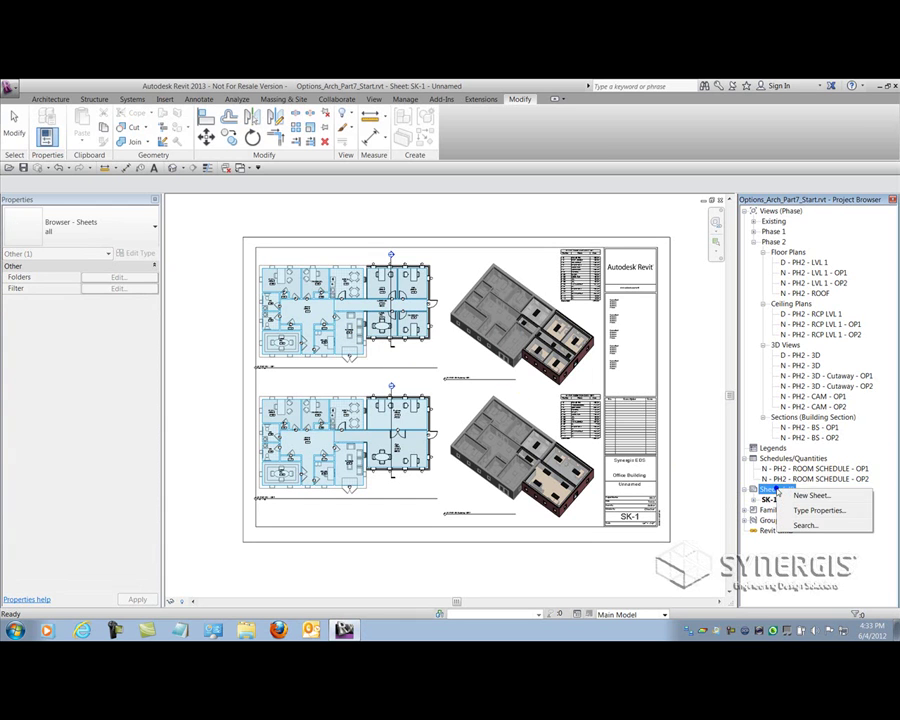
left_click(810, 496)
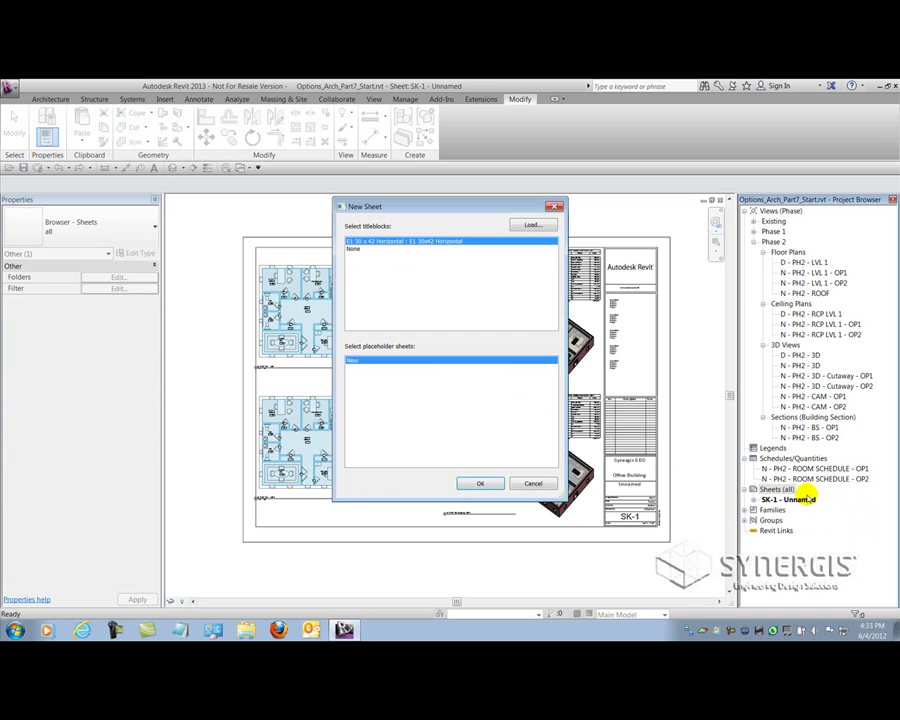
left_click(479, 484)
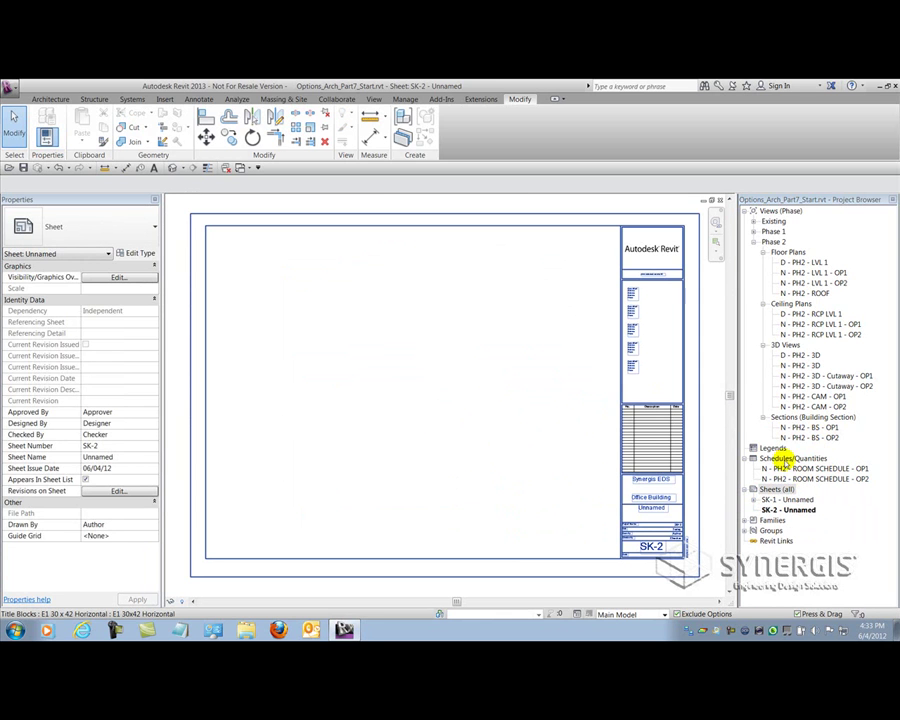
Place the BS - OP1 and BS - OP2 sections at the upper and lower left of SK-2
left_click_drag(797, 430, 363, 314)
left_click(303, 299)
left_click(802, 430)
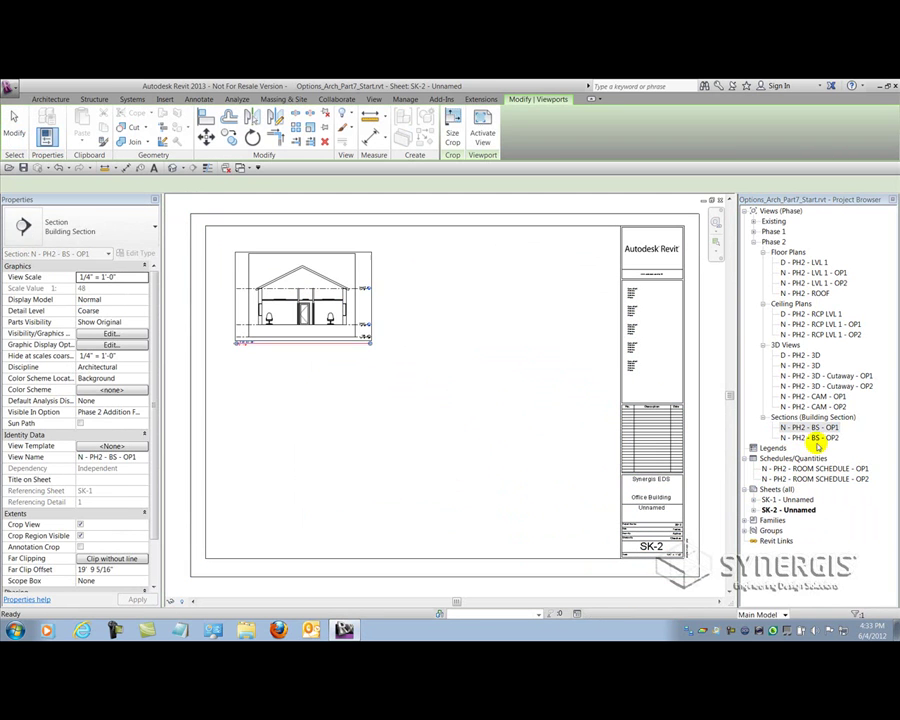
left_click(803, 438)
left_click_drag(476, 456, 297, 446)
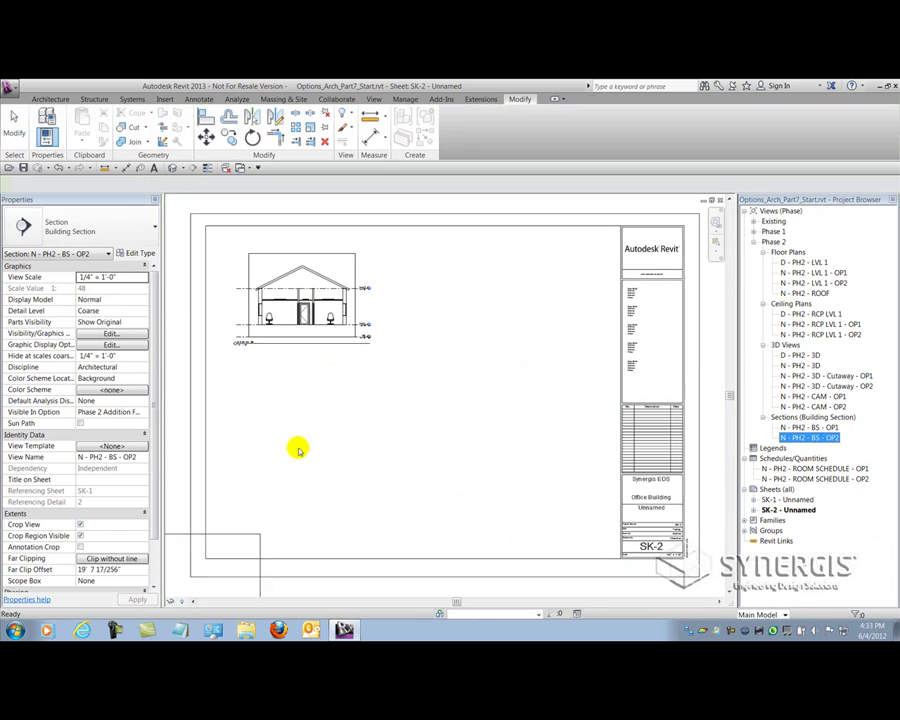
left_click(305, 462)
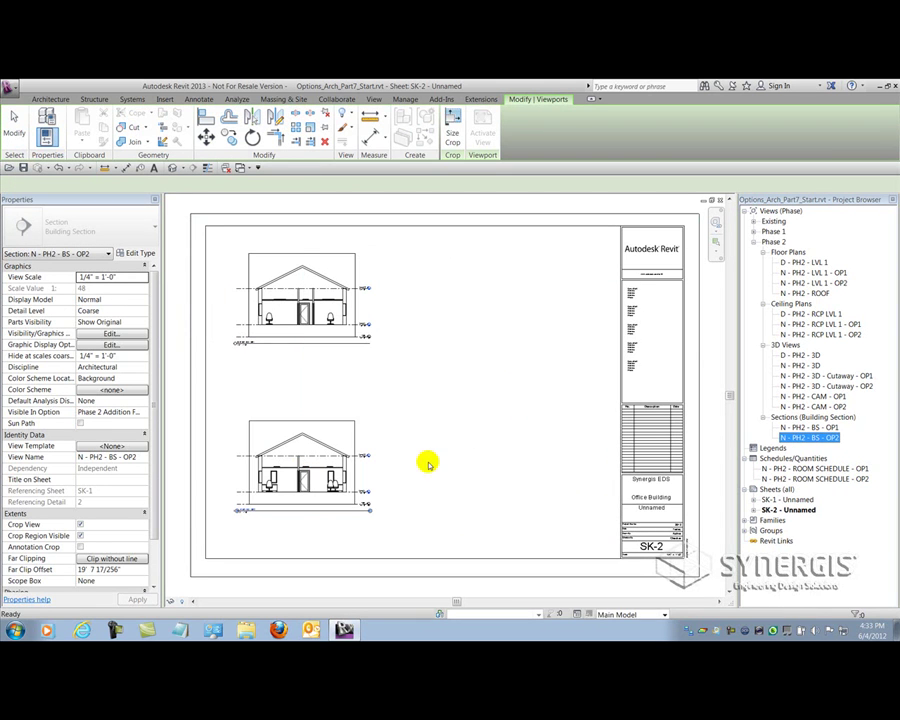
Place the CAM - OP1 and CAM - OP2 camera views at the upper and lower right
left_click(815, 396)
left_click_drag(815, 396, 510, 321)
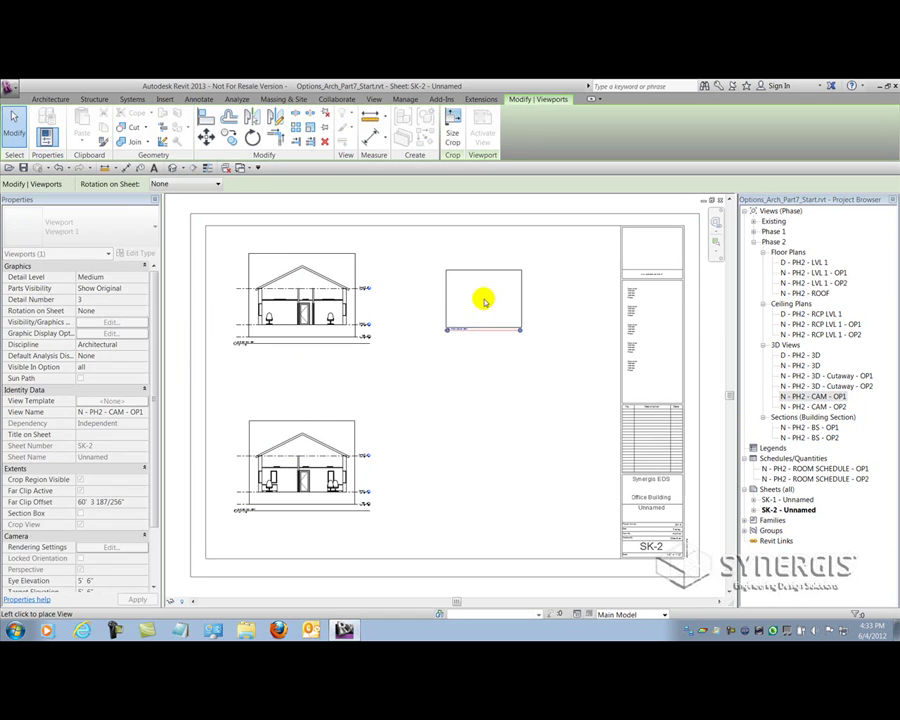
key("Escape")
key("Escape")
left_click(815, 396)
left_click(815, 397)
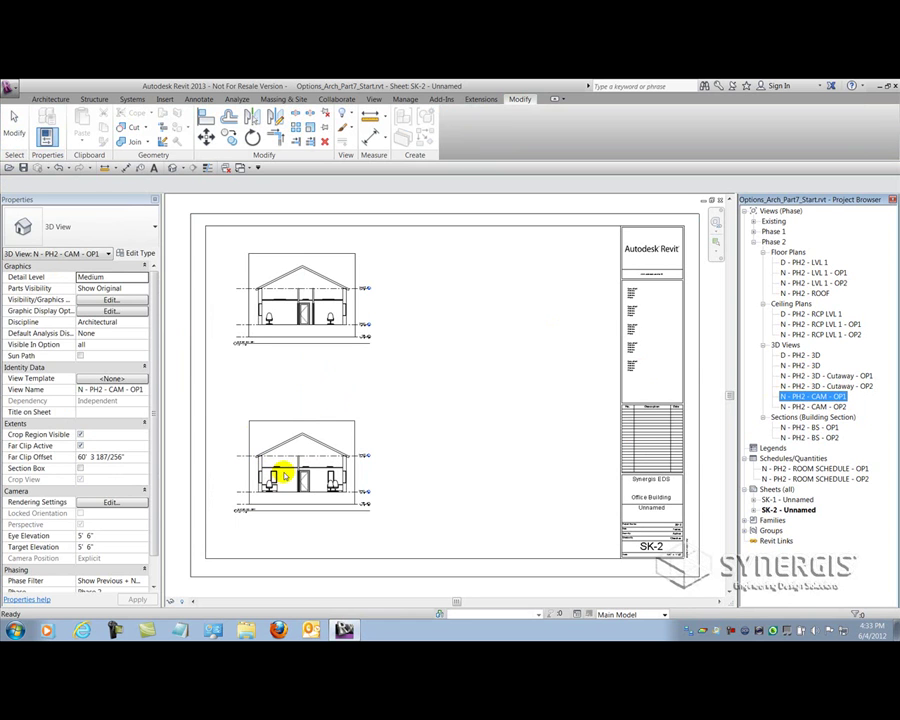
left_click_drag(712, 394, 468, 297)
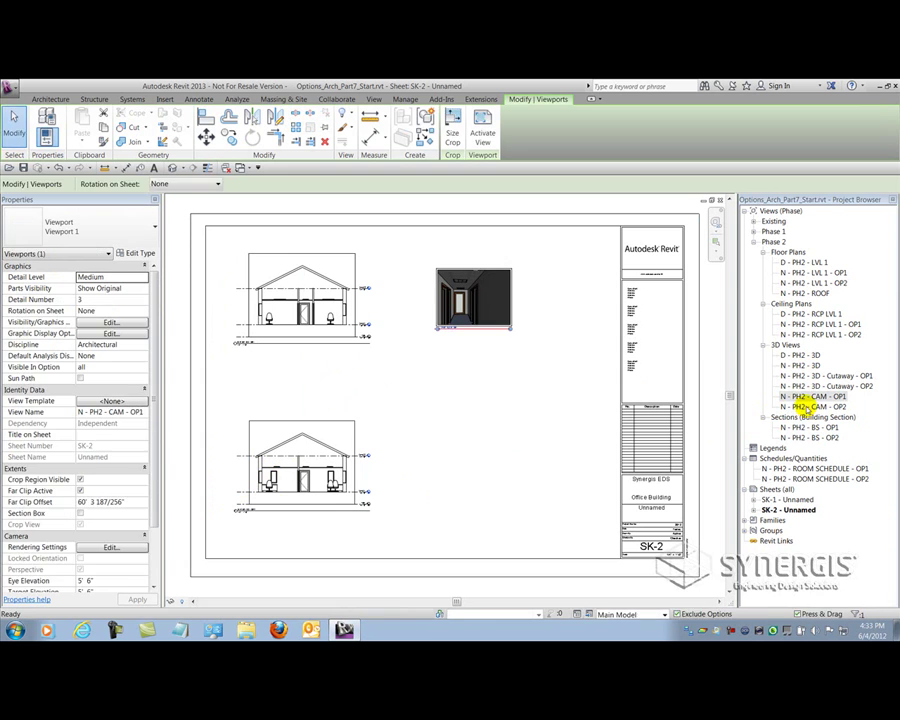
left_click(808, 406)
left_click_drag(526, 461, 503, 466)
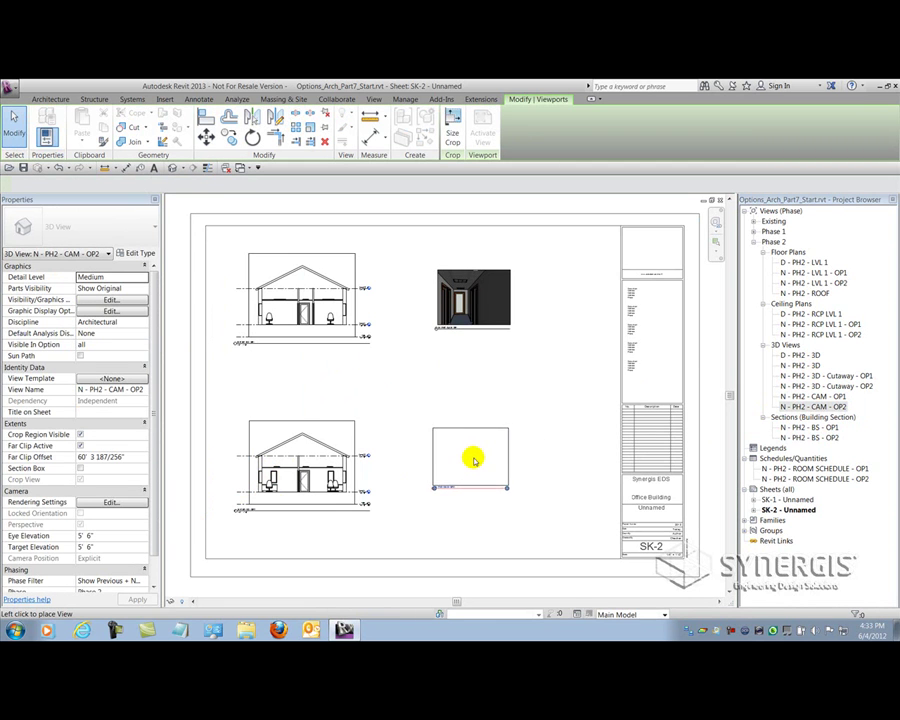
left_click(472, 458)
left_click(542, 429)
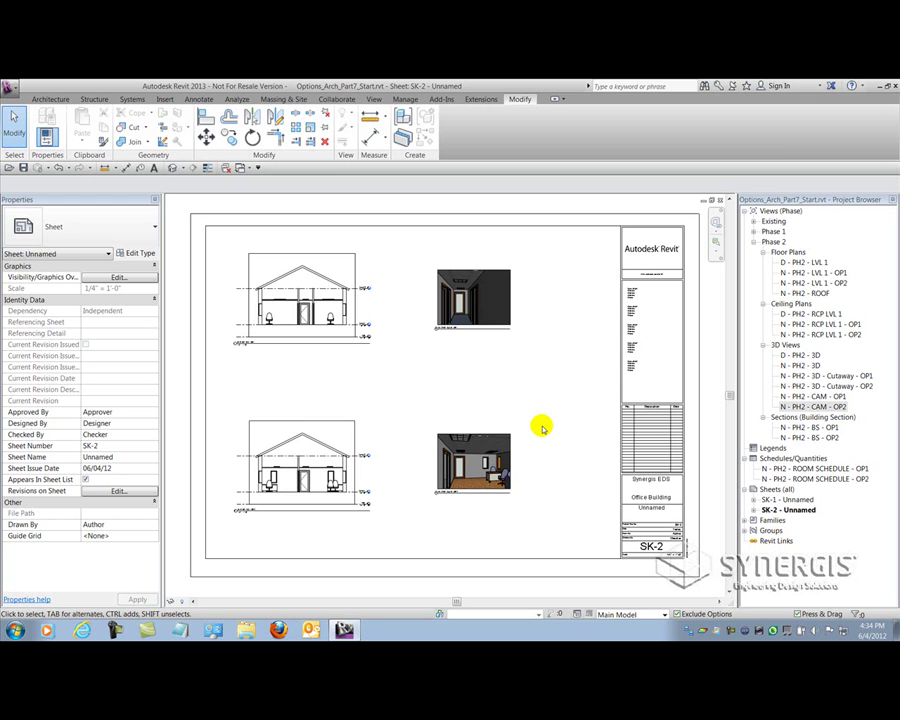
Tile the open views (WT), then maximize the SK-1 sheet window and frame the sheet
key("w")
key("t")
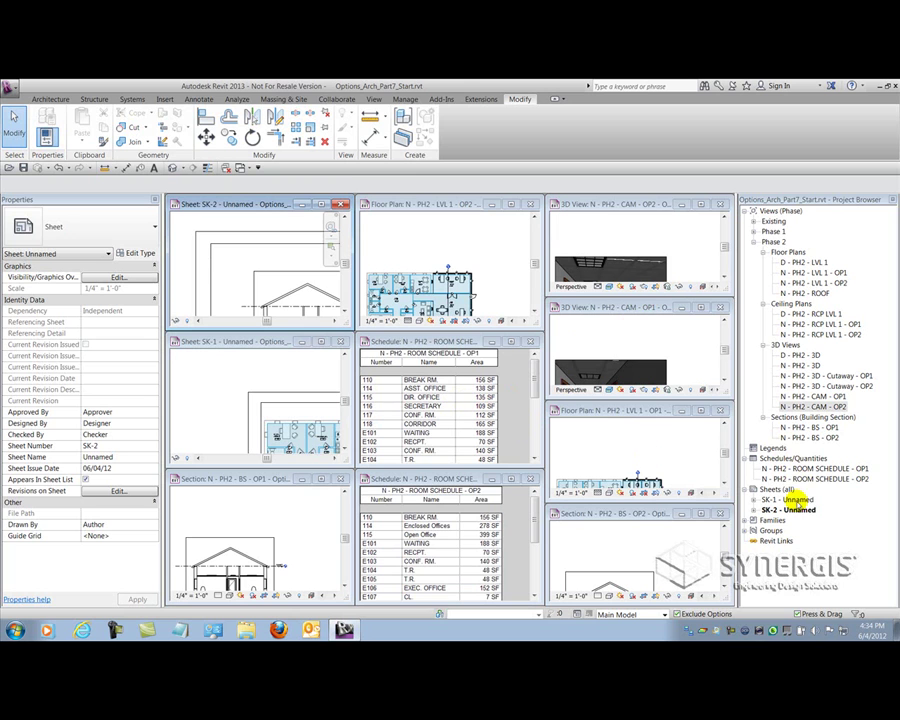
left_click(776, 510)
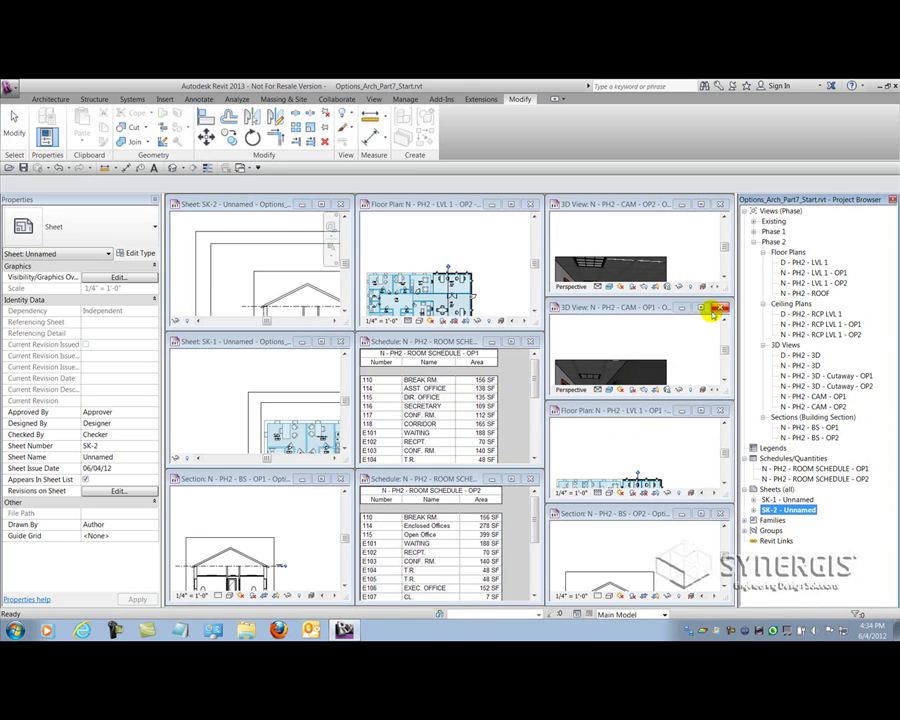
left_click(320, 341)
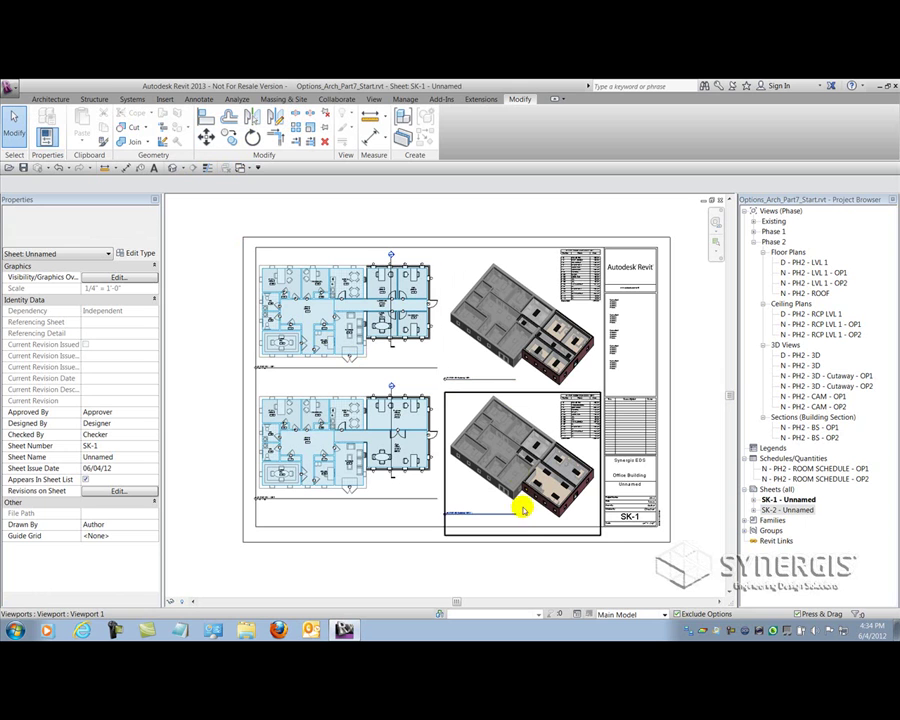
scroll(553, 559, "up", 1)
middle_click_drag(542, 548, 542, 578)
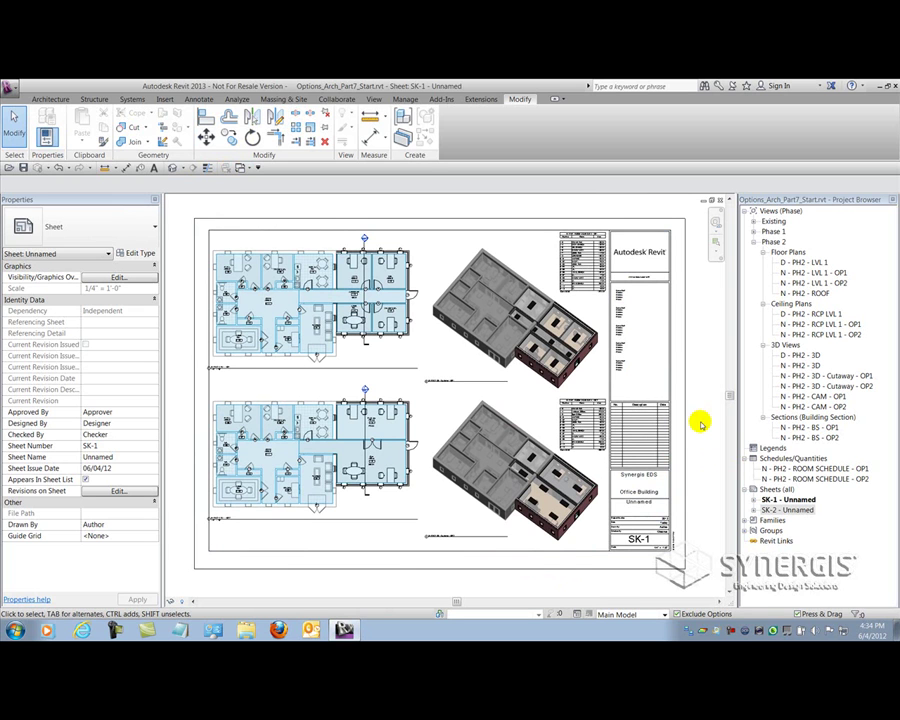
Accept the primary design option, deleting the option set and the dedicated option 2 views
left_click(406, 99)
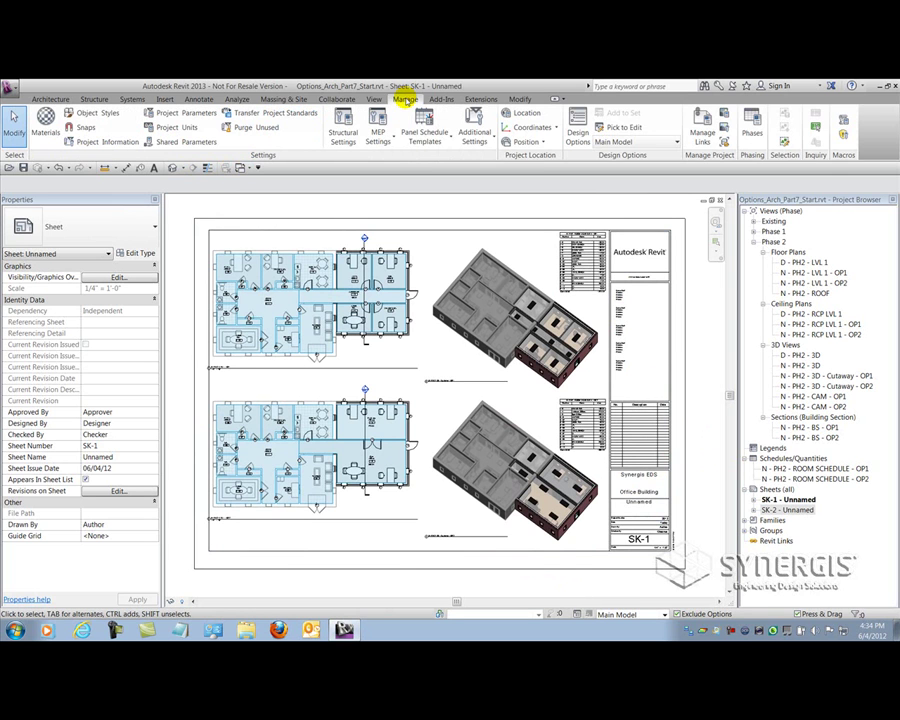
left_click(578, 130)
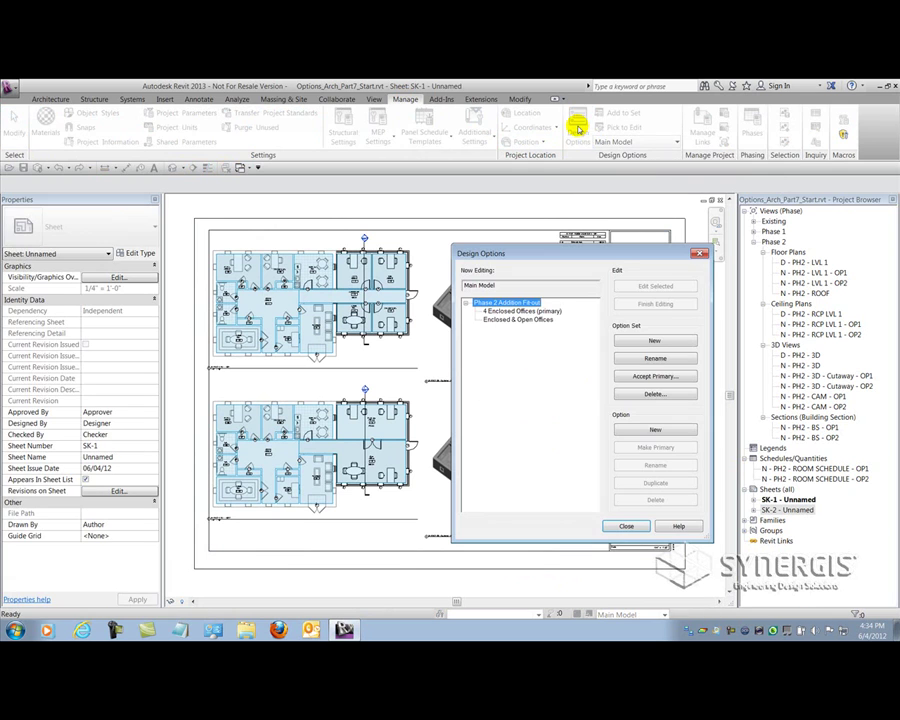
left_click(645, 376)
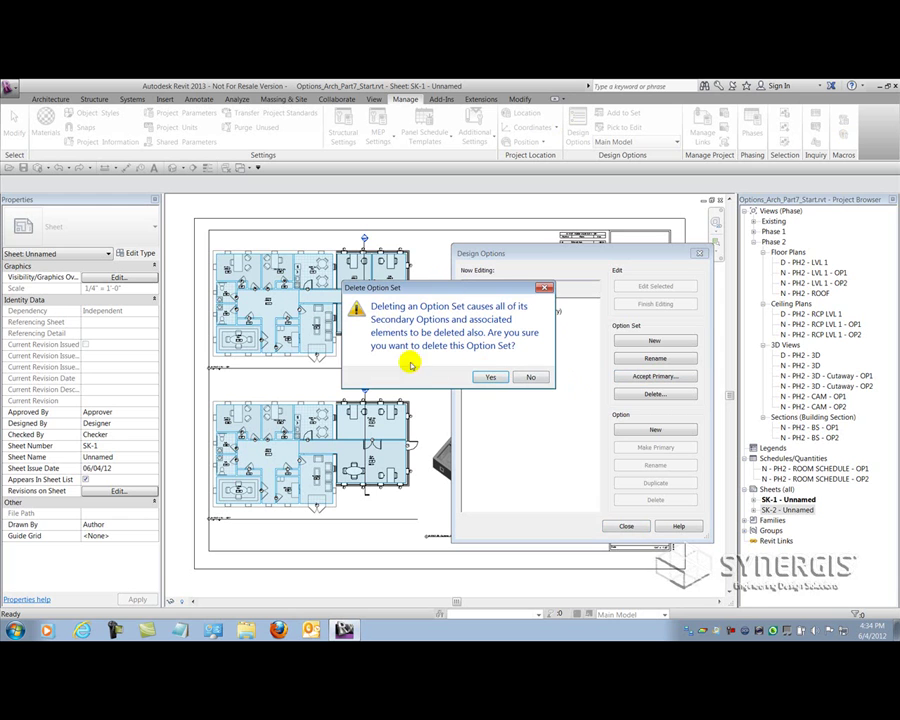
left_click(490, 377)
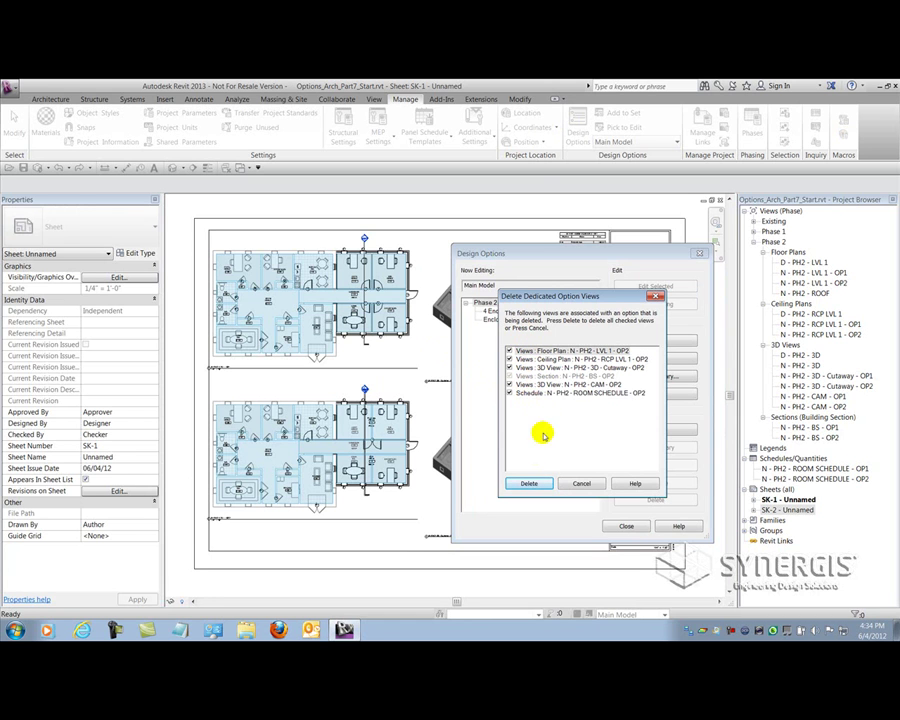
left_click(530, 485)
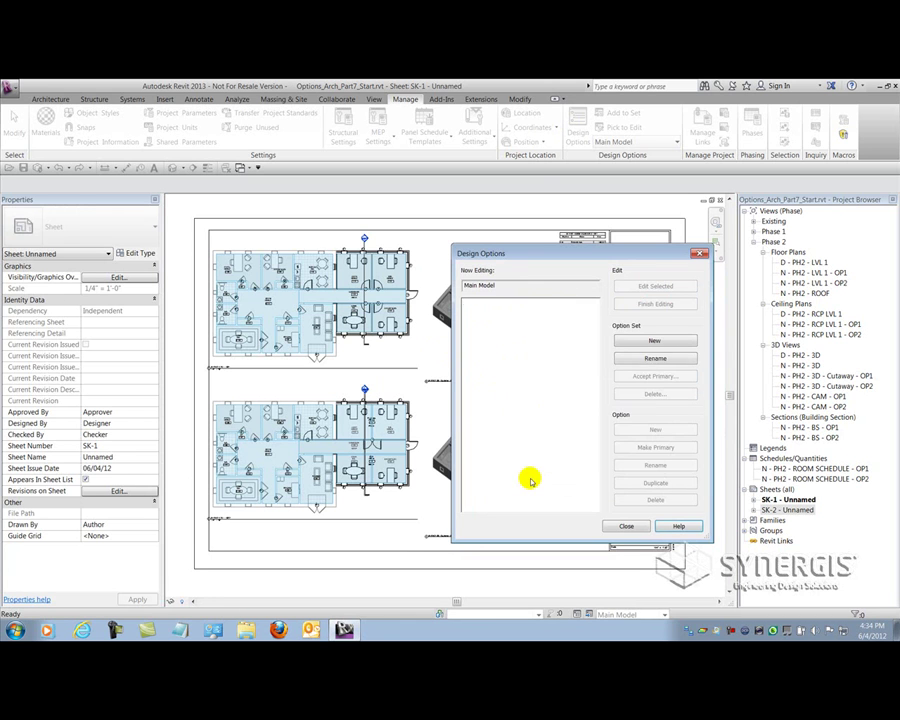
left_click(624, 526)
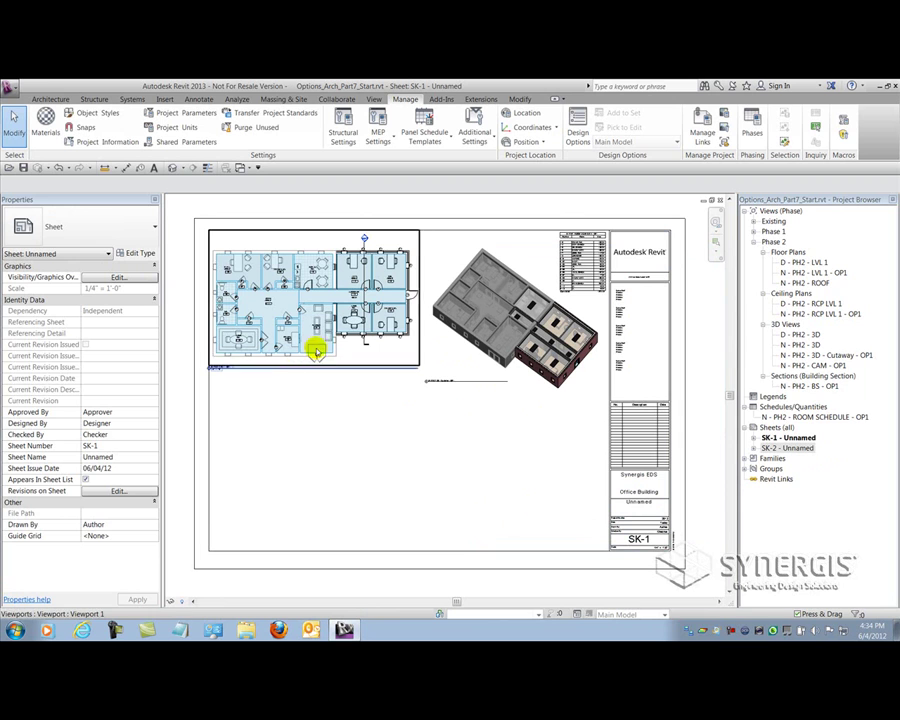